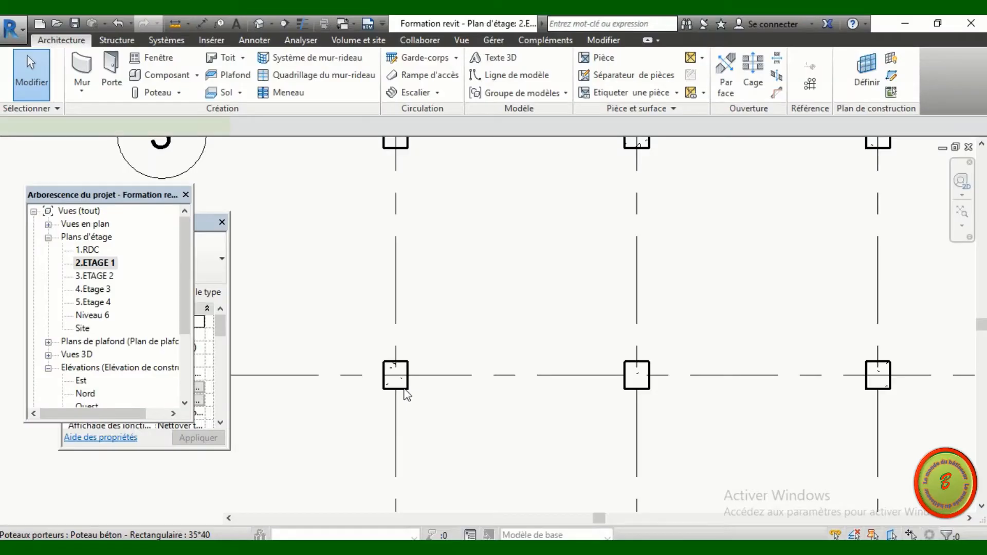
Select the 35*40 column at grid A-2, choose 2.ETAGE 1 as its base level and set the bottom offset to 0.1 m.
{"action": "left_click", "coordinate": [404, 388]}
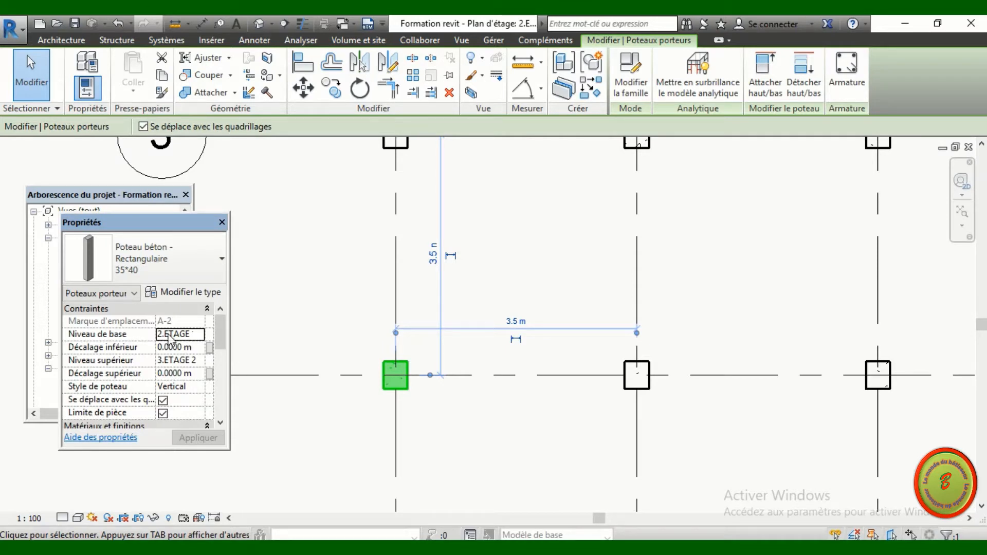
{"action": "left_click", "coordinate": [199, 334]}
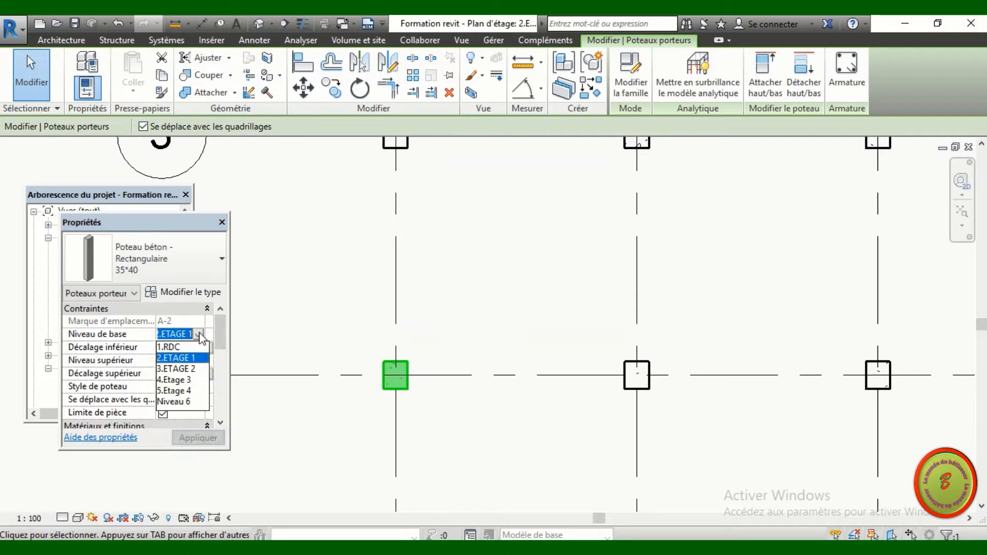
{"action": "left_click", "coordinate": [196, 360]}
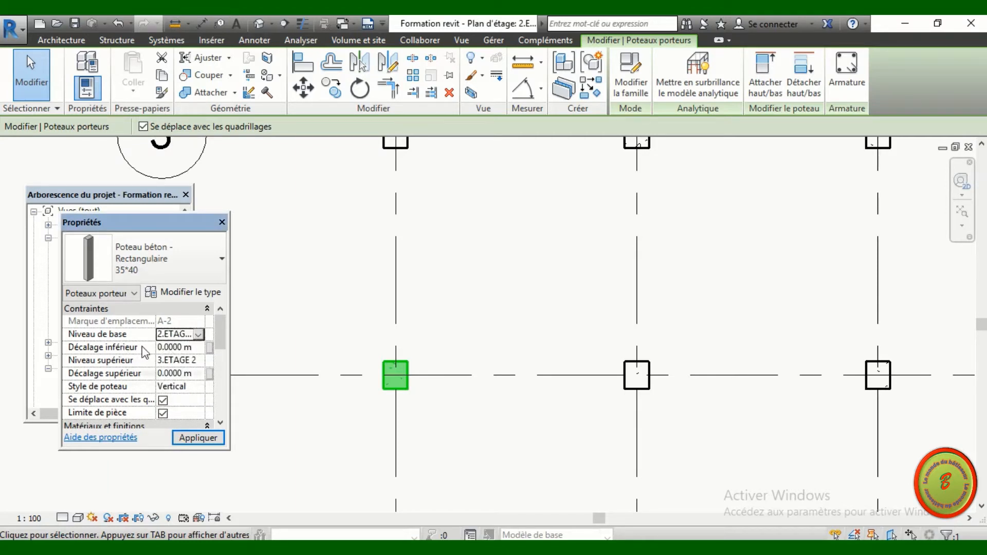
{"action": "left_click", "coordinate": [171, 347]}
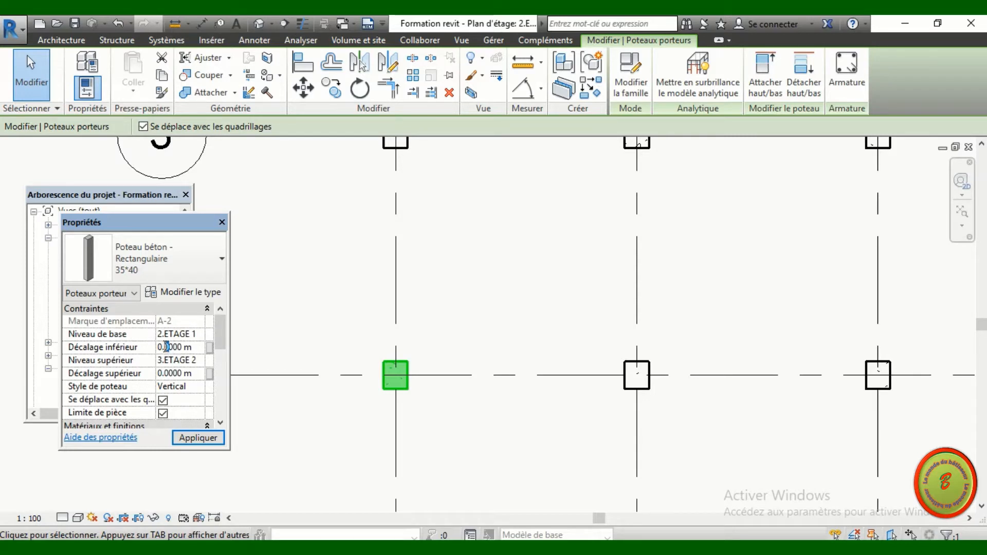
Choose 3.ETAGE 2 as the A-2 column's top level, set the top offset to 0.1 m and apply the changes.
{"action": "left_click", "coordinate": [194, 362]}
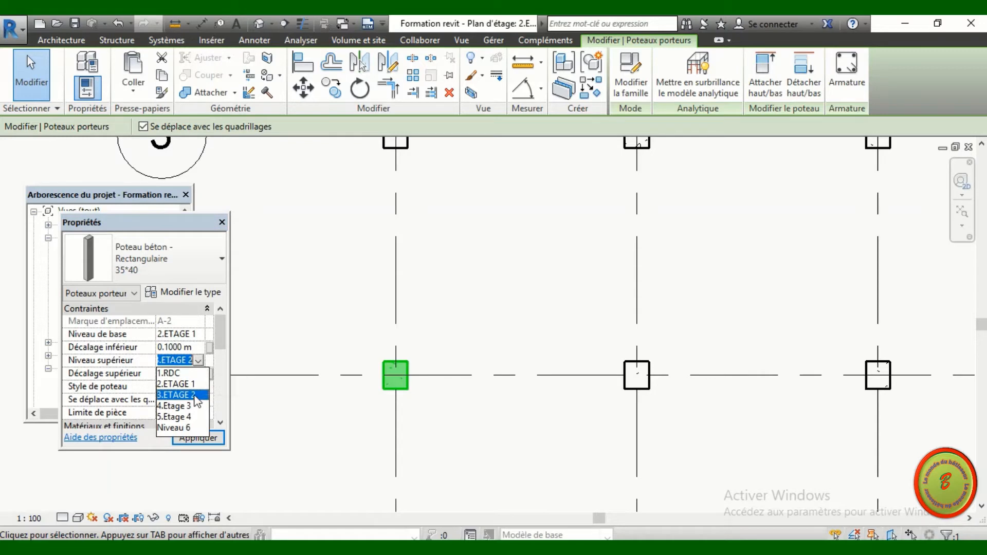
{"action": "left_click", "coordinate": [196, 397]}
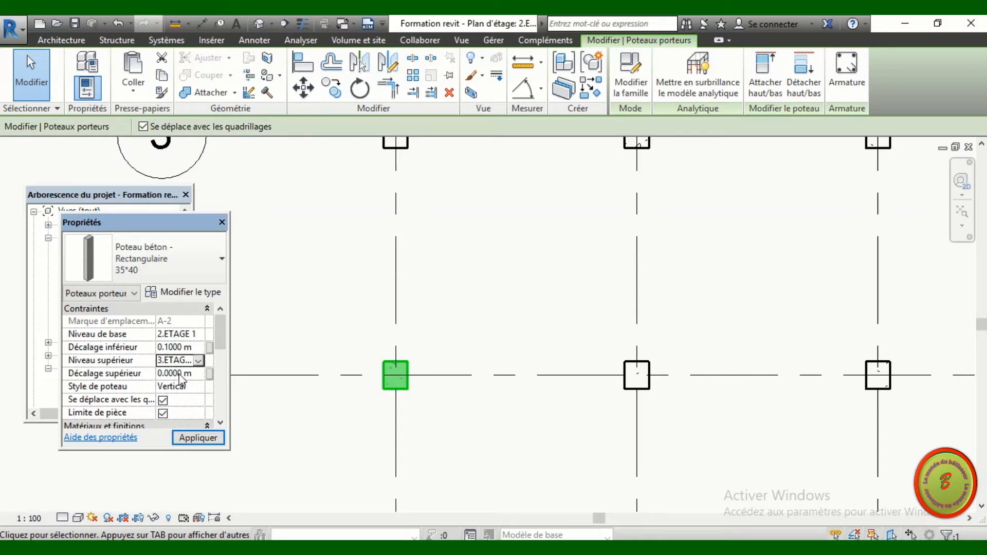
{"action": "left_click", "coordinate": [171, 374]}
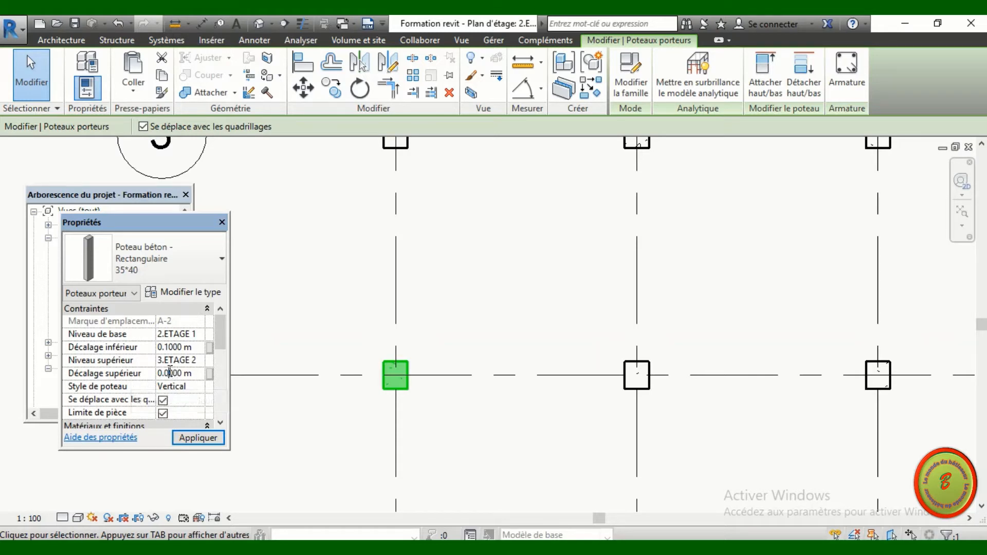
{"action": "left_click_drag", "start_coordinate": [170, 373], "coordinate": [166, 369]}
{"action": "left_click", "coordinate": [203, 439]}
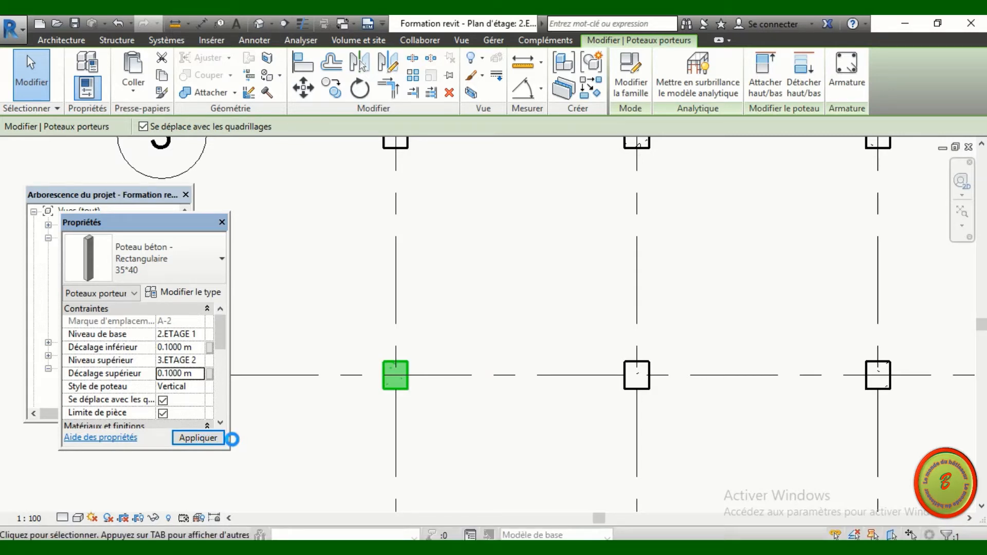
{"action": "left_click", "coordinate": [199, 438]}
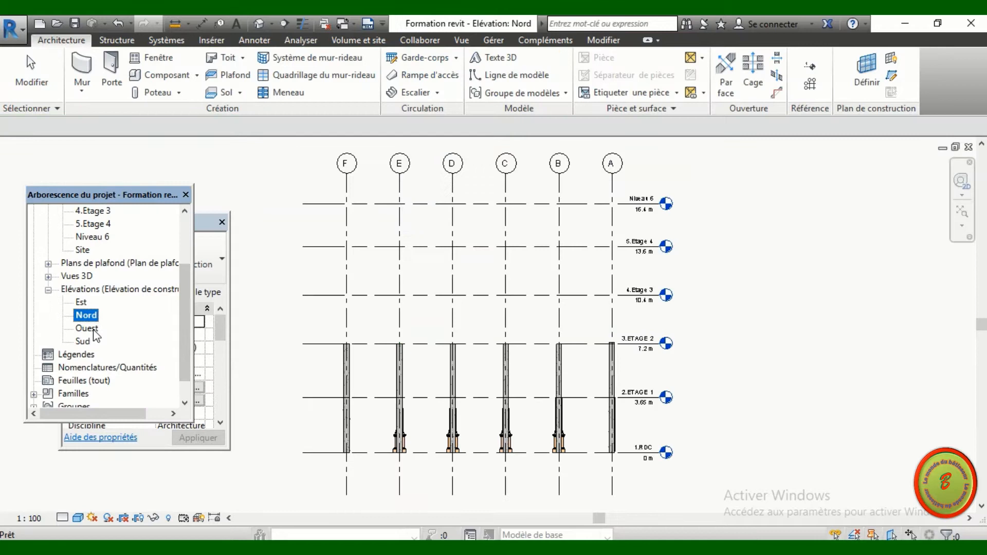
Open the Ouest elevation and examine how the offsets shift the upper and lower ends of the column on grid 2.
{"action": "double_click", "coordinate": [88, 329]}
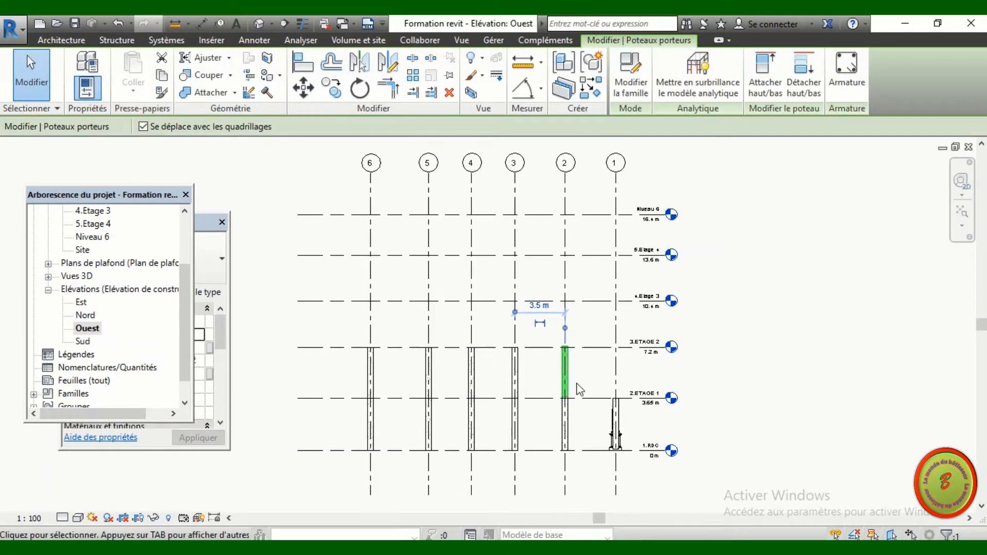
{"action": "scroll", "coordinate": [579, 392], "scroll_direction": "up", "scroll_amount": 3}
{"action": "scroll", "coordinate": [571, 387], "scroll_direction": "up", "scroll_amount": 2}
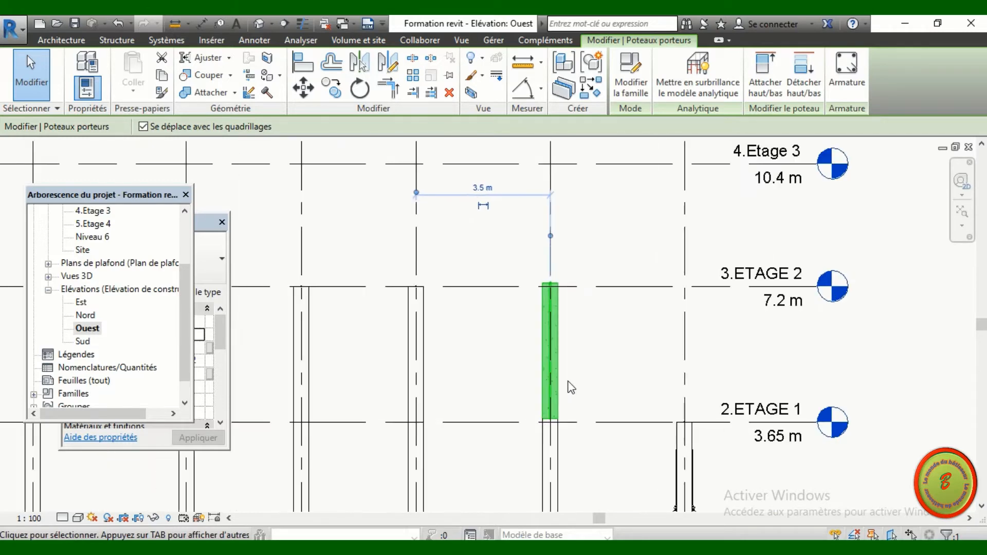
{"action": "scroll", "coordinate": [571, 387], "scroll_direction": "up", "scroll_amount": 4}
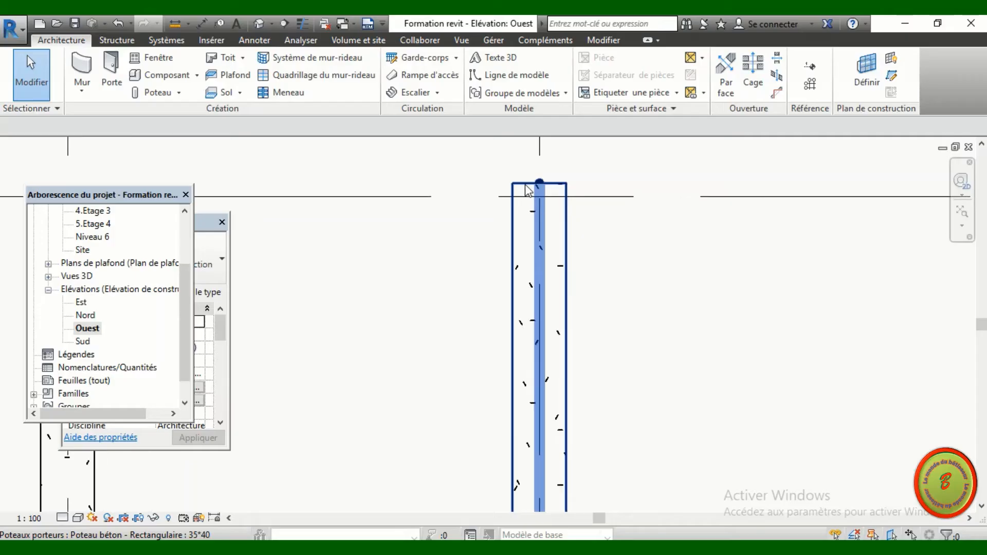
{"action": "scroll", "coordinate": [544, 204], "scroll_direction": "down", "scroll_amount": 3}
{"action": "scroll", "coordinate": [551, 406], "scroll_direction": "up", "scroll_amount": 3}
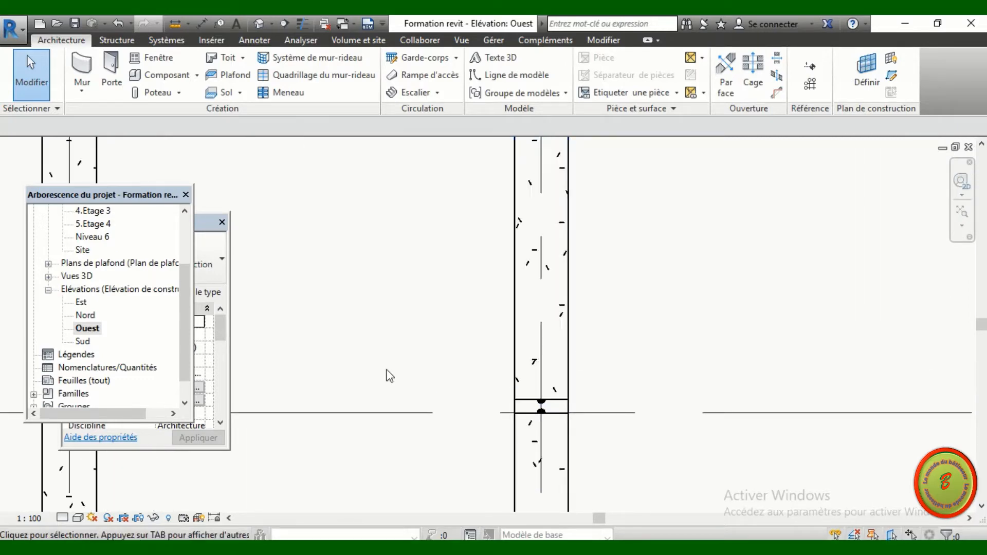
{"action": "scroll", "coordinate": [447, 347], "scroll_direction": "down", "scroll_amount": 3}
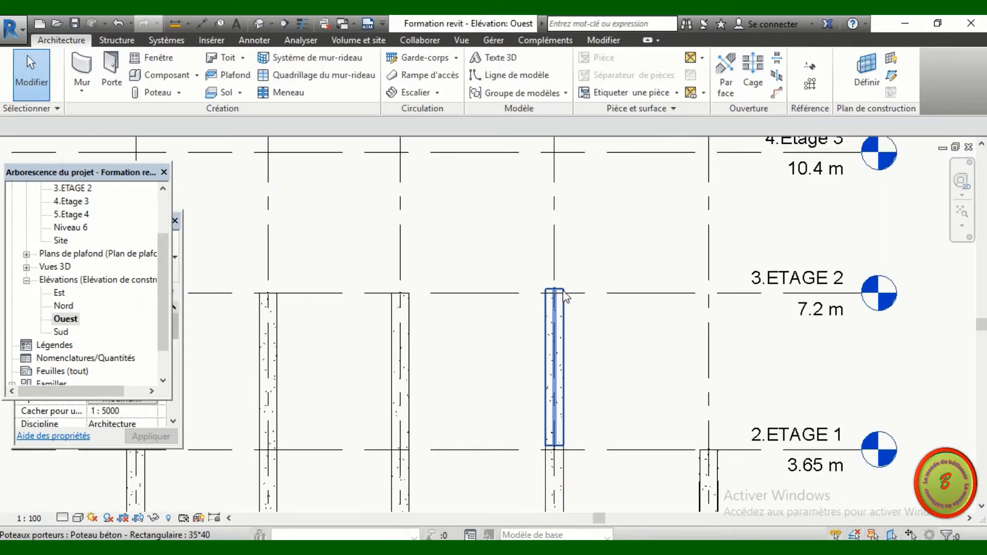
Move the offset column on grid 2 up one storey by setting its base level to 3.ETAGE 2 and top level to 4.Etage 3.
{"action": "left_click", "coordinate": [563, 298]}
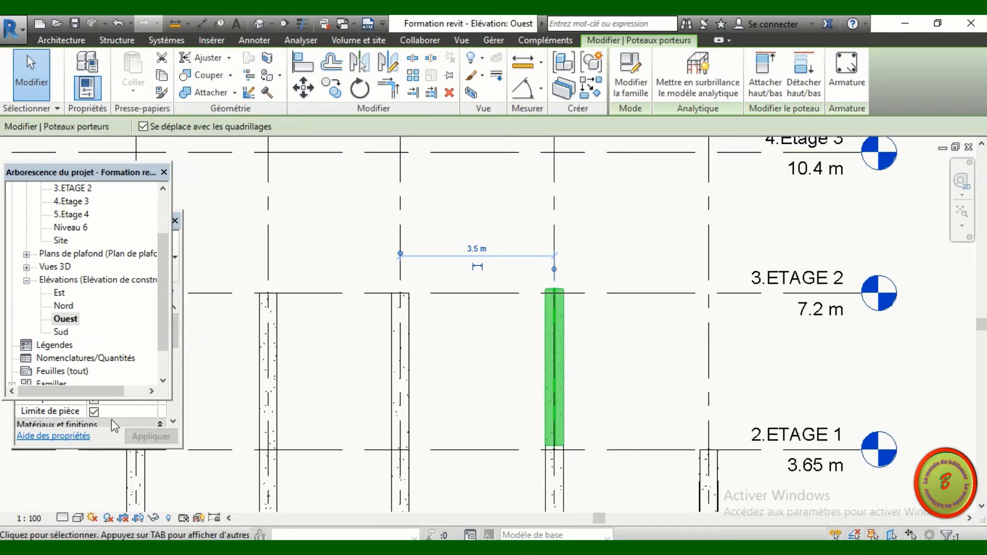
{"action": "left_click", "coordinate": [109, 436]}
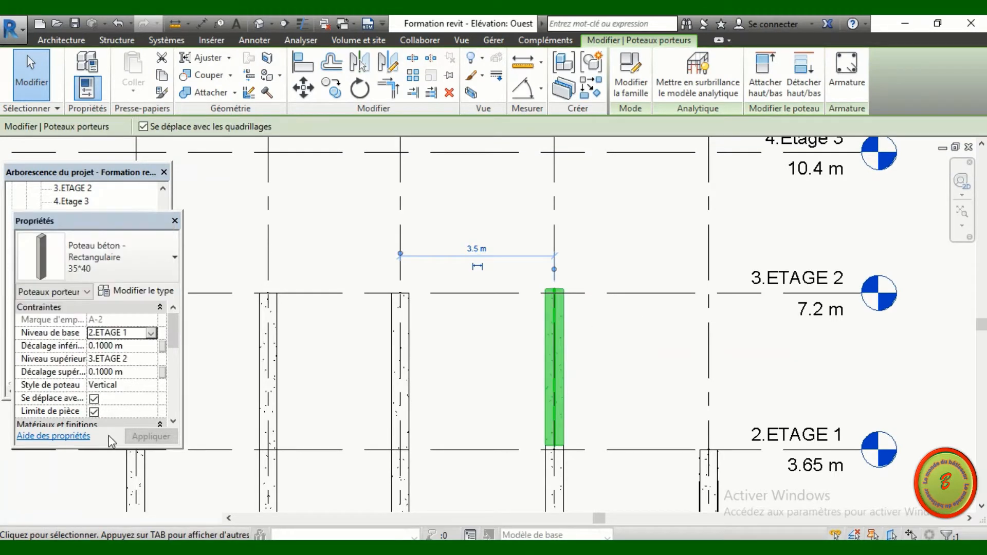
{"action": "left_click", "coordinate": [151, 334]}
{"action": "left_click", "coordinate": [152, 335]}
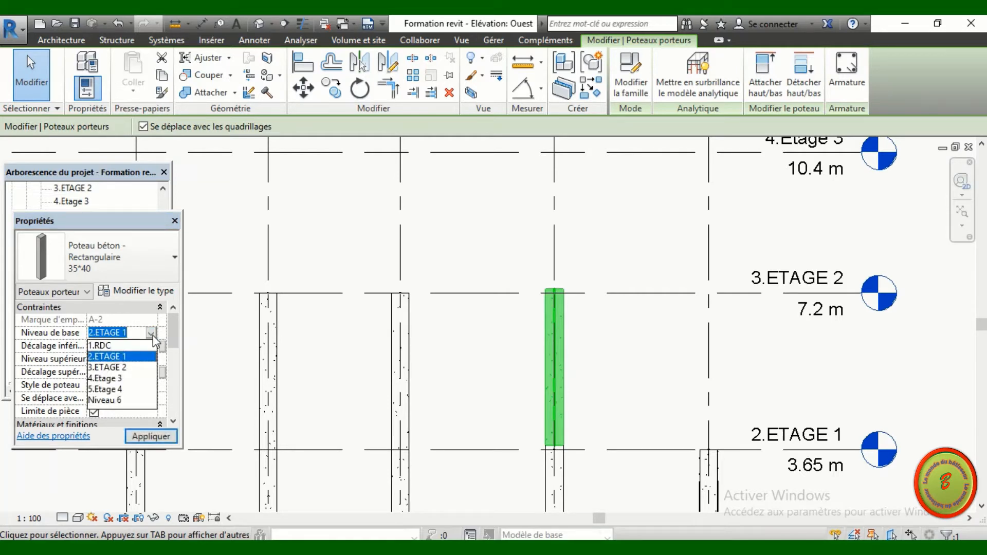
{"action": "left_click", "coordinate": [122, 368]}
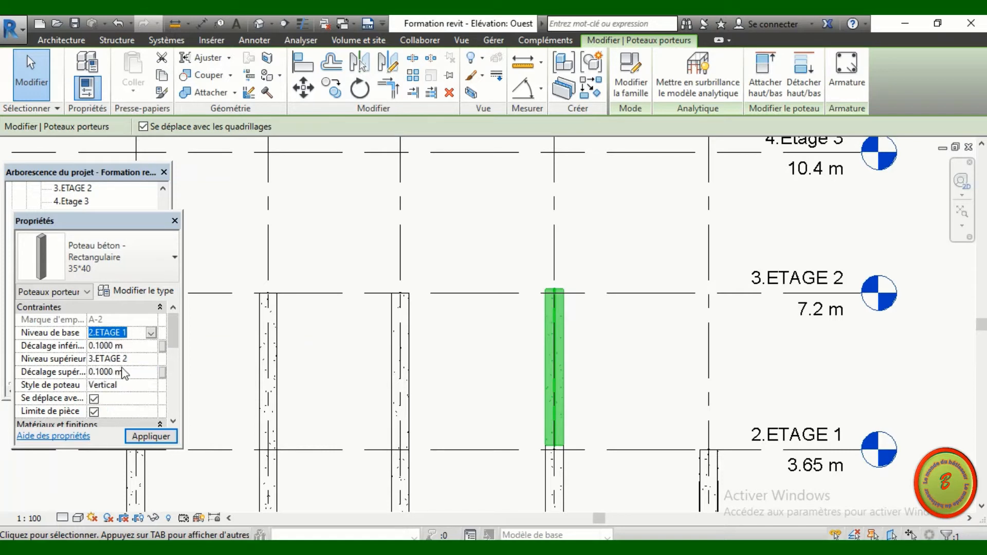
{"action": "left_click", "coordinate": [149, 361]}
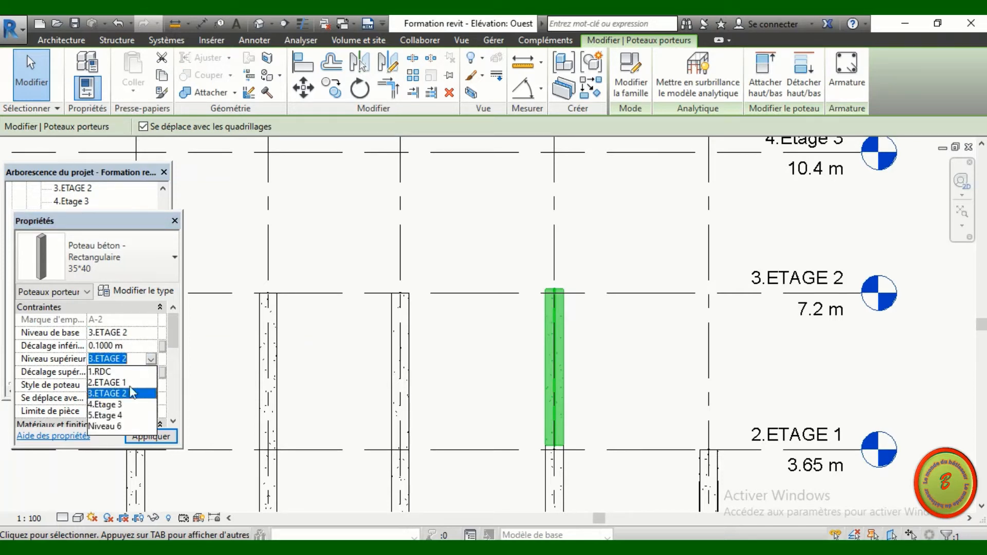
{"action": "left_click", "coordinate": [123, 405]}
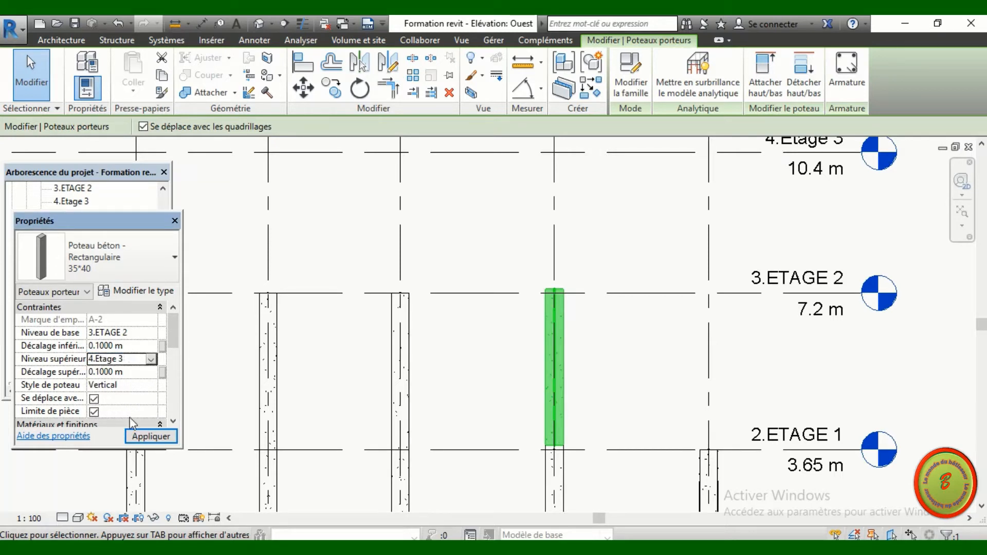
{"action": "left_click", "coordinate": [152, 437]}
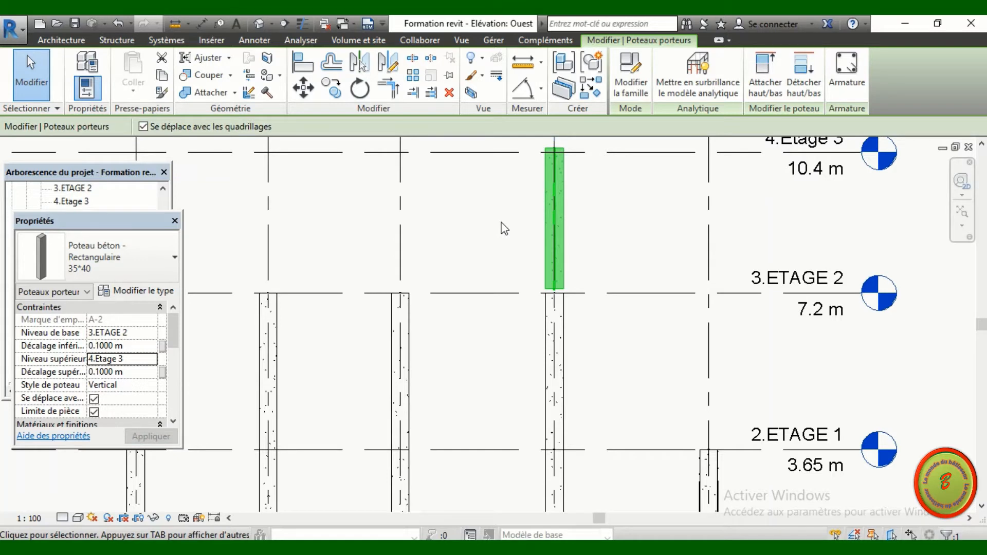
Set the raised column's bottom and top offsets to 0 m and apply the changes.
{"action": "scroll", "coordinate": [594, 255], "scroll_direction": "down", "scroll_amount": 1}
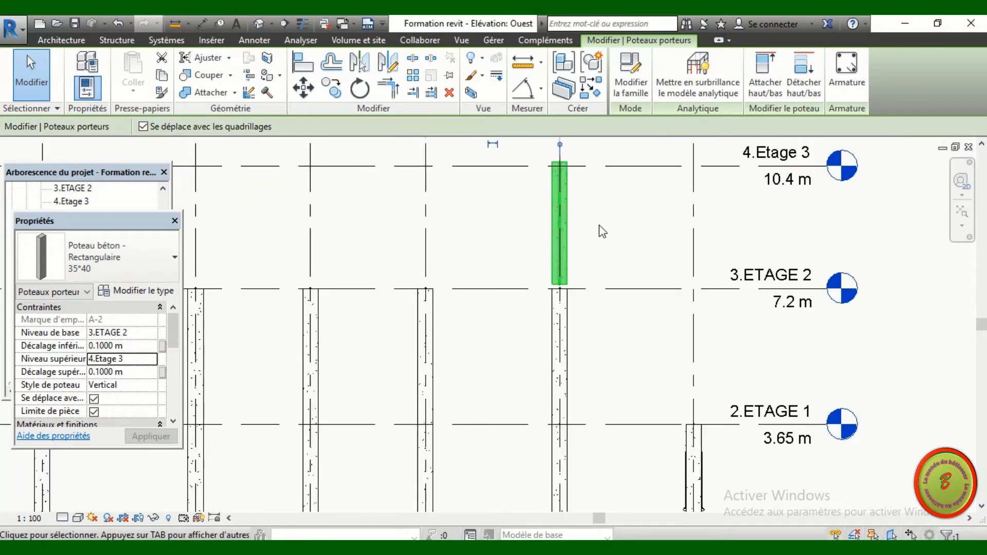
{"action": "scroll", "coordinate": [583, 149], "scroll_direction": "up", "scroll_amount": 1}
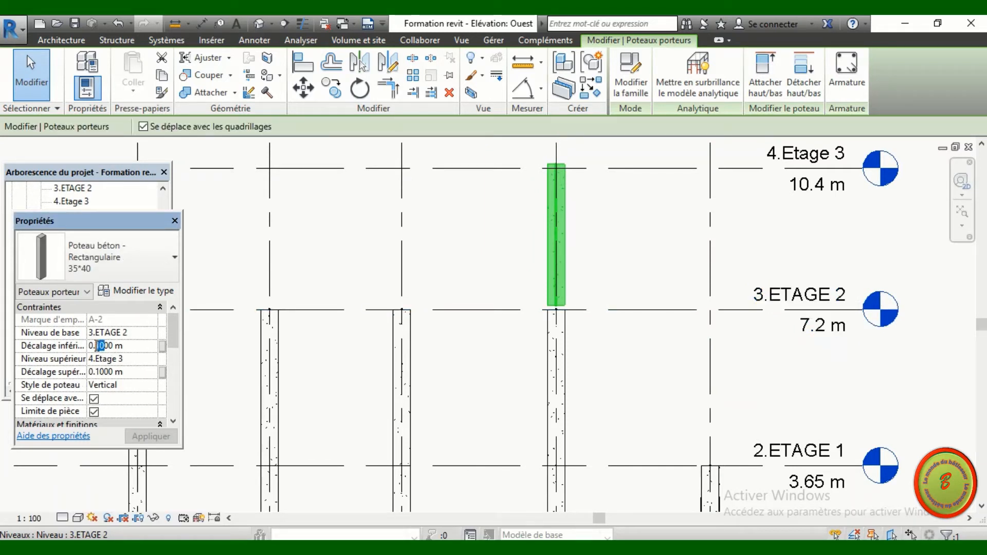
{"action": "type", "text": "0"}
{"action": "left_click", "coordinate": [101, 373]}
{"action": "left_click_drag", "start_coordinate": [101, 372], "coordinate": [97, 372]}
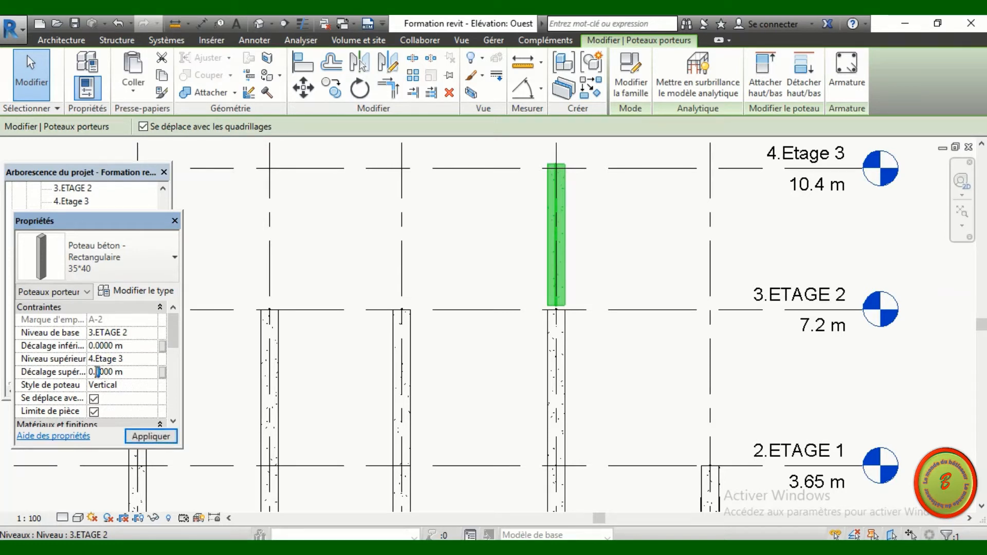
{"action": "type", "text": "0"}
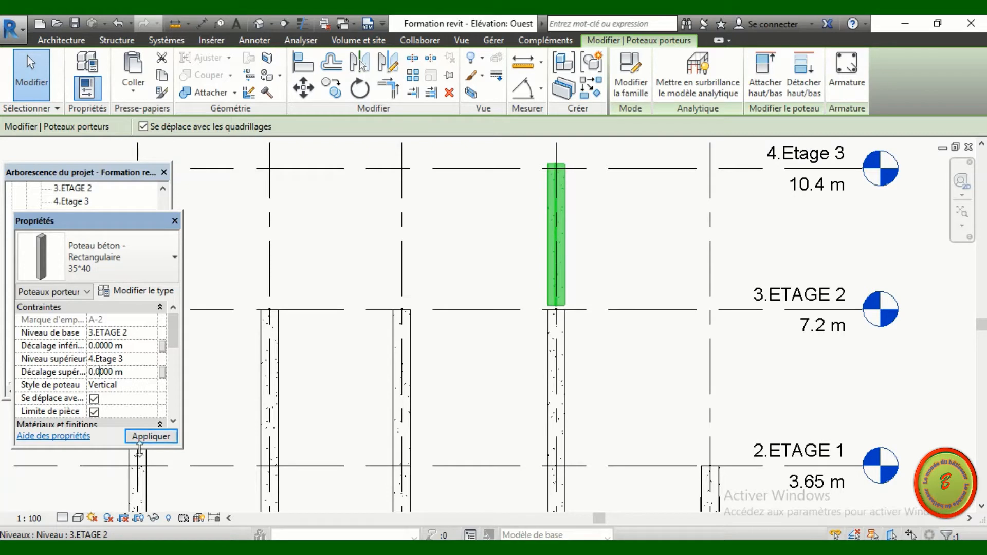
{"action": "left_click", "coordinate": [149, 436]}
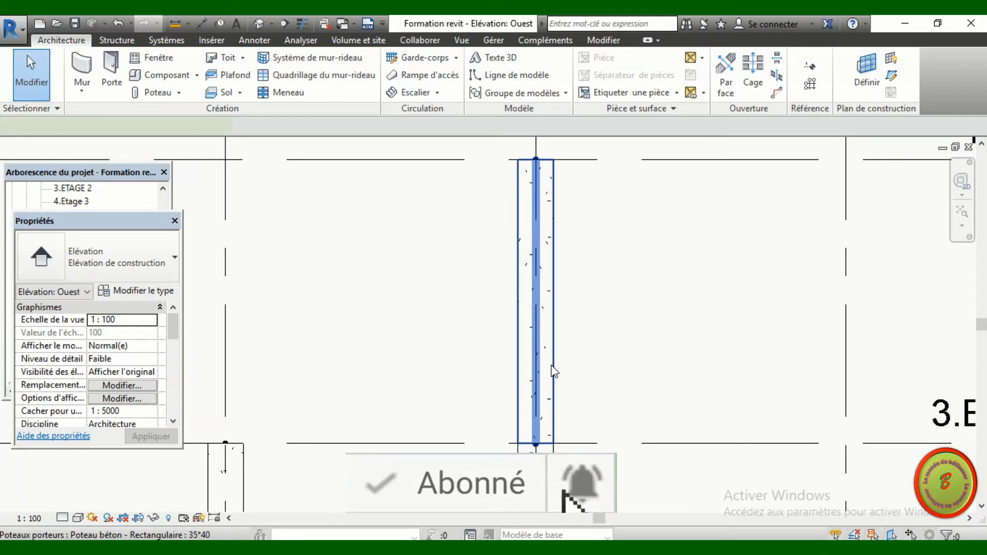
{"action": "left_click", "coordinate": [551, 365]}
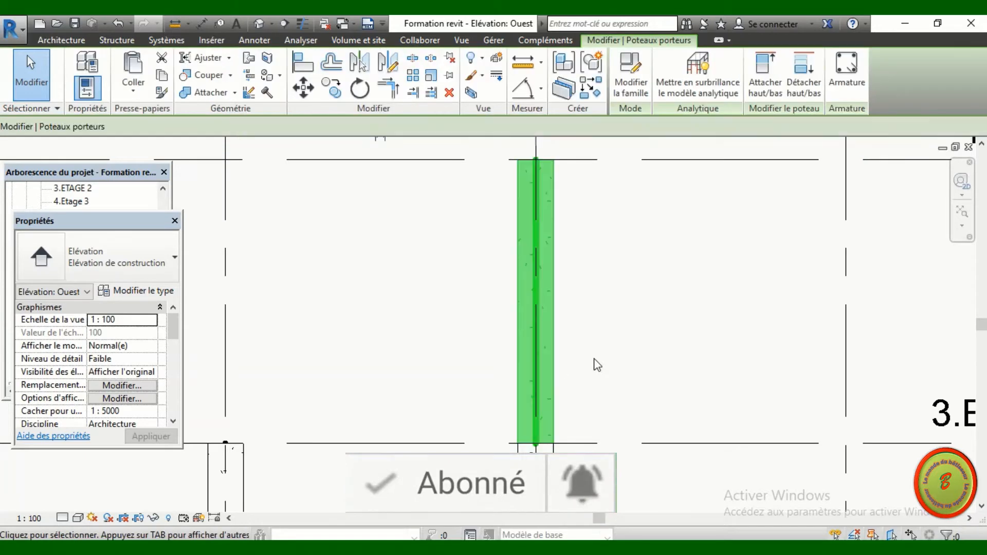
{"action": "left_click", "coordinate": [620, 382]}
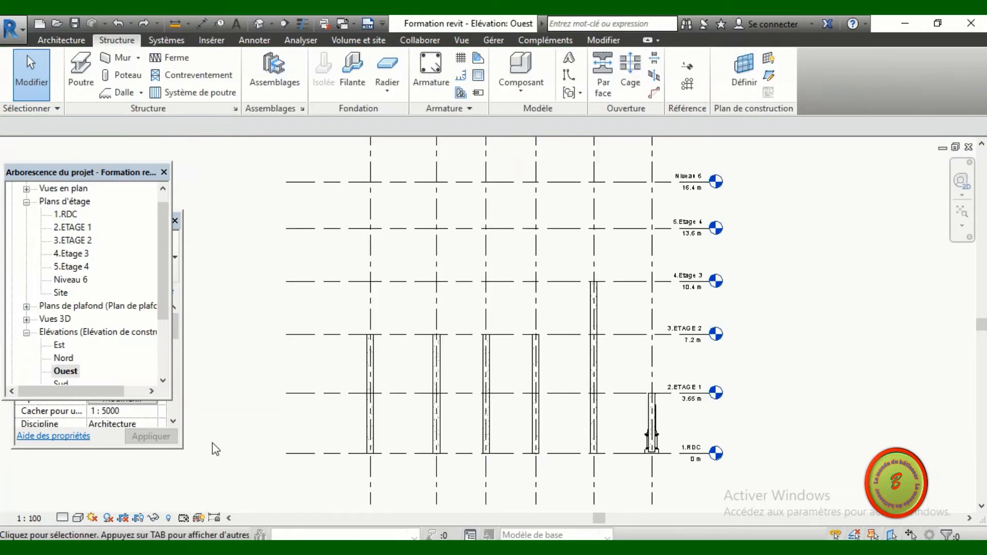
Open the 3.ETAGE 2 floor plan and start placing a structural column.
{"action": "left_click", "coordinate": [83, 241]}
{"action": "double_click", "coordinate": [83, 241]}
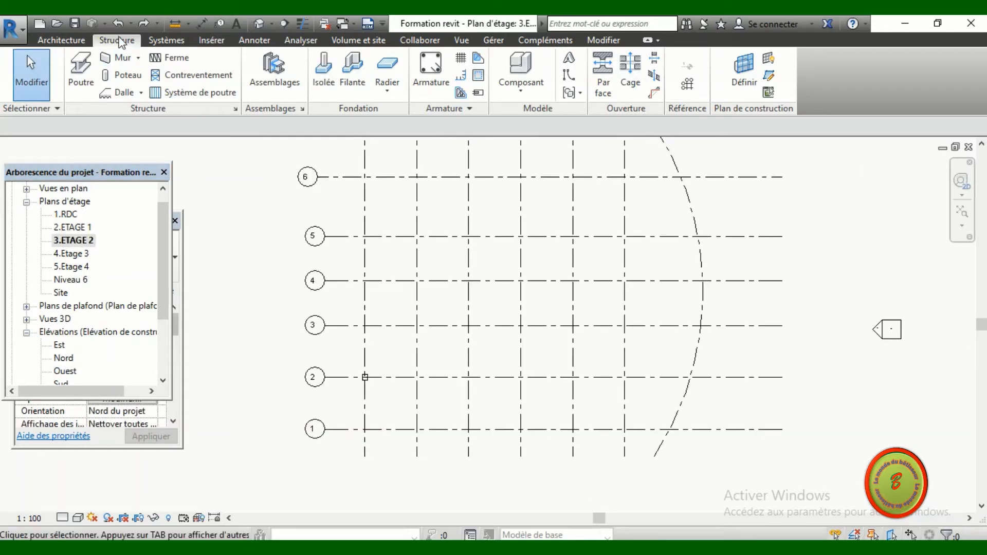
{"action": "left_click", "coordinate": [129, 76]}
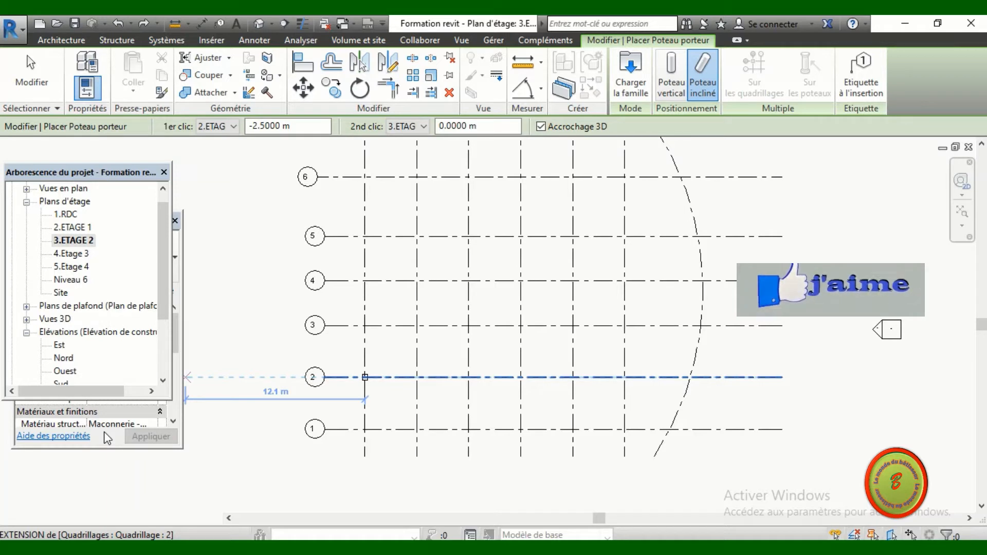
Examine the round and square concrete column types available for the new structural columns.
{"action": "left_click", "coordinate": [104, 438]}
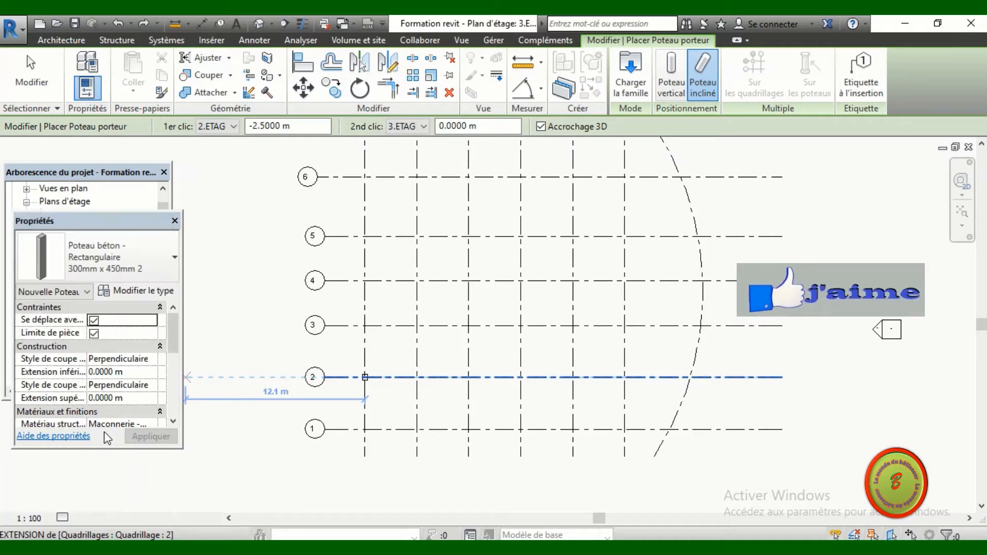
{"action": "left_click", "coordinate": [176, 258]}
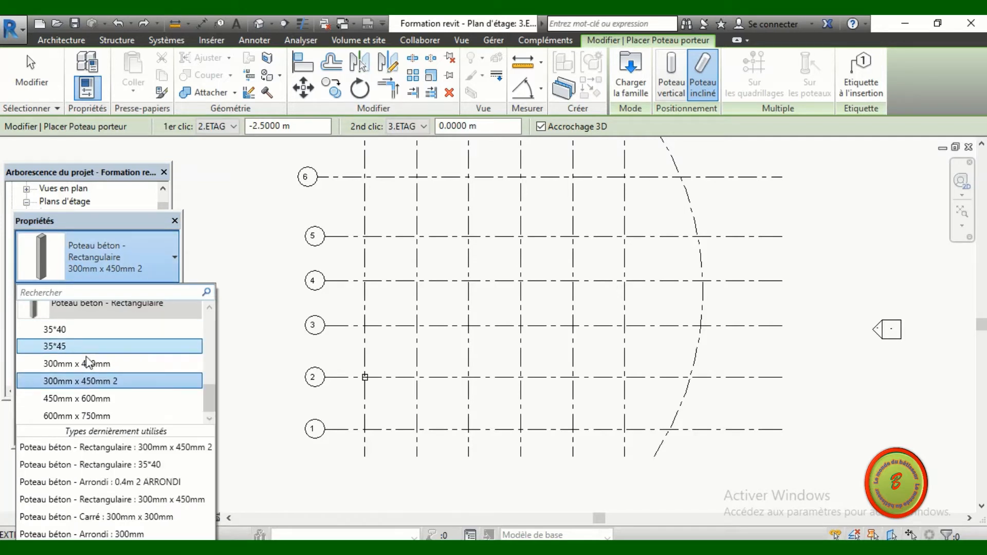
{"action": "left_click_drag", "start_coordinate": [211, 394], "coordinate": [227, 315]}
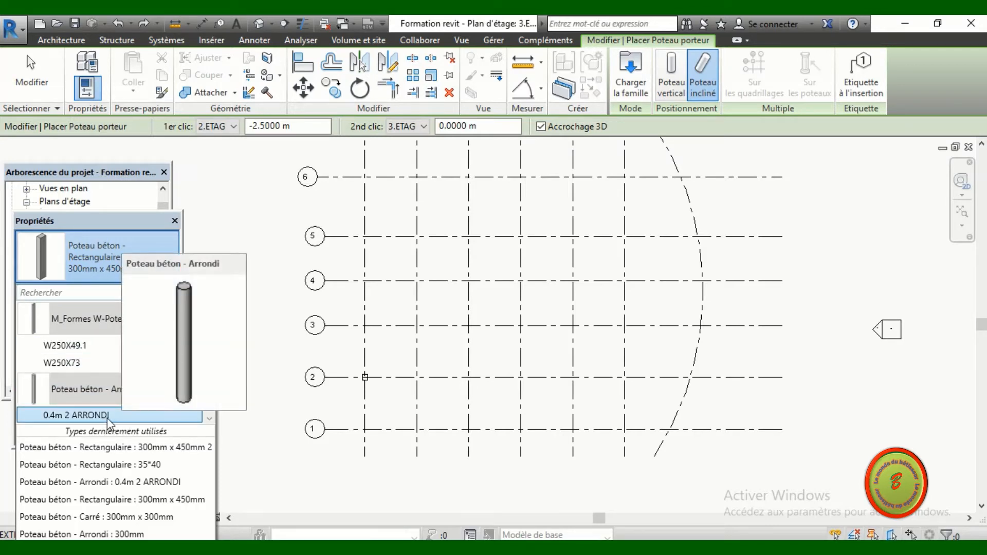
{"action": "left_click", "coordinate": [210, 420]}
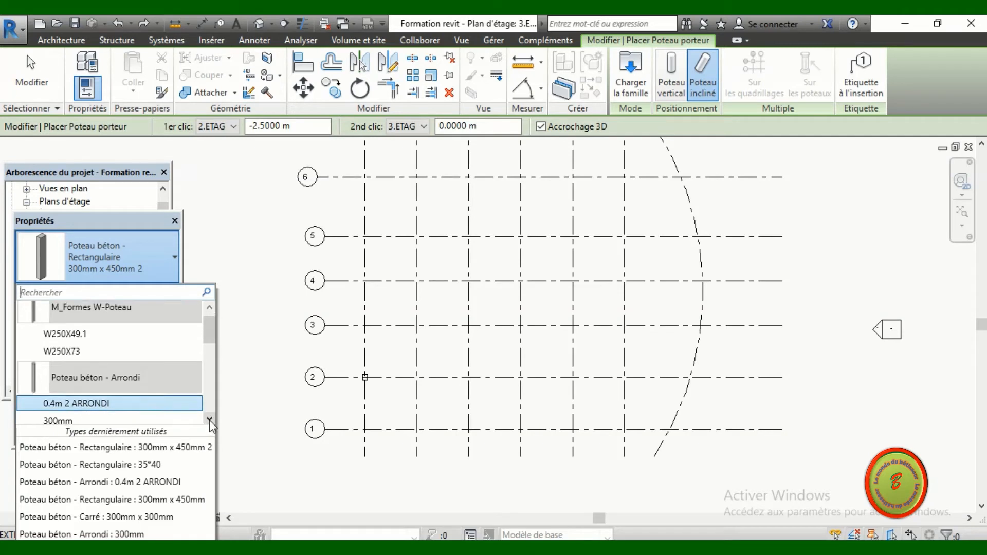
{"action": "left_click", "coordinate": [210, 420]}
{"action": "left_click", "coordinate": [210, 421]}
{"action": "left_click", "coordinate": [210, 420]}
{"action": "left_click", "coordinate": [210, 421]}
{"action": "left_click", "coordinate": [209, 421]}
{"action": "left_click", "coordinate": [210, 421]}
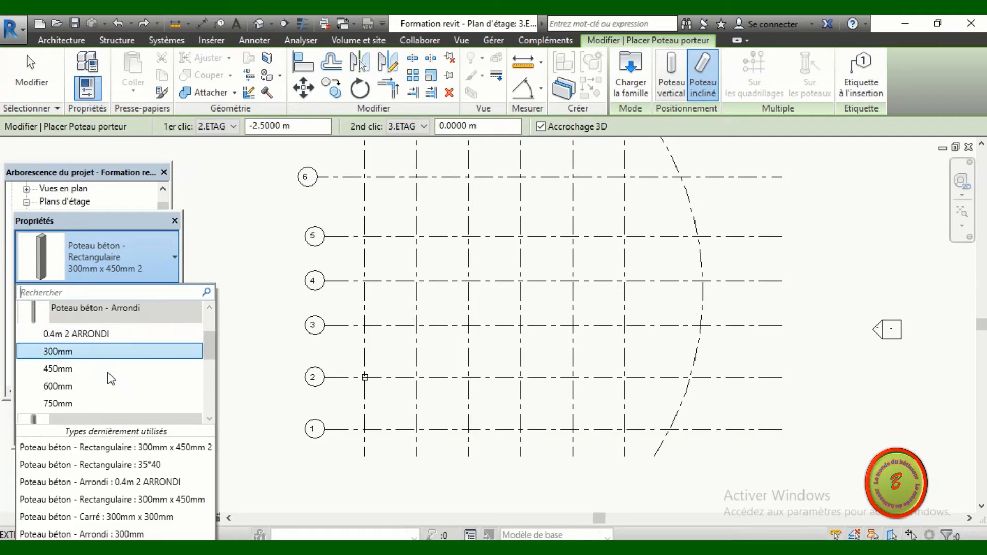
{"action": "left_click", "coordinate": [208, 419]}
{"action": "left_click", "coordinate": [209, 419]}
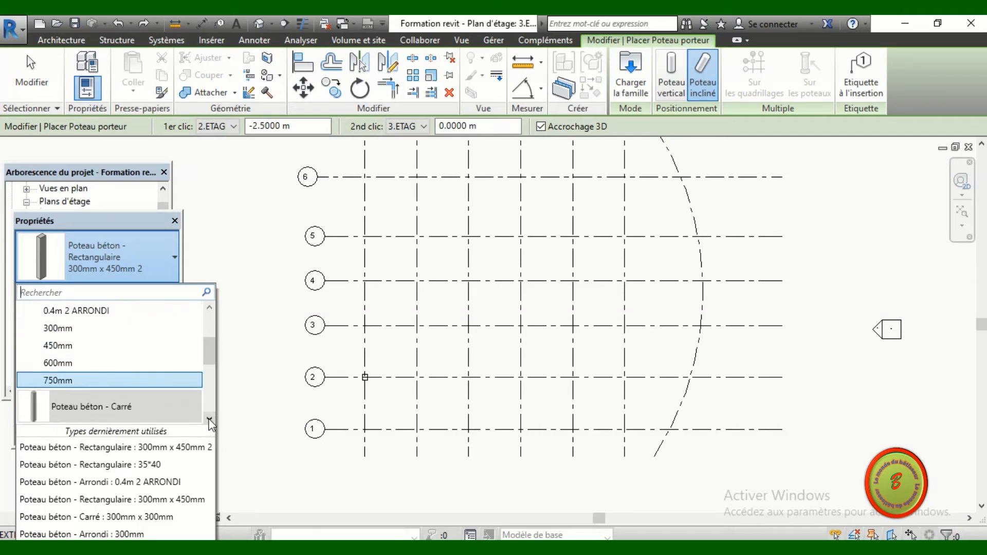
{"action": "left_click", "coordinate": [209, 418]}
{"action": "left_click", "coordinate": [209, 418]}
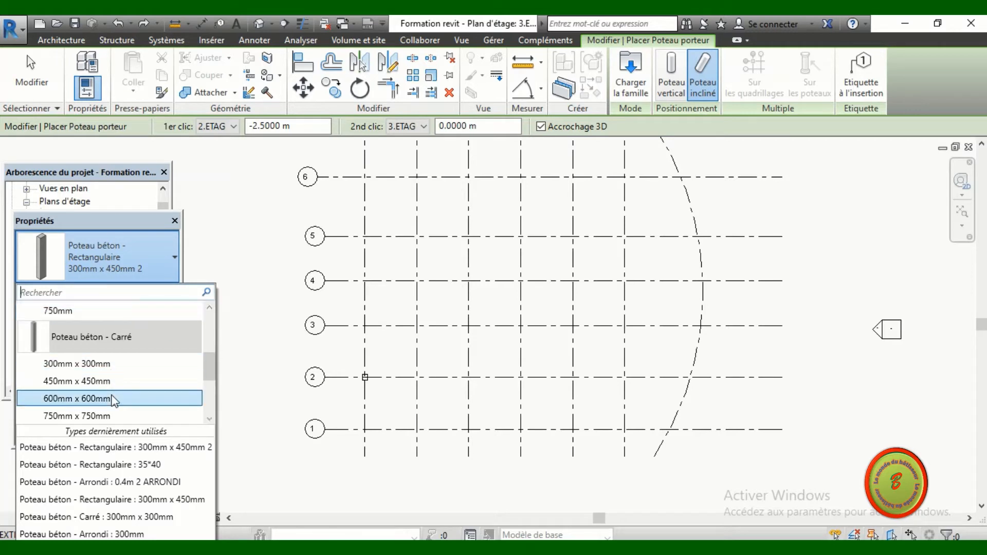
Look through the rectangular concrete column types and choose Poteau béton - Rectangulaire 300mm x 450mm 2.
{"action": "left_click", "coordinate": [210, 418]}
{"action": "left_click", "coordinate": [210, 419]}
{"action": "left_click", "coordinate": [210, 418]}
{"action": "left_click", "coordinate": [210, 419]}
{"action": "left_click", "coordinate": [210, 419]}
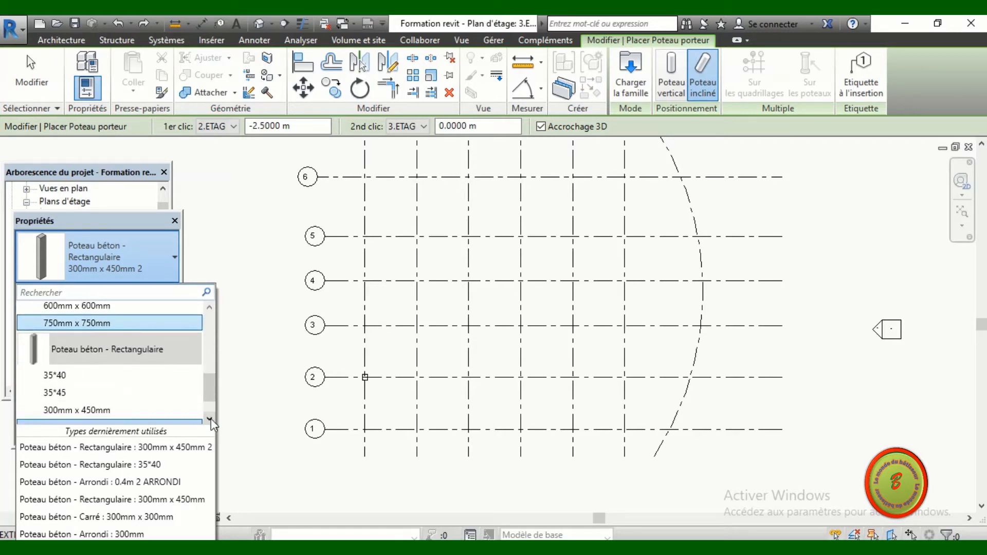
{"action": "left_click", "coordinate": [210, 419]}
{"action": "left_click", "coordinate": [210, 419]}
{"action": "left_click", "coordinate": [210, 418]}
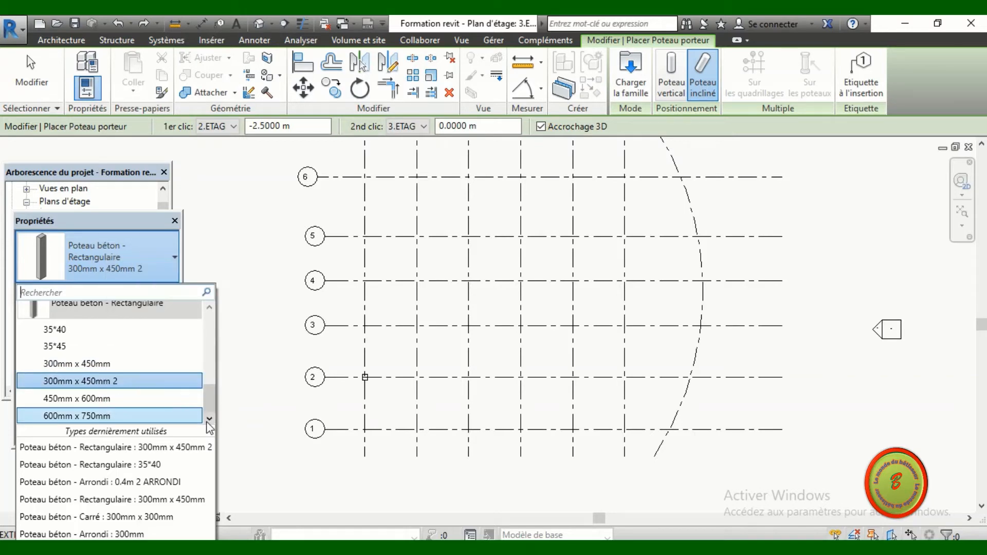
{"action": "left_click", "coordinate": [100, 386]}
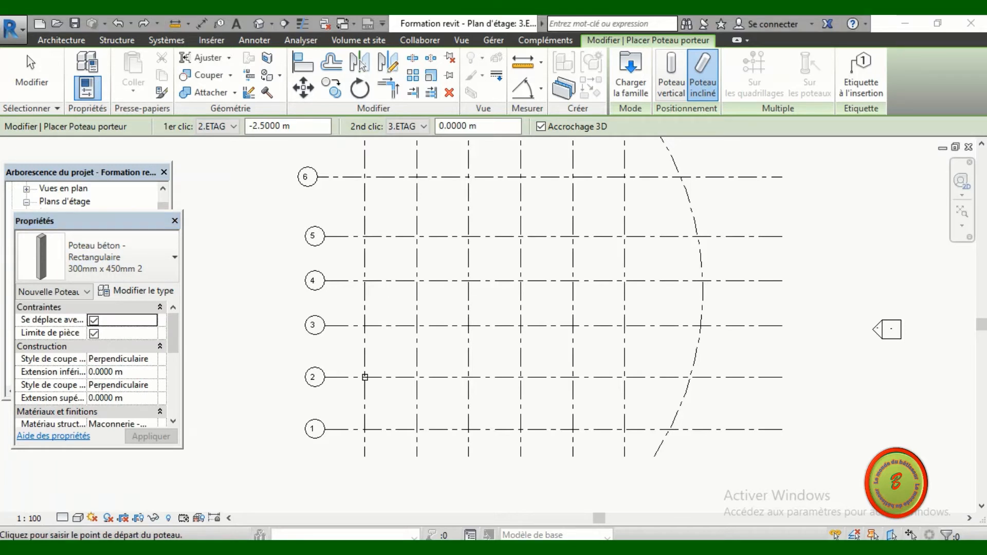
Widen the properties palette and its parameter name column so the column constraint options can be read in full.
{"action": "left_click", "coordinate": [94, 334]}
{"action": "left_click_drag", "start_coordinate": [89, 320], "coordinate": [107, 321]}
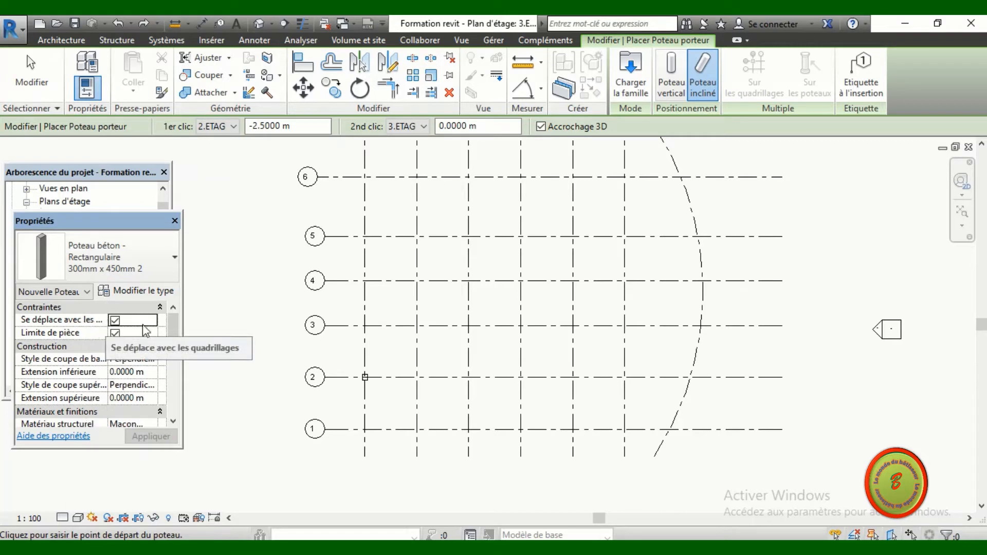
{"action": "left_click_drag", "start_coordinate": [182, 309], "coordinate": [264, 311]}
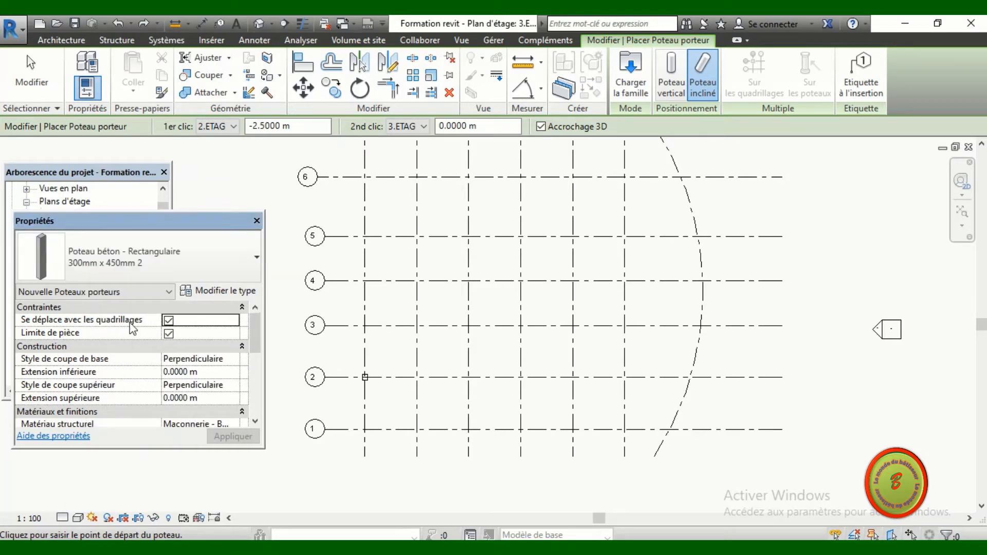
{"action": "left_click", "coordinate": [169, 320]}
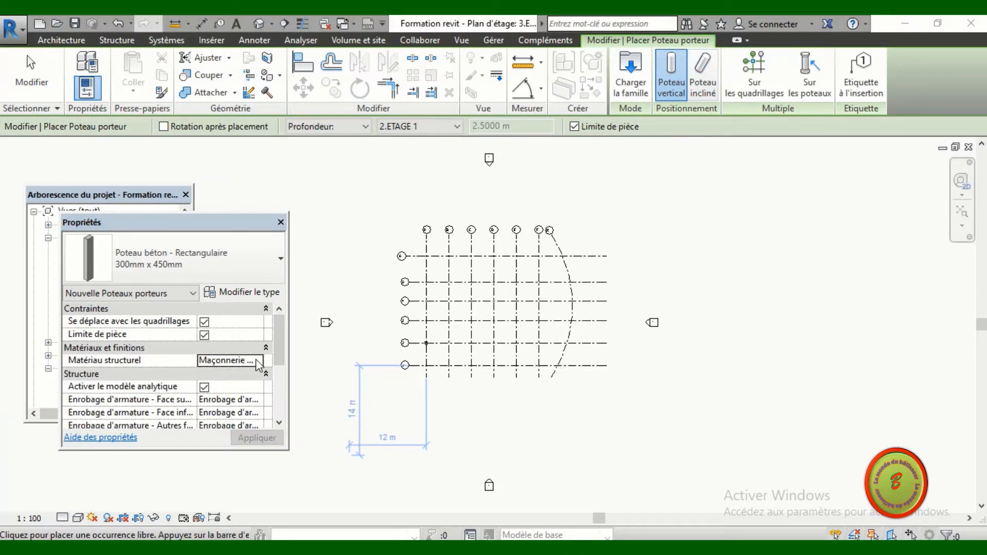
For the new column's structural material, filter the project materials to Béton and select Béton, coulé sur place gris.
{"action": "left_click", "coordinate": [260, 360]}
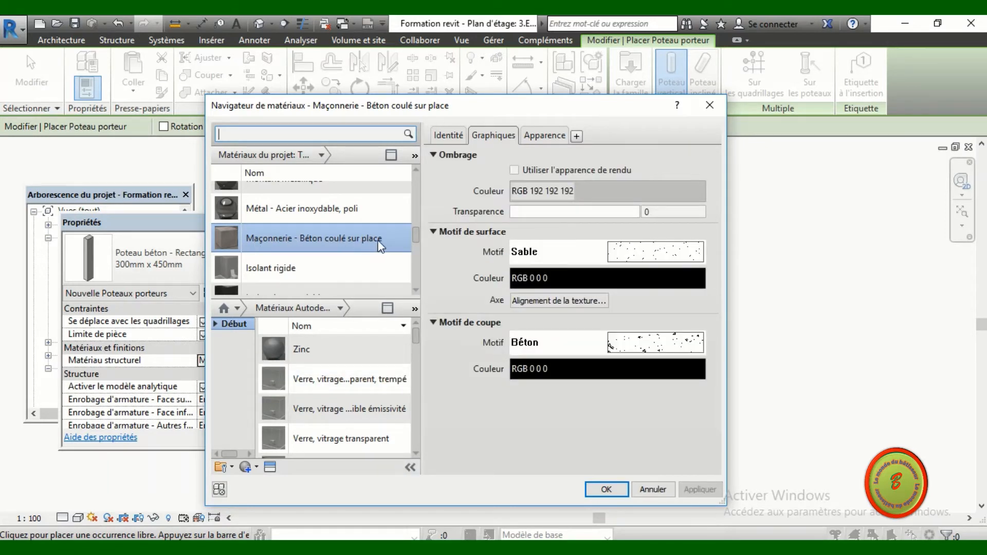
{"action": "left_click", "coordinate": [322, 155]}
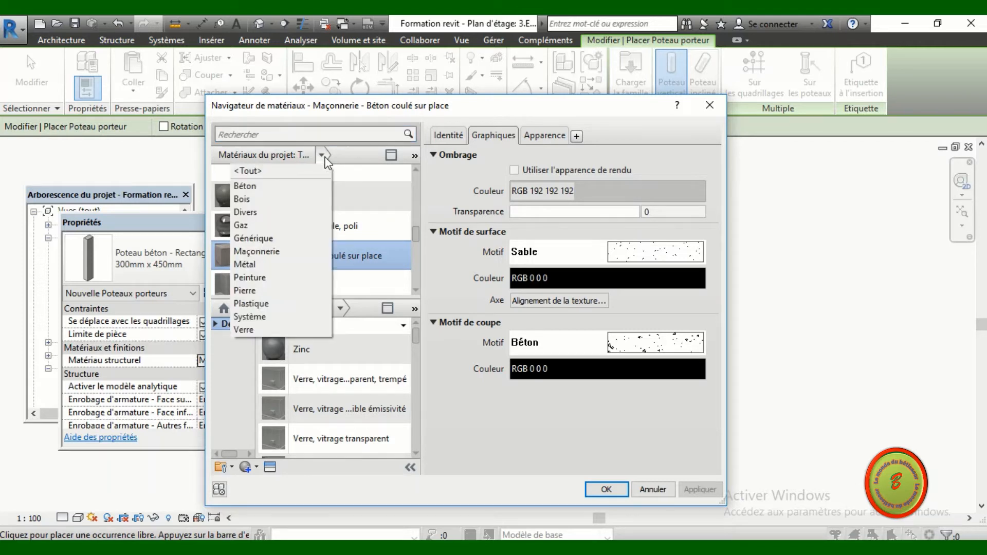
{"action": "left_click", "coordinate": [294, 187]}
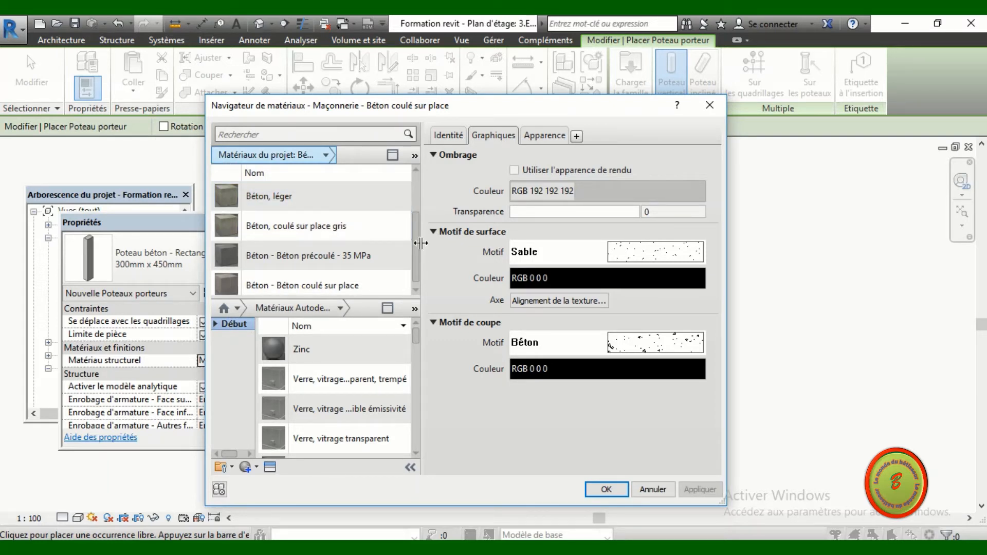
{"action": "left_click_drag", "start_coordinate": [416, 244], "coordinate": [414, 199]}
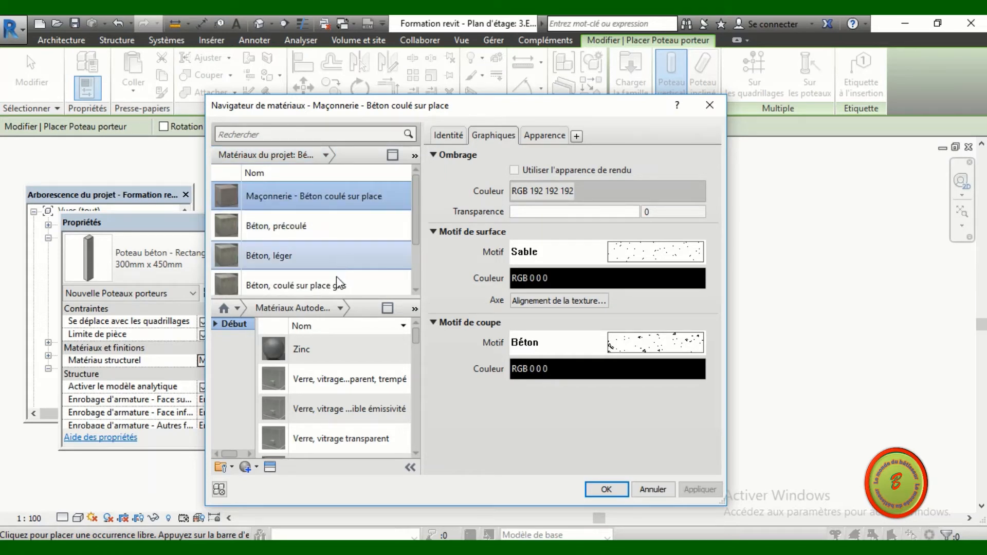
{"action": "scroll", "coordinate": [350, 286], "scroll_direction": "down", "scroll_amount": 1}
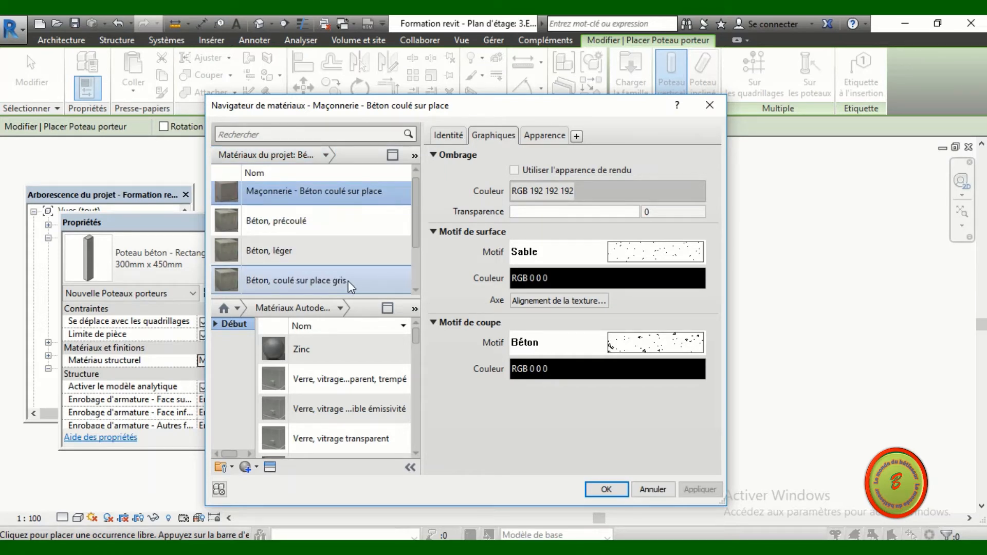
{"action": "left_click", "coordinate": [416, 290]}
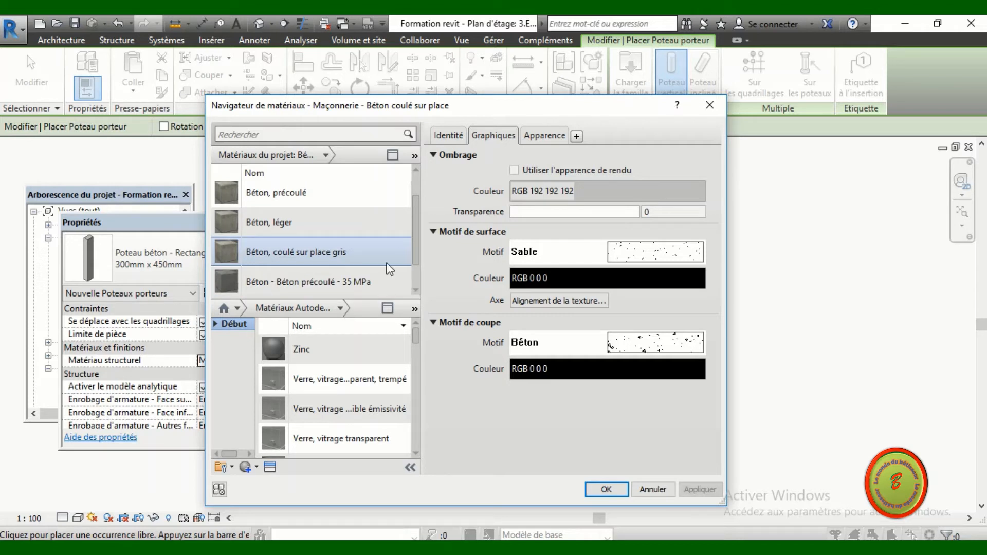
{"action": "left_click", "coordinate": [316, 256]}
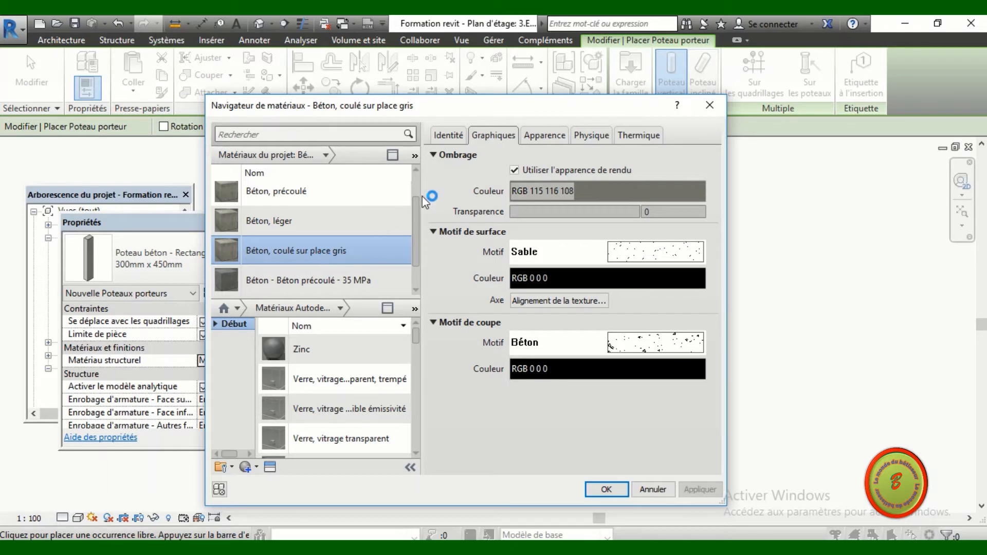
Set the material's surface pattern to Béton and keep Béton as its cut pattern.
{"action": "left_click", "coordinate": [448, 139]}
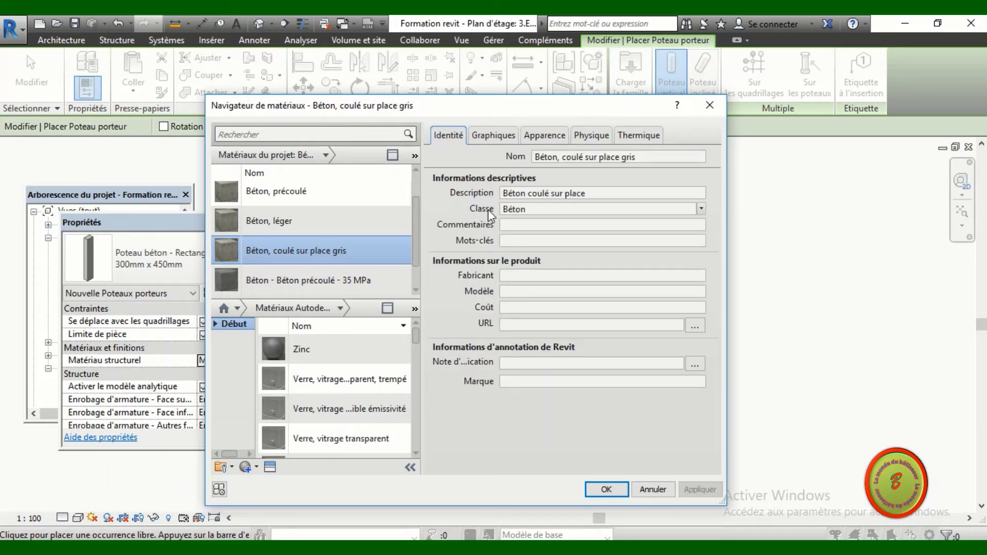
{"action": "left_click", "coordinate": [493, 136]}
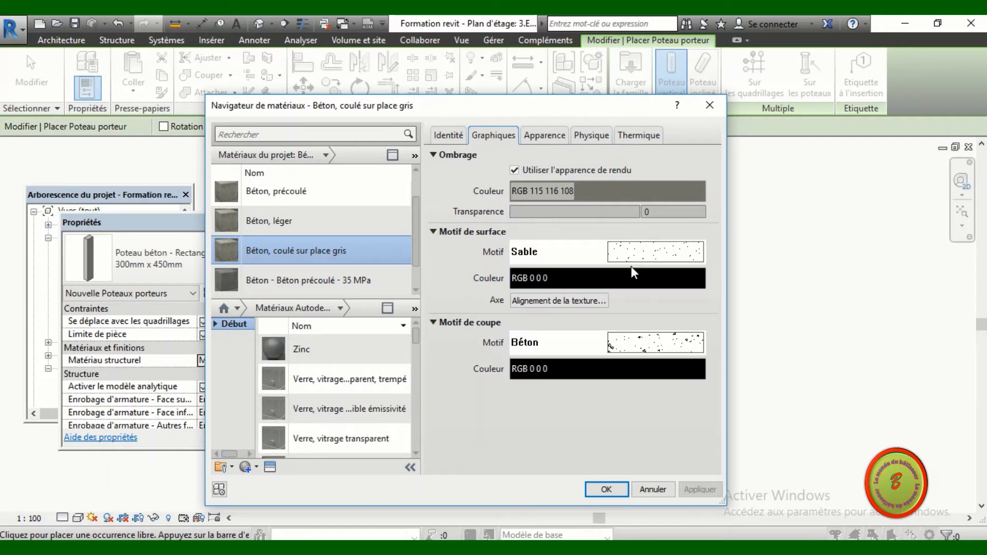
{"action": "left_click", "coordinate": [653, 254]}
{"action": "left_click", "coordinate": [517, 280]}
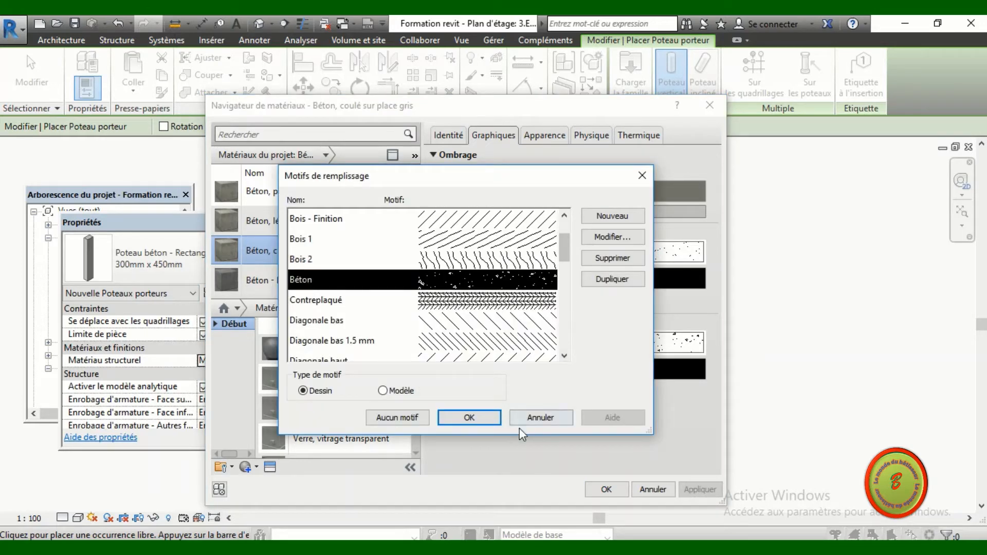
{"action": "left_click", "coordinate": [469, 417]}
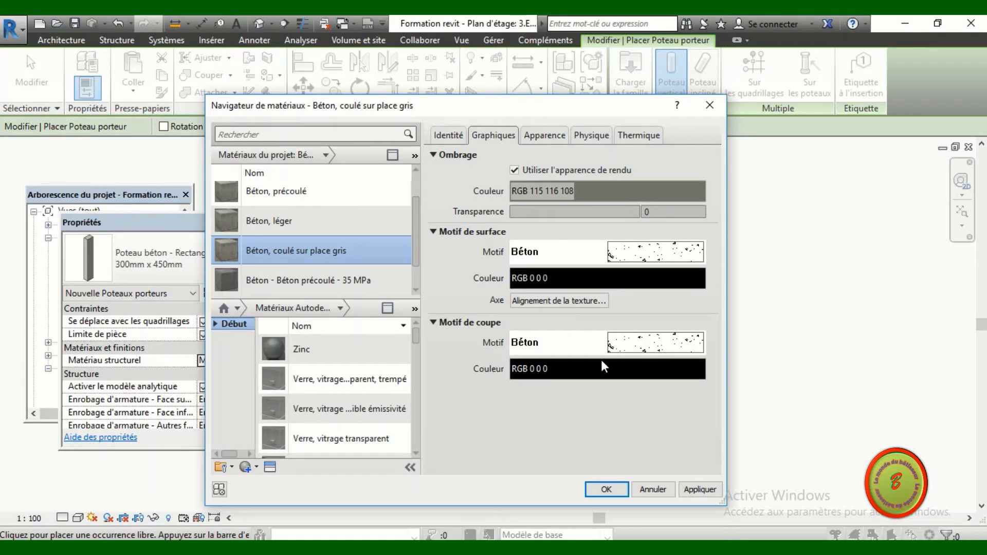
{"action": "left_click", "coordinate": [637, 354]}
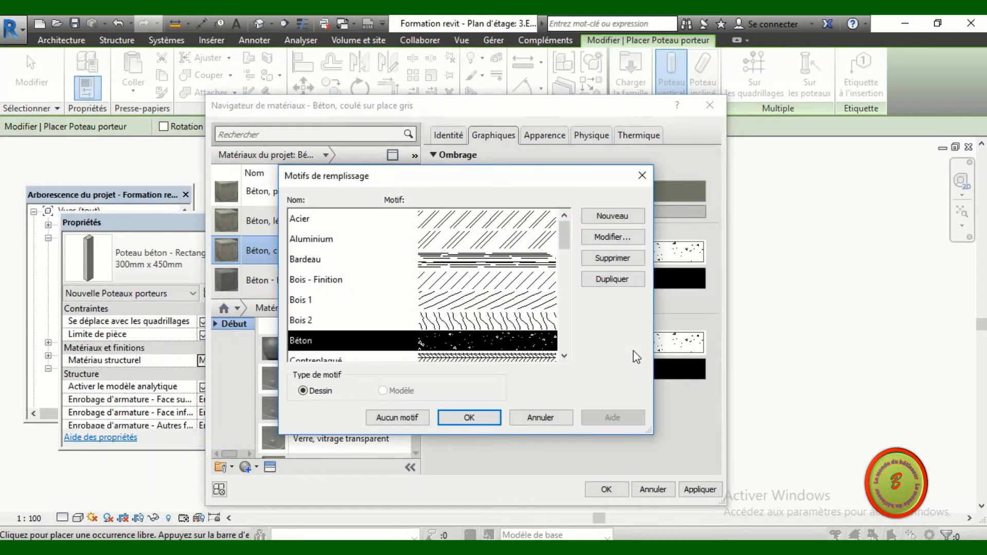
{"action": "left_click", "coordinate": [470, 421]}
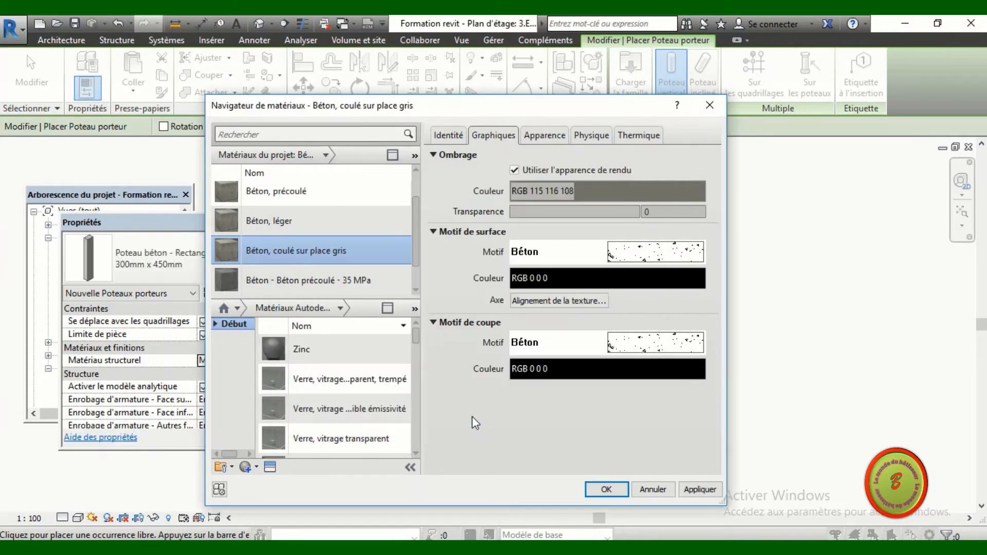
Set the preview scene for the material's appearance to Cube.
{"action": "left_click", "coordinate": [551, 136]}
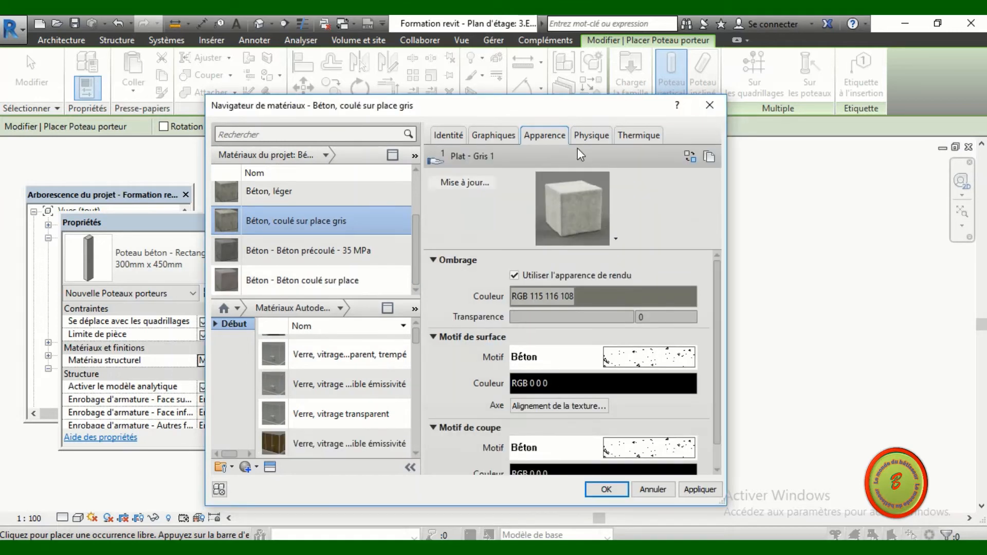
{"action": "left_click", "coordinate": [616, 239]}
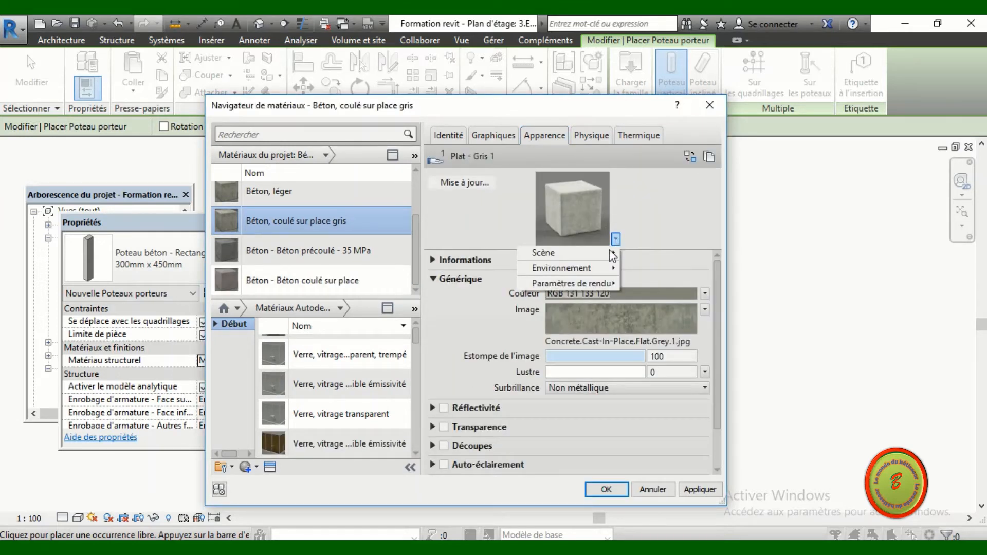
{"action": "mouse_move", "coordinate": [612, 255]}
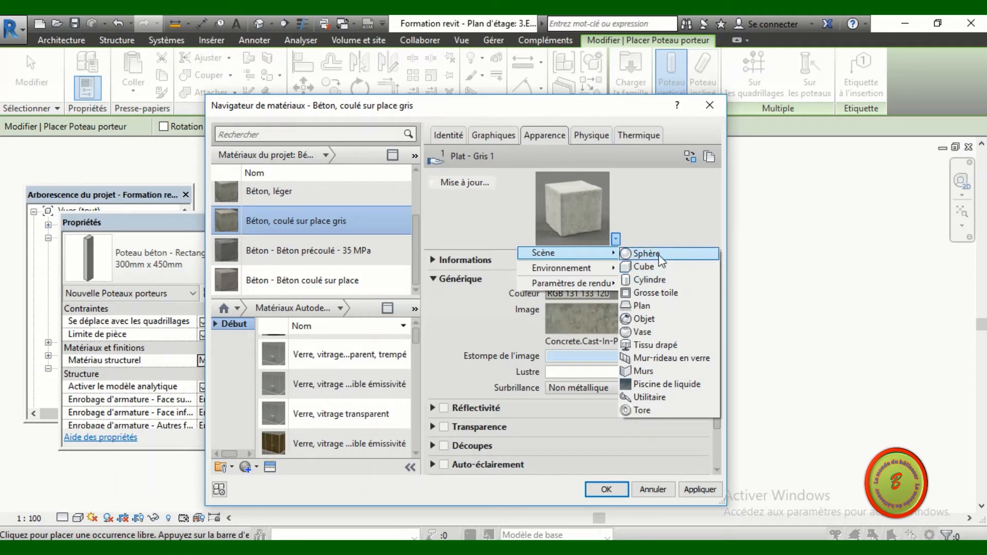
{"action": "left_click", "coordinate": [650, 265]}
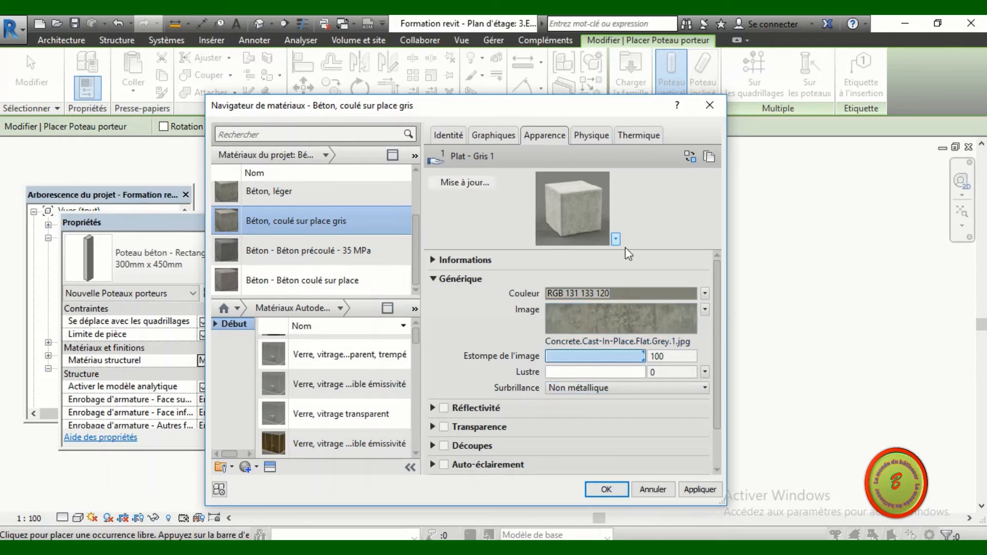
Examine the concrete material's physical asset, including its general information, basic thermal and mechanical properties.
{"action": "left_click", "coordinate": [591, 135]}
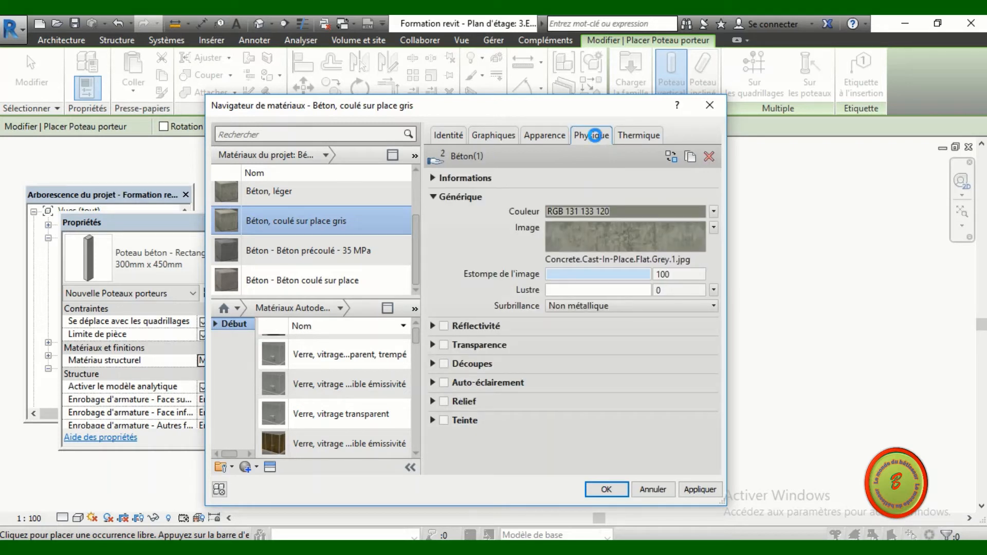
{"action": "left_click", "coordinate": [595, 135]}
{"action": "left_click", "coordinate": [434, 178]}
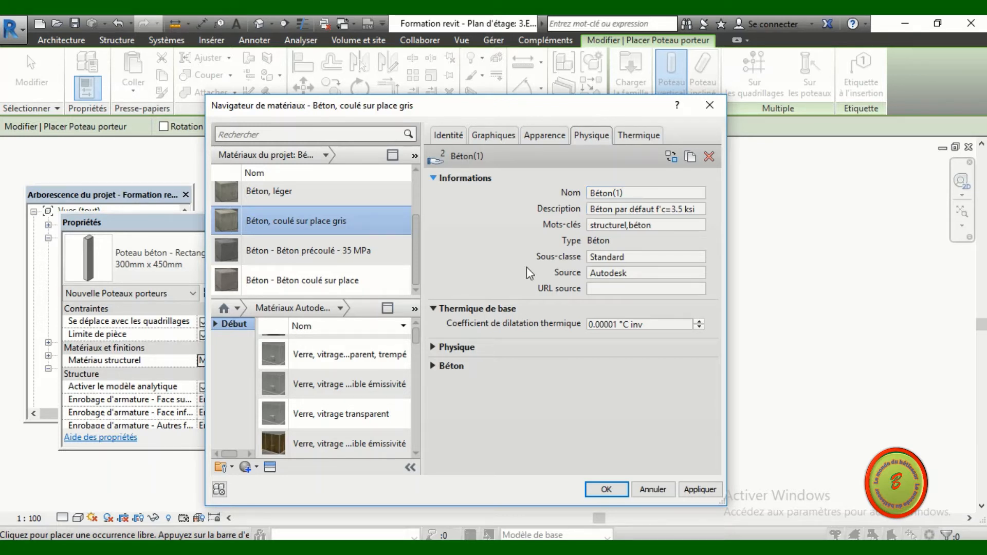
{"action": "left_click", "coordinate": [431, 309]}
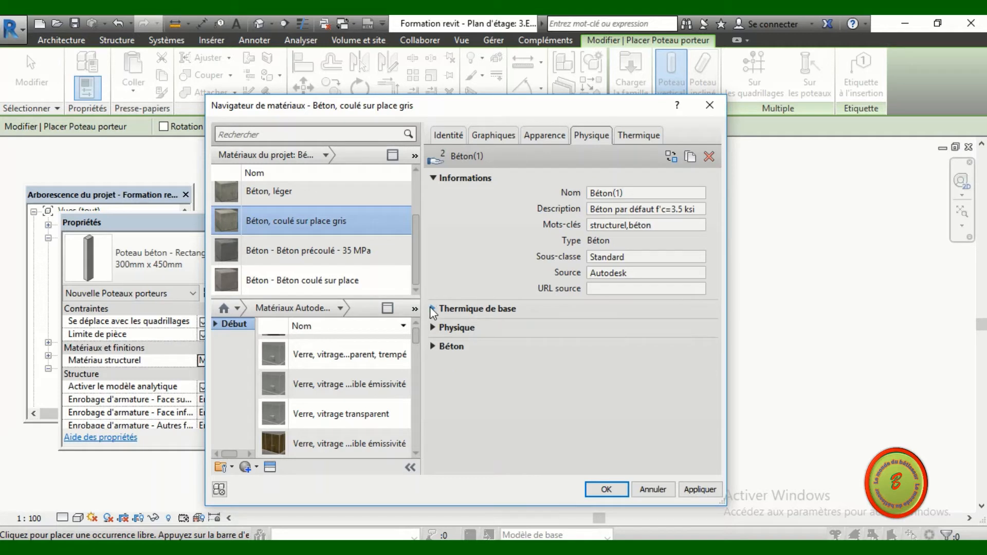
{"action": "left_click", "coordinate": [433, 308]}
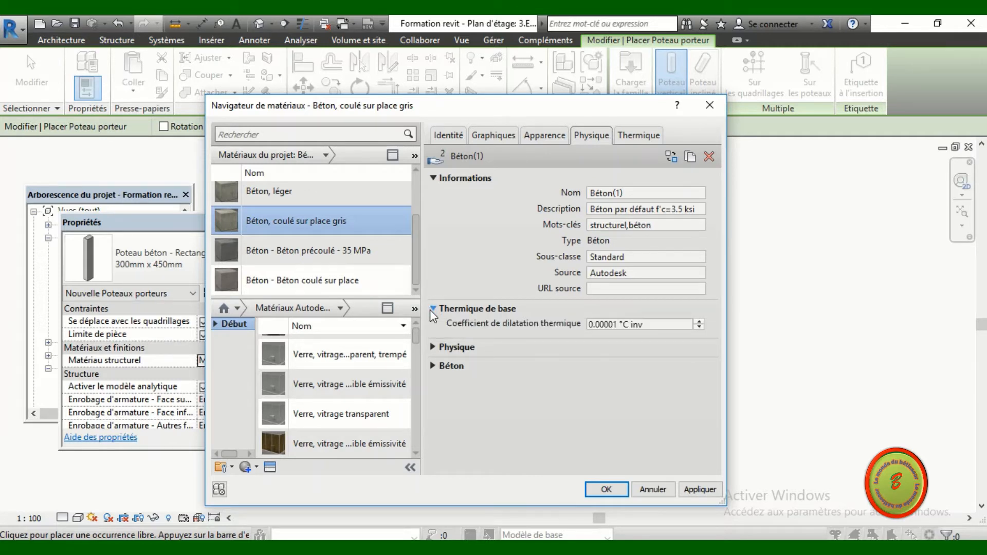
{"action": "left_click", "coordinate": [431, 347]}
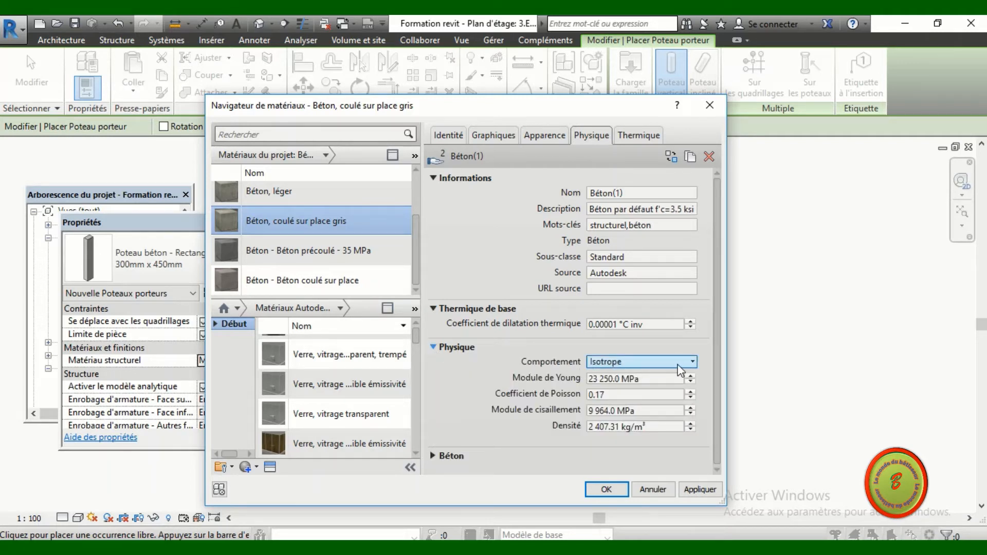
Check the behaviour options of the concrete's physical asset and keep Isotrope.
{"action": "left_click", "coordinate": [693, 362]}
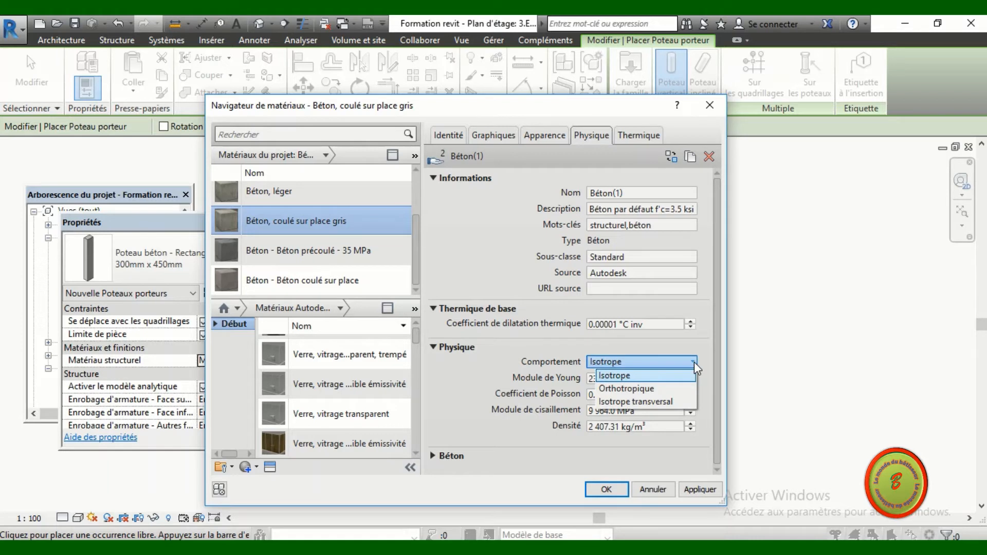
{"action": "left_click", "coordinate": [557, 376]}
{"action": "left_click", "coordinate": [598, 394]}
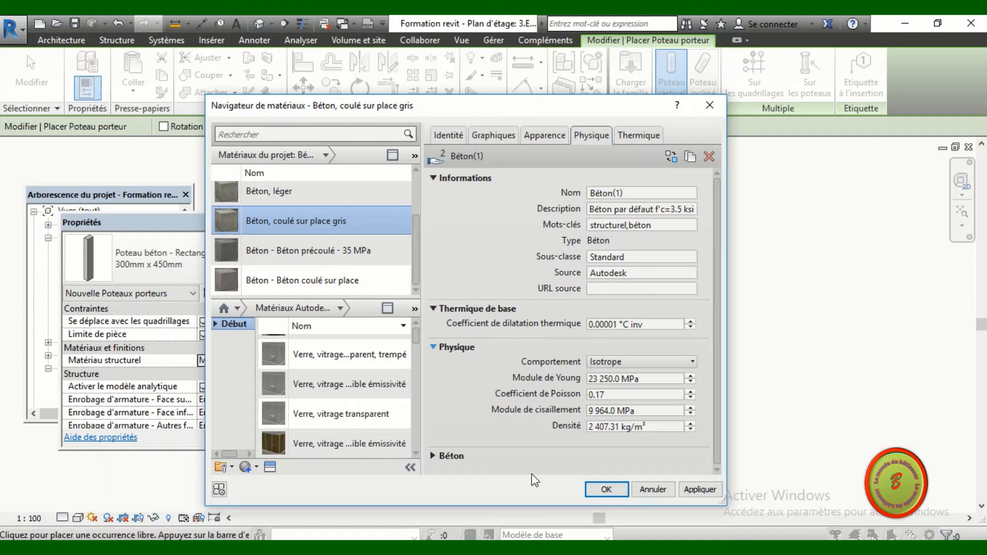
Set the material's concrete compression (Compression du béton) to 25 MPa and accept the material for the new column.
{"action": "left_click", "coordinate": [437, 455]}
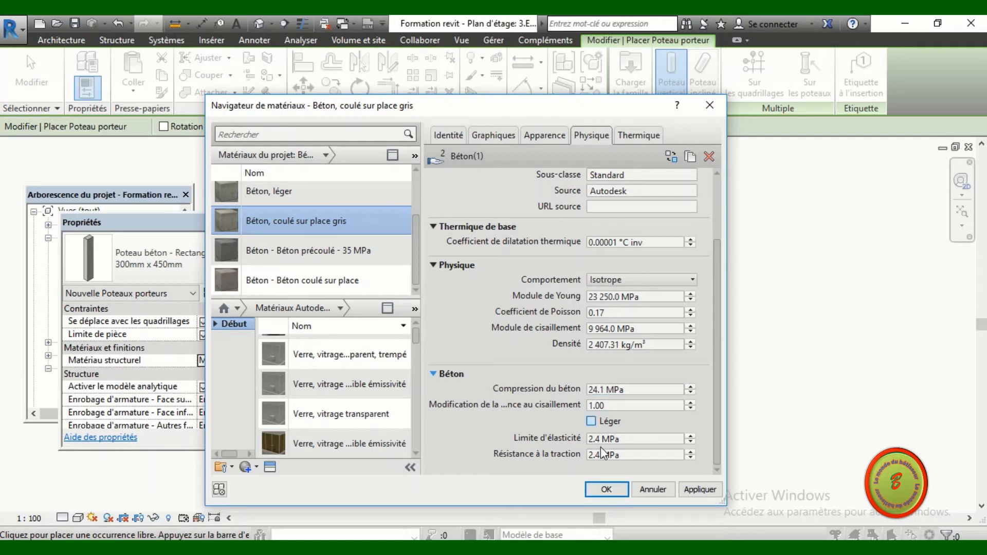
{"action": "left_click", "coordinate": [603, 390]}
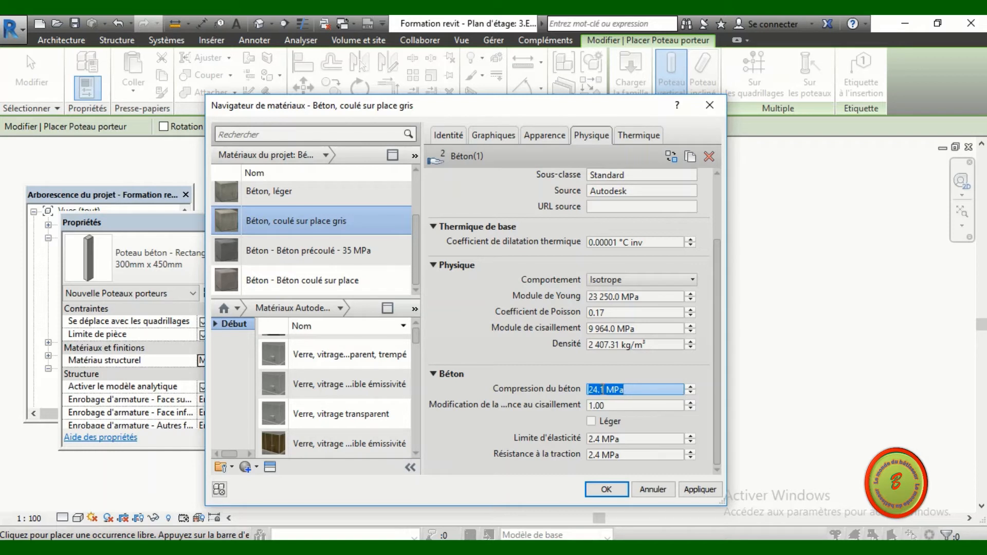
{"action": "left_click_drag", "start_coordinate": [603, 390], "coordinate": [586, 389]}
{"action": "type", "text": "25"}
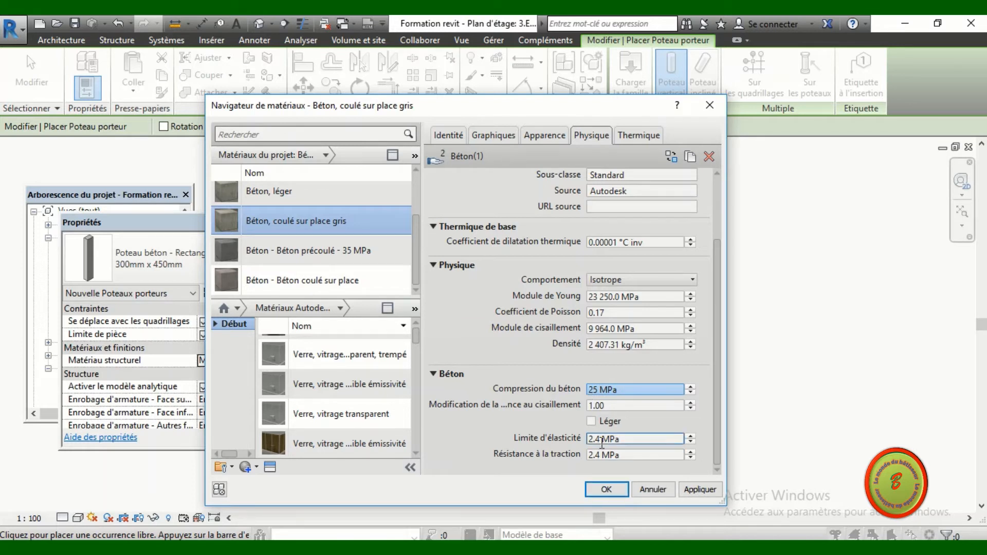
{"action": "left_click", "coordinate": [613, 489]}
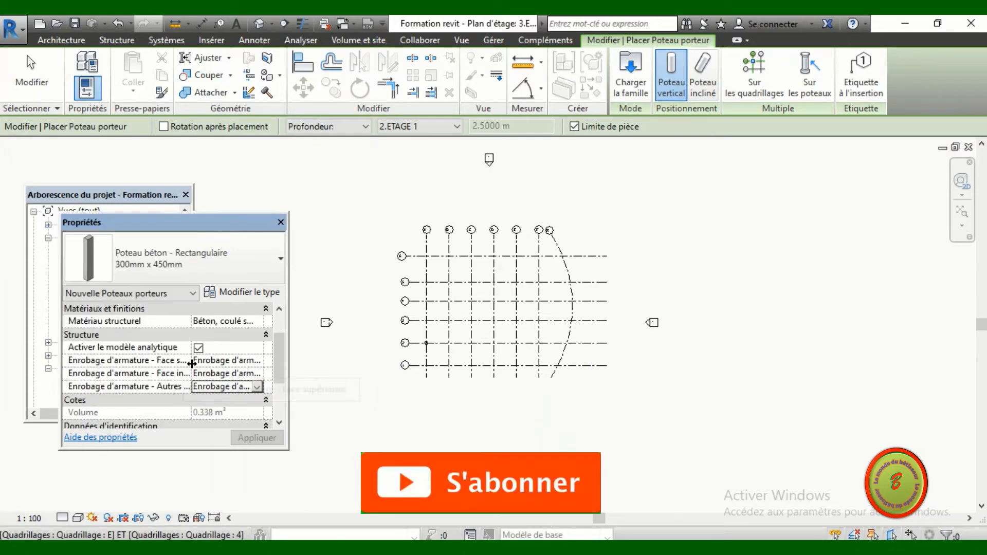
Widen the property names and check the available rebar covers for the new column's top, bottom and other faces.
{"action": "left_click_drag", "start_coordinate": [192, 363], "coordinate": [212, 365]}
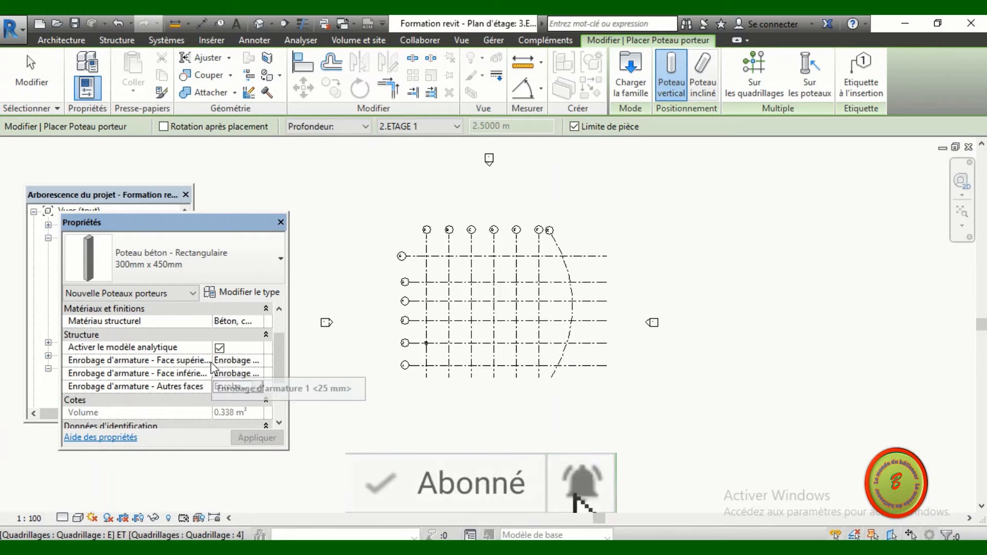
{"action": "left_click", "coordinate": [257, 362]}
{"action": "left_click", "coordinate": [257, 362]}
{"action": "left_click", "coordinate": [257, 372]}
{"action": "left_click", "coordinate": [258, 375]}
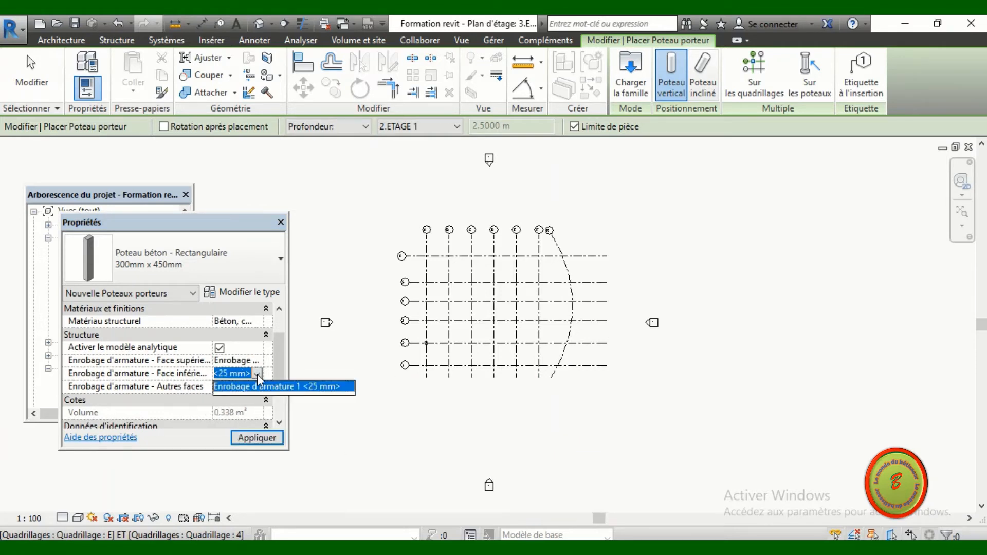
{"action": "left_click", "coordinate": [258, 375]}
{"action": "left_click", "coordinate": [257, 385]}
{"action": "left_click", "coordinate": [257, 386]}
{"action": "left_click", "coordinate": [257, 386]}
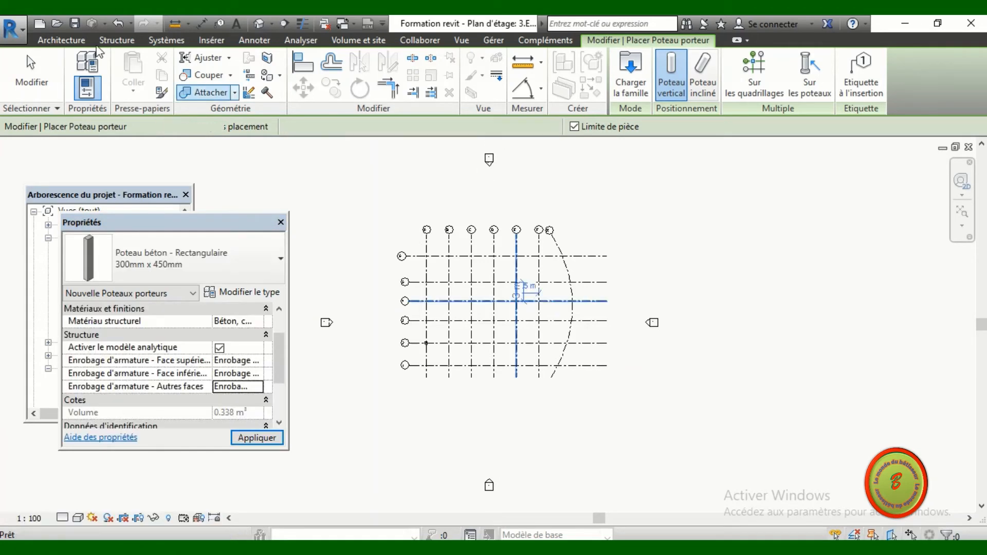
Add a rebar cover setting named enrobage 1 with a value of 30 mm.
{"action": "left_click", "coordinate": [116, 41]}
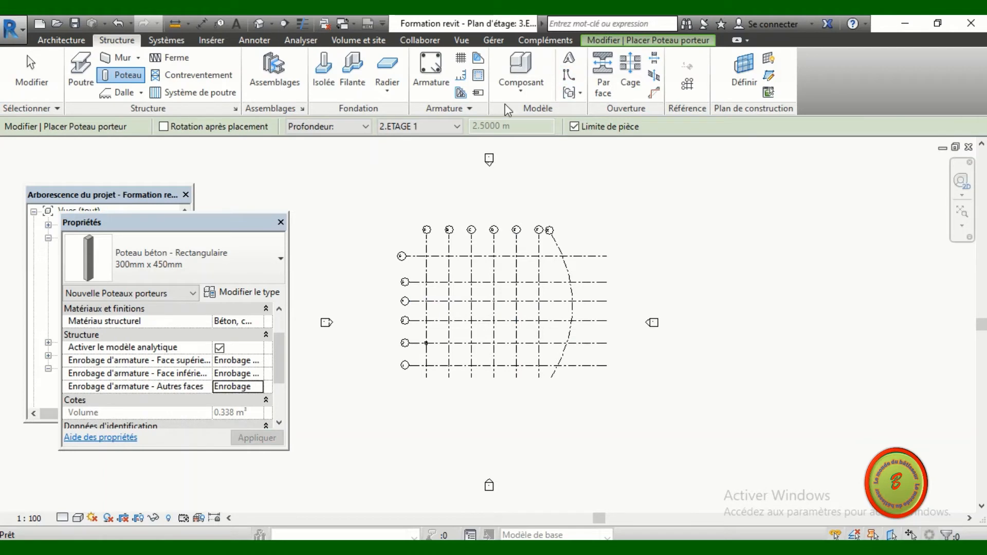
{"action": "left_click", "coordinate": [469, 109]}
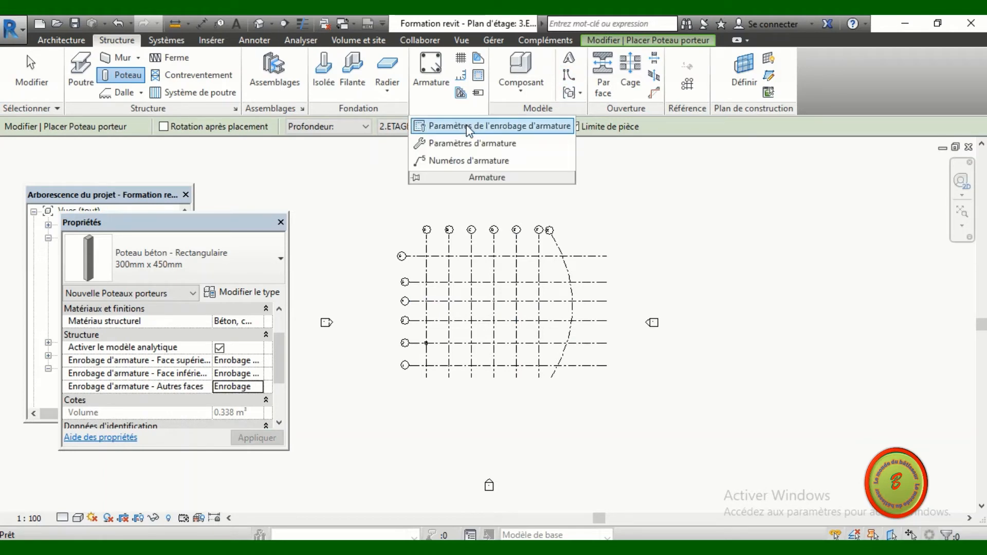
{"action": "left_click", "coordinate": [476, 128]}
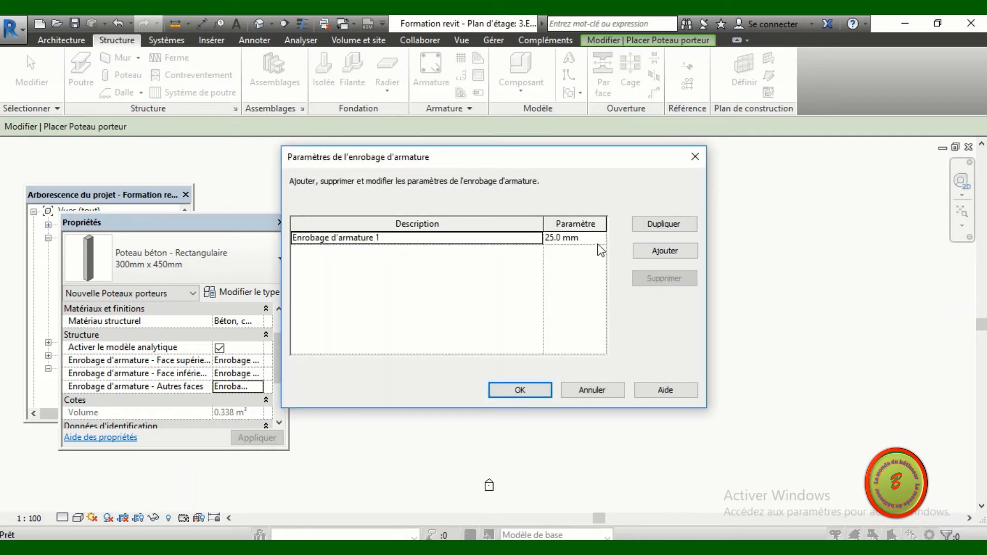
{"action": "left_click", "coordinate": [662, 253]}
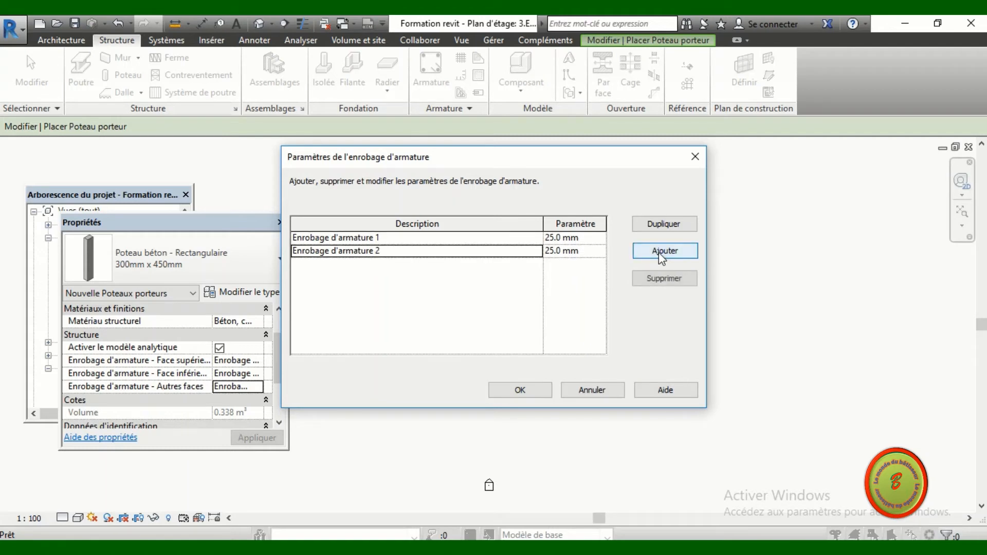
{"action": "left_click", "coordinate": [409, 250]}
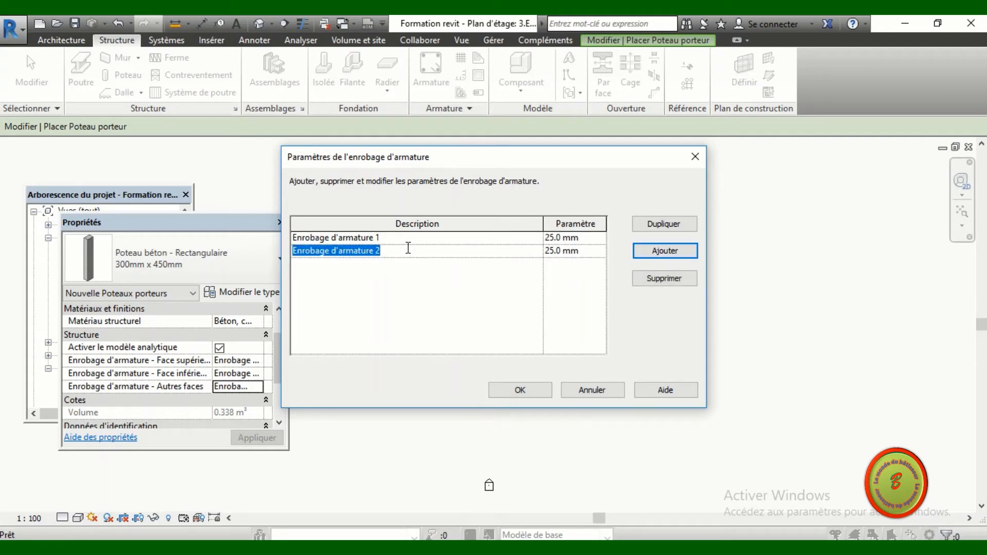
{"action": "type", "text": "enr"}
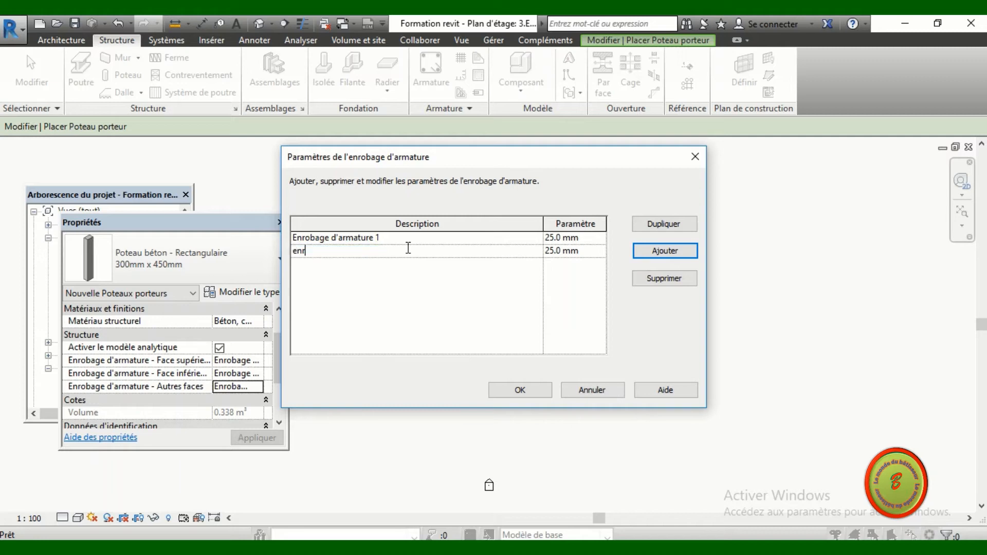
{"action": "type", "text": "obage 1"}
{"action": "left_click", "coordinate": [576, 251]}
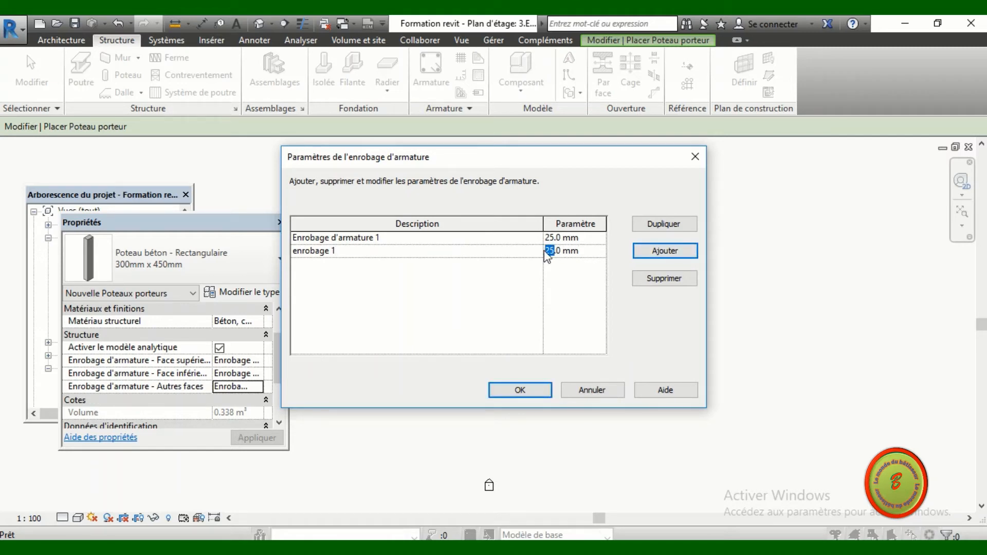
{"action": "type", "text": "30"}
{"action": "left_click", "coordinate": [521, 390]}
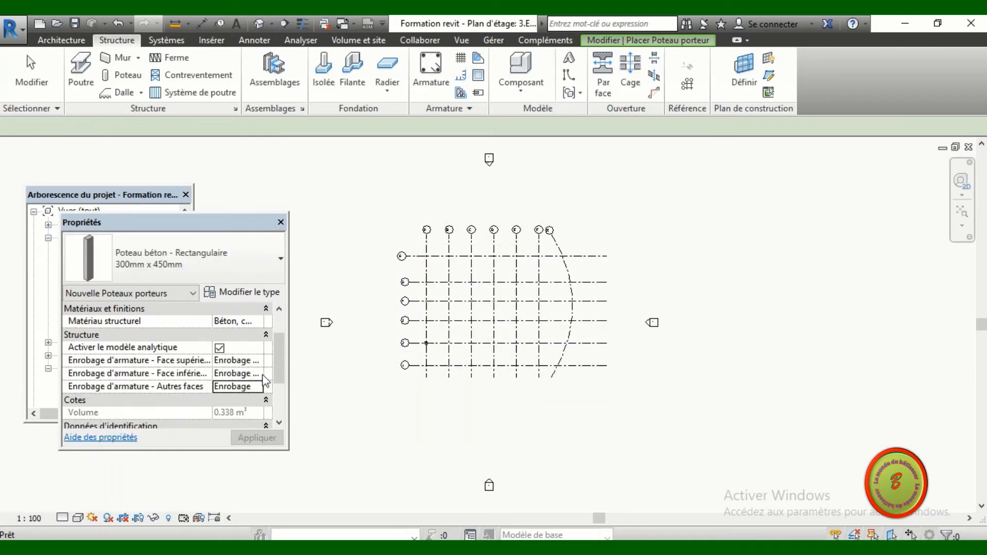
Assign the rebar cover enrobage 1 <30 mm> to the new column's top face, bottom face and other faces.
{"action": "left_click", "coordinate": [260, 362]}
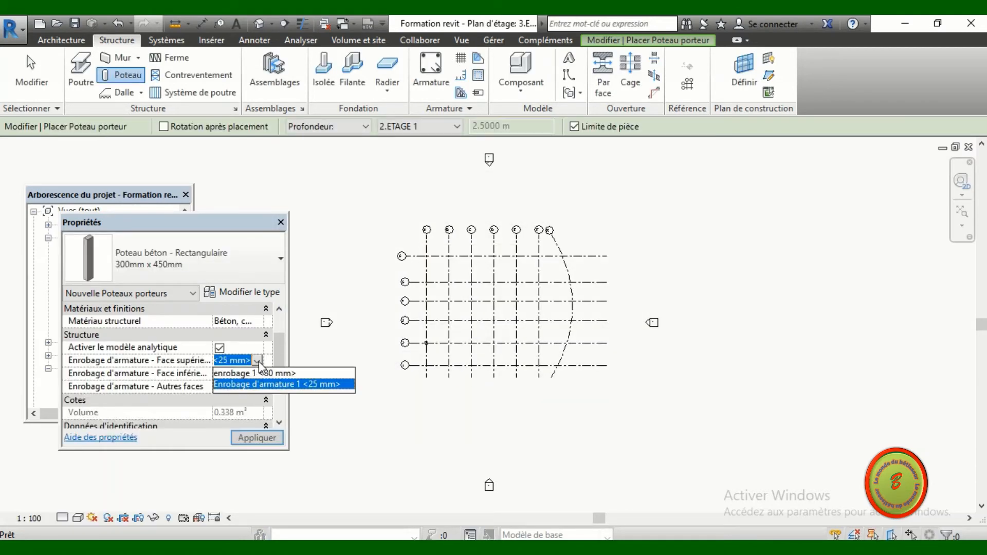
{"action": "left_click", "coordinate": [262, 373]}
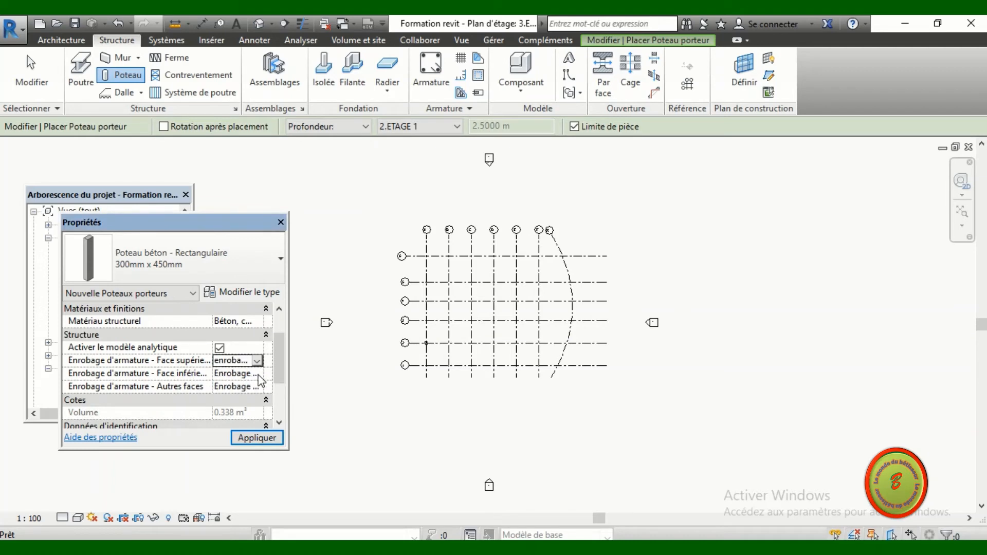
{"action": "left_click", "coordinate": [260, 376]}
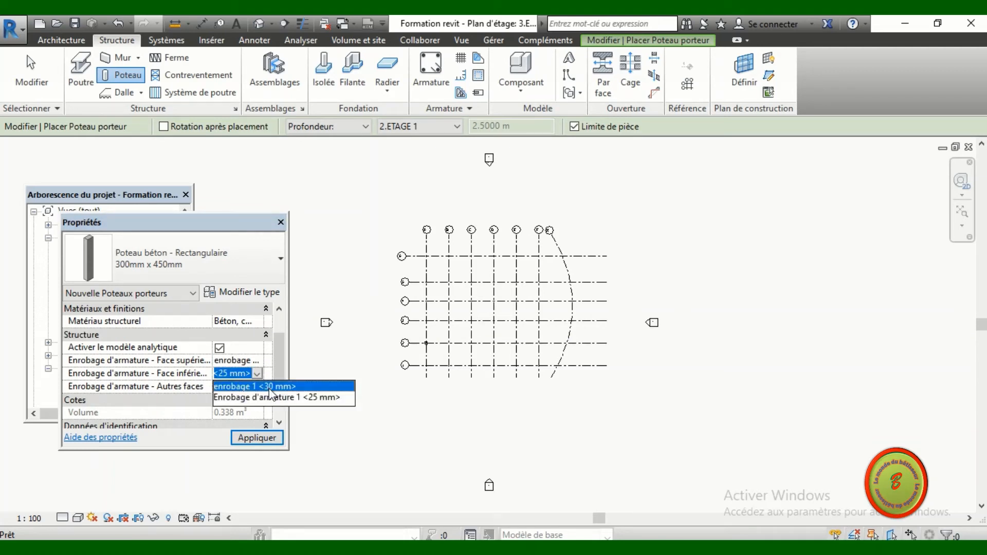
{"action": "left_click", "coordinate": [270, 388]}
{"action": "left_click", "coordinate": [257, 387]}
{"action": "left_click", "coordinate": [272, 408]}
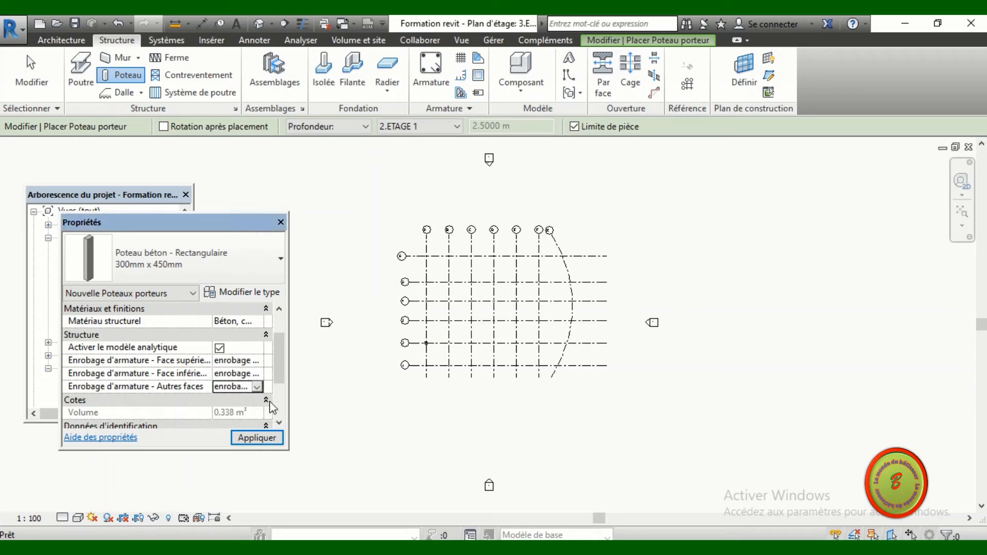
Check the new column's Image and Commentaires identification fields, leave them empty, and apply the column properties.
{"action": "left_click_drag", "start_coordinate": [280, 372], "coordinate": [279, 401]}
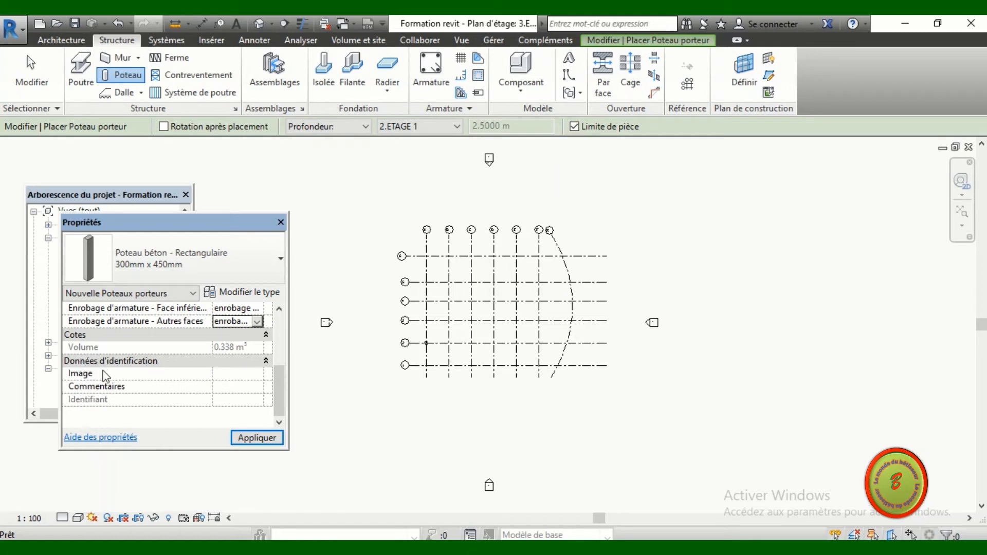
{"action": "left_click", "coordinate": [257, 377]}
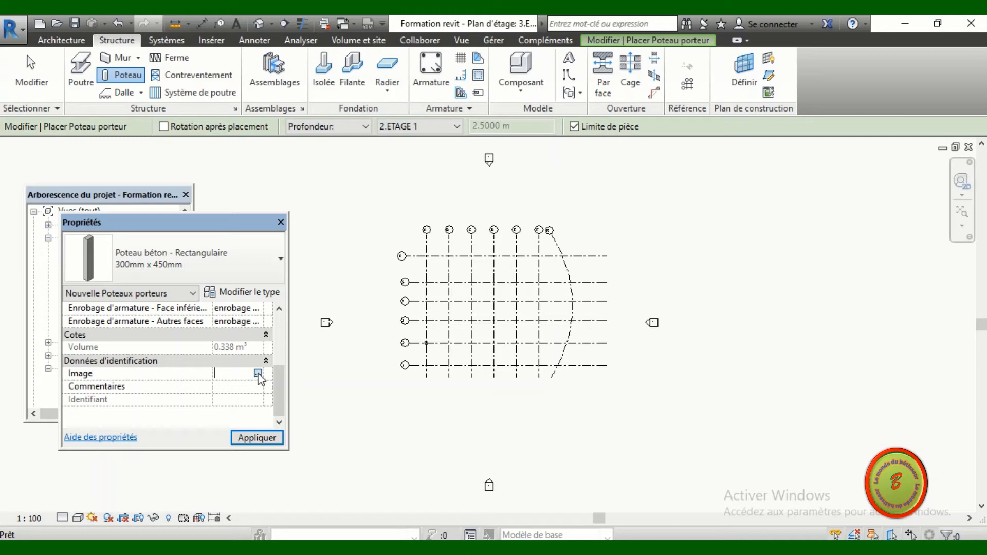
{"action": "left_click", "coordinate": [258, 374]}
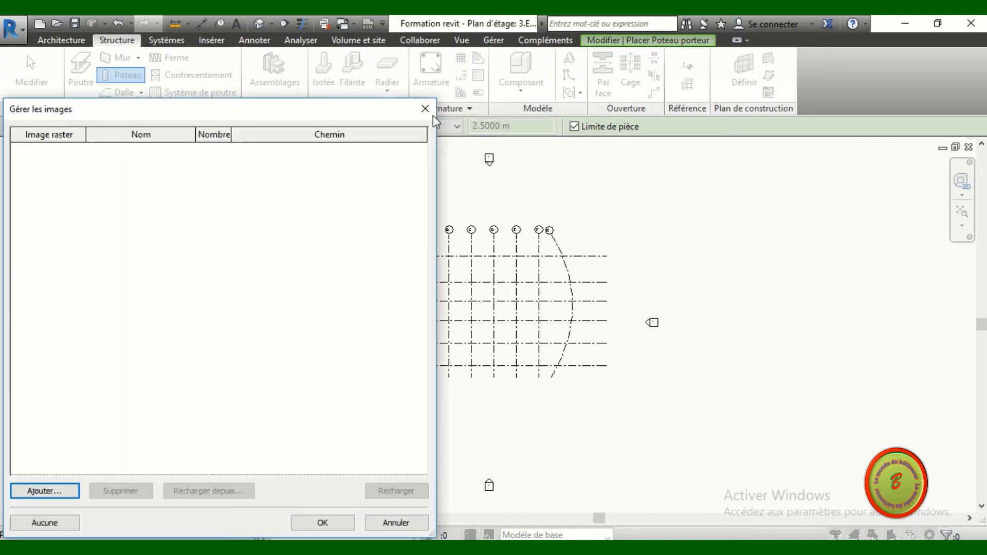
{"action": "left_click", "coordinate": [425, 109]}
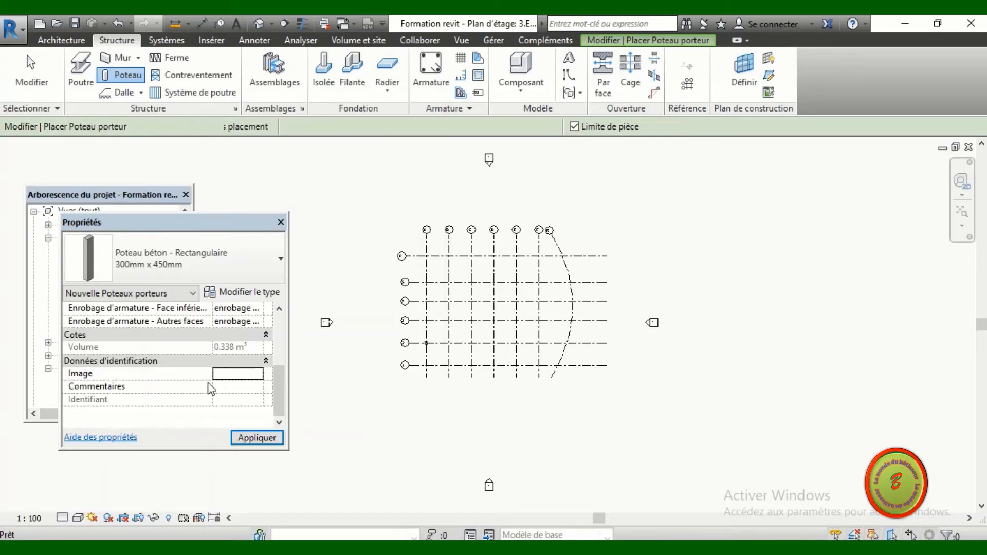
{"action": "left_click", "coordinate": [257, 388]}
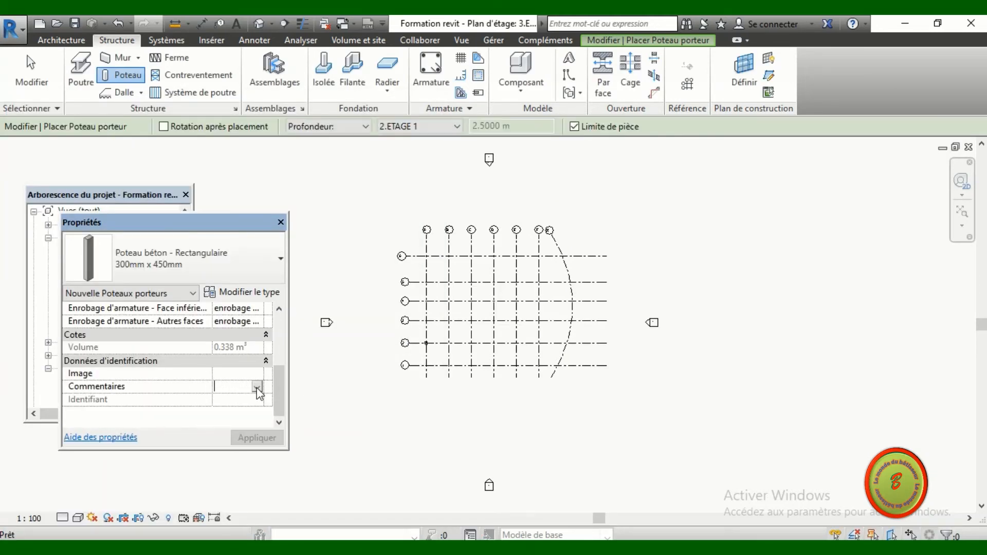
{"action": "left_click", "coordinate": [257, 387]}
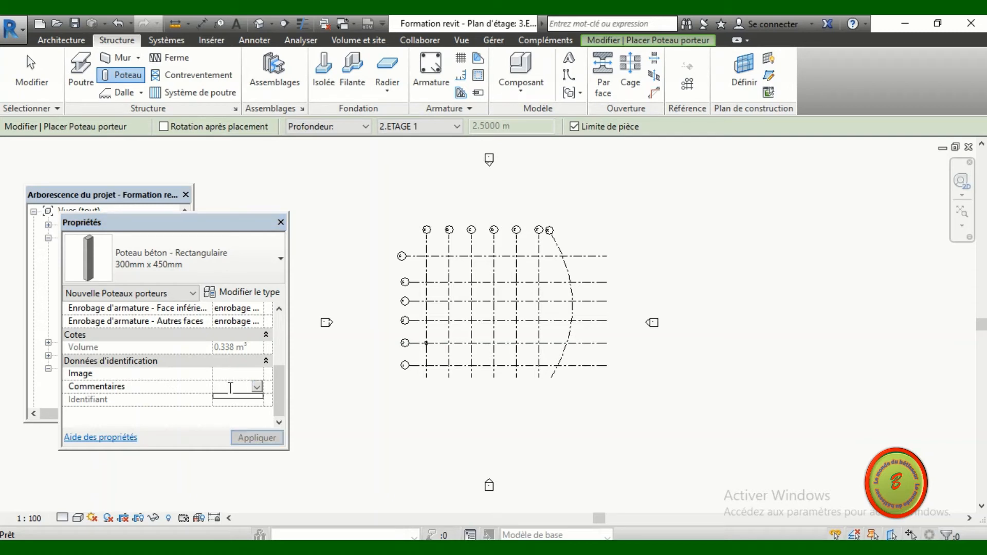
{"action": "left_click", "coordinate": [262, 378]}
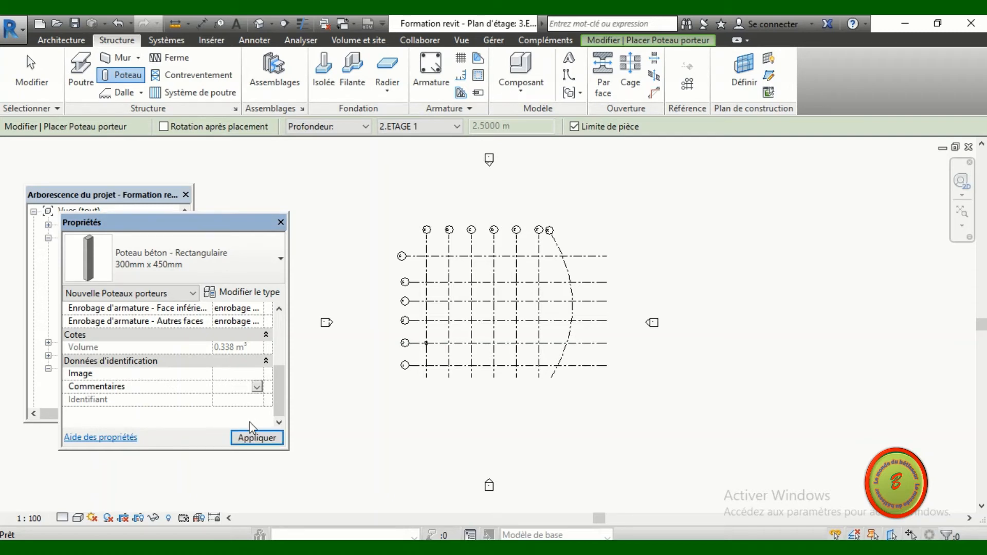
{"action": "left_click", "coordinate": [250, 439]}
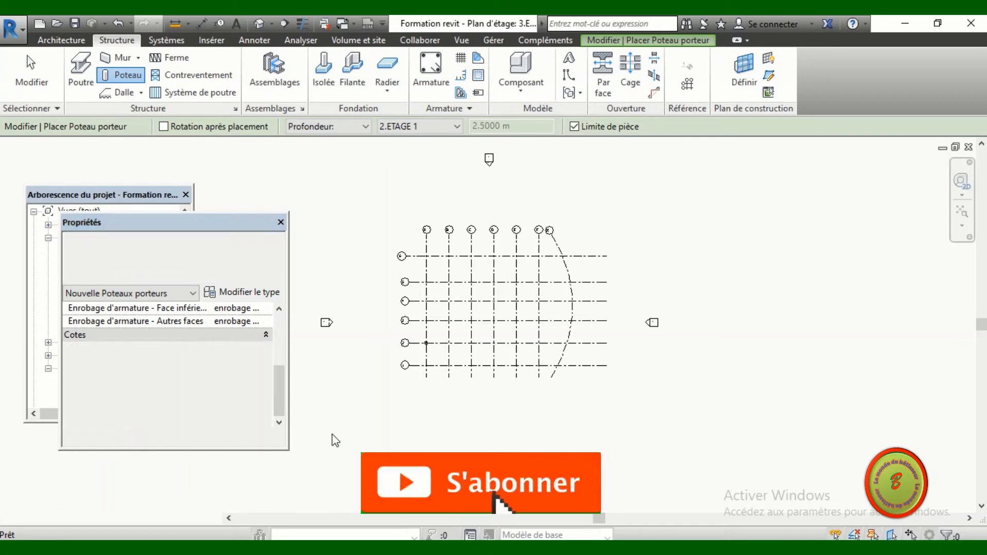
Set the column placement to Hauteur with 4.Etage 3 as the upper level.
{"action": "left_click", "coordinate": [109, 193]}
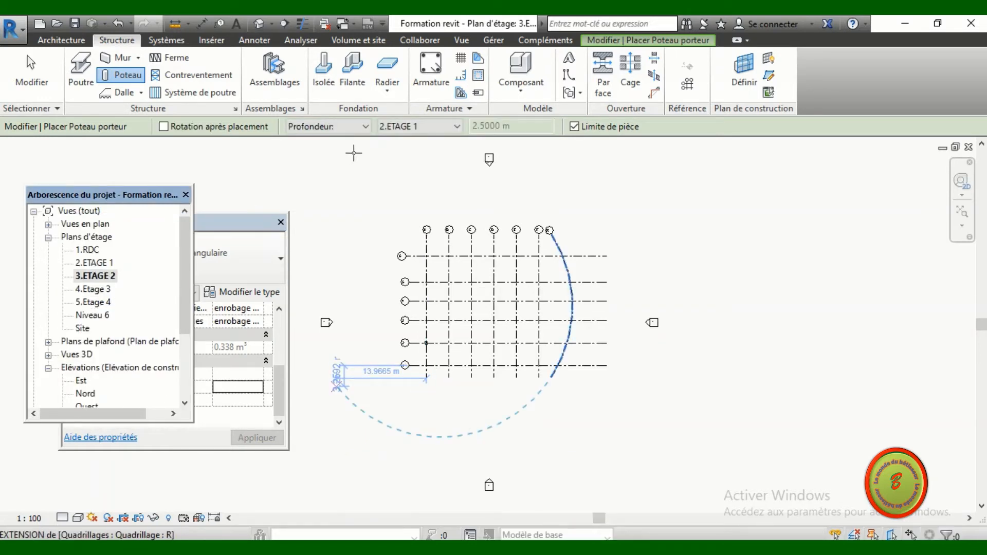
{"action": "left_click", "coordinate": [365, 126]}
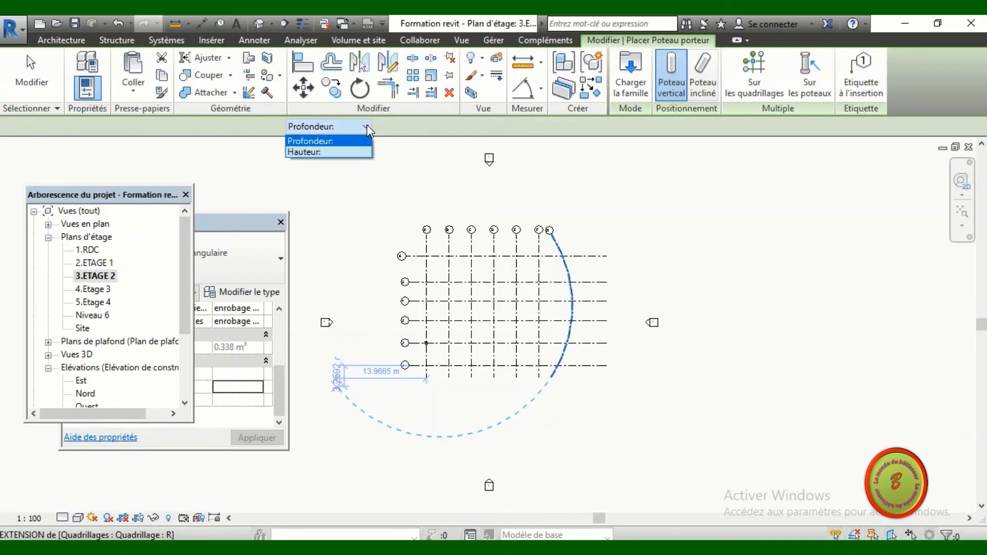
{"action": "left_click", "coordinate": [345, 153]}
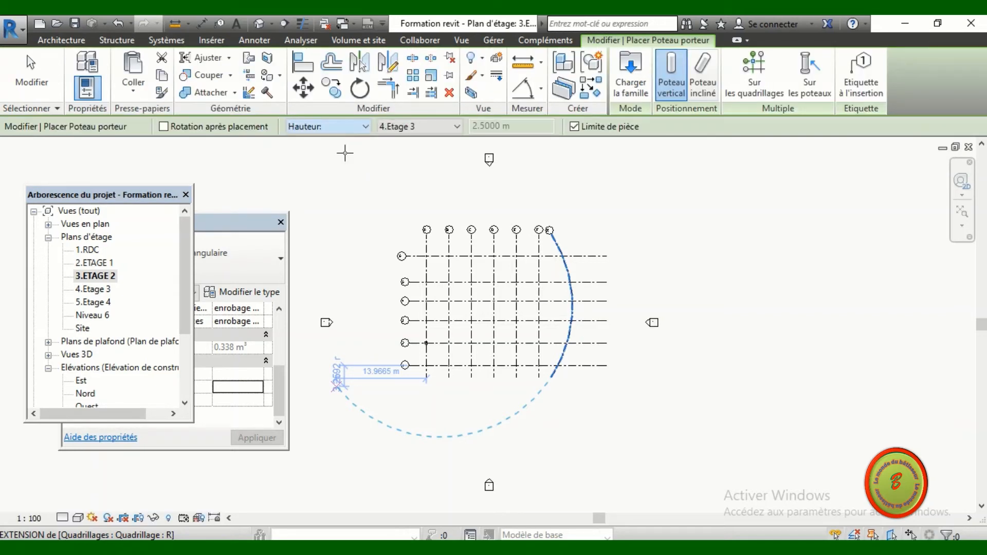
{"action": "left_click", "coordinate": [457, 126]}
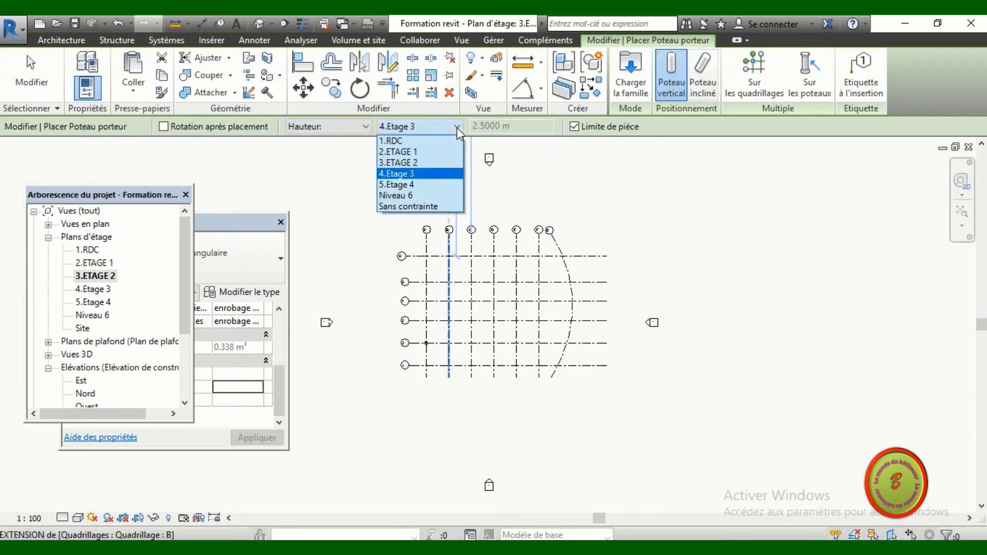
{"action": "left_click", "coordinate": [431, 174]}
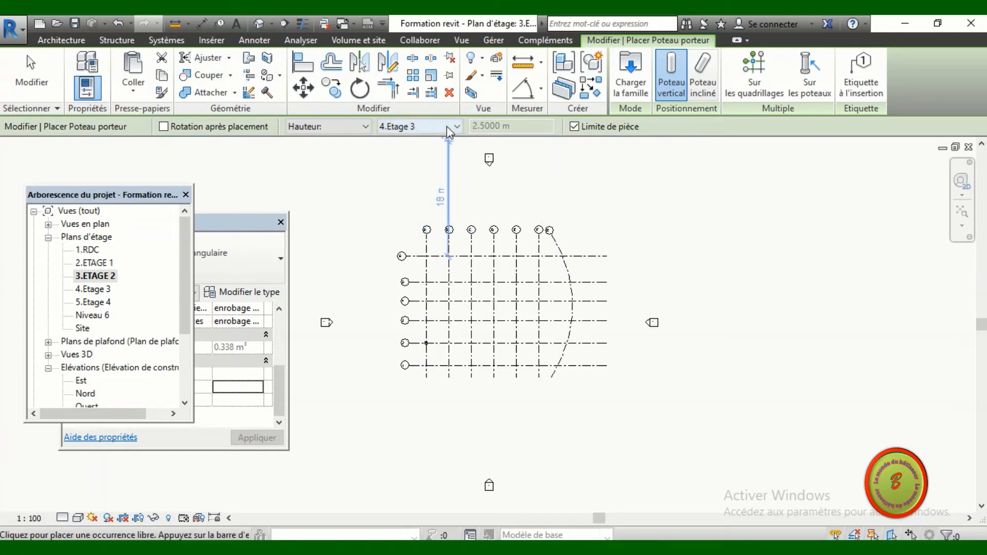
{"action": "scroll", "coordinate": [447, 319], "scroll_direction": "up", "scroll_amount": 5}
{"action": "scroll", "coordinate": [446, 323], "scroll_direction": "up", "scroll_amount": 1}
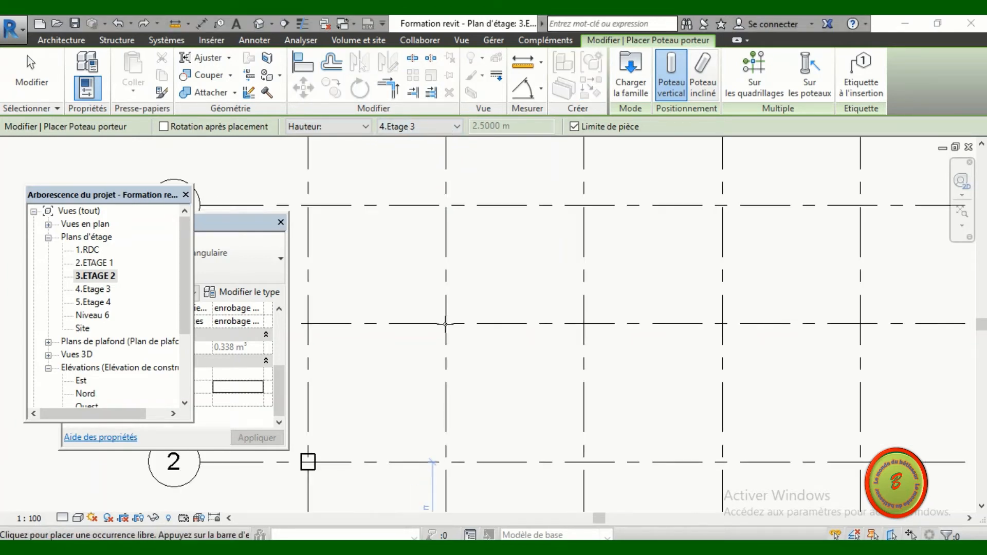
Enable rotation after placement and place a column at the intersection of grids B and 2, rotated to 90°.
{"action": "left_click", "coordinate": [163, 126]}
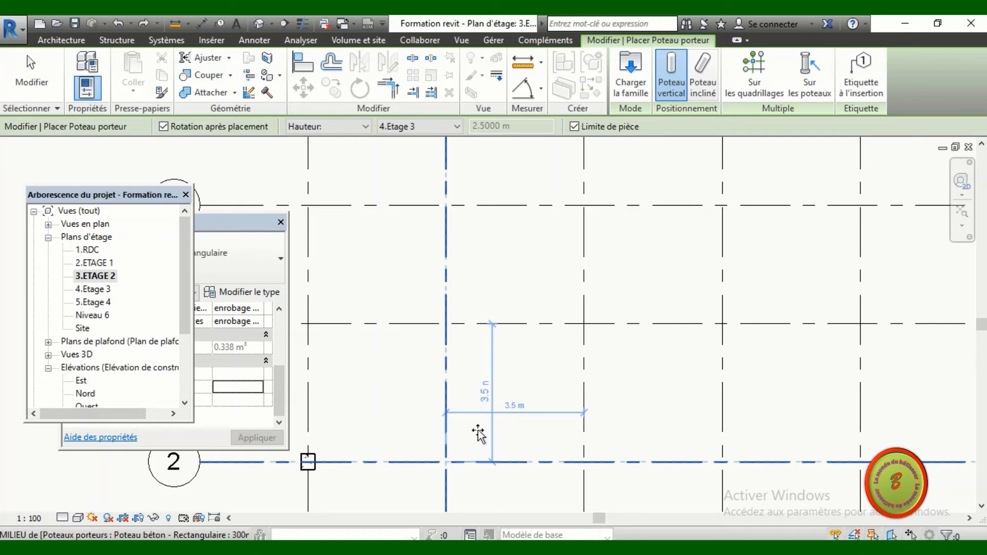
{"action": "left_click", "coordinate": [447, 461]}
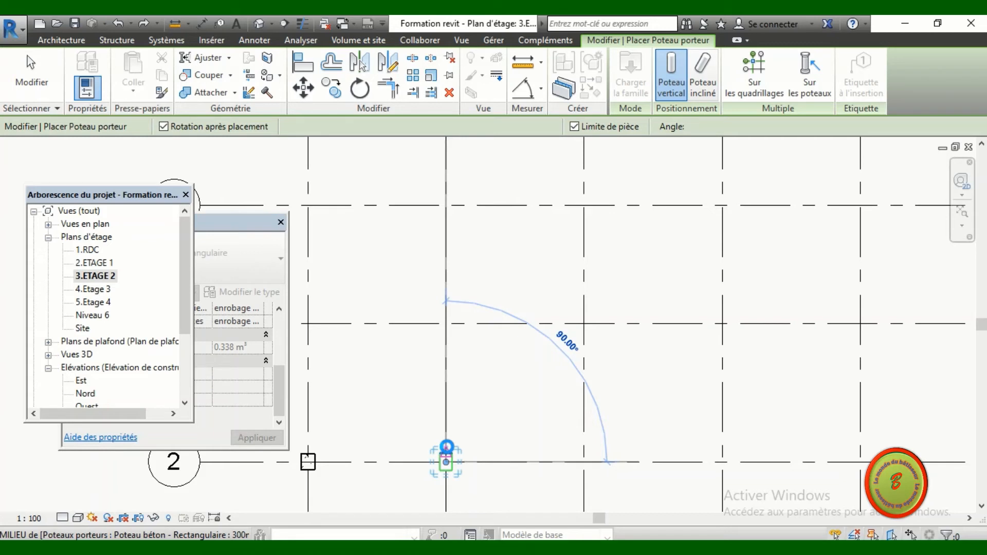
{"action": "left_click", "coordinate": [447, 446]}
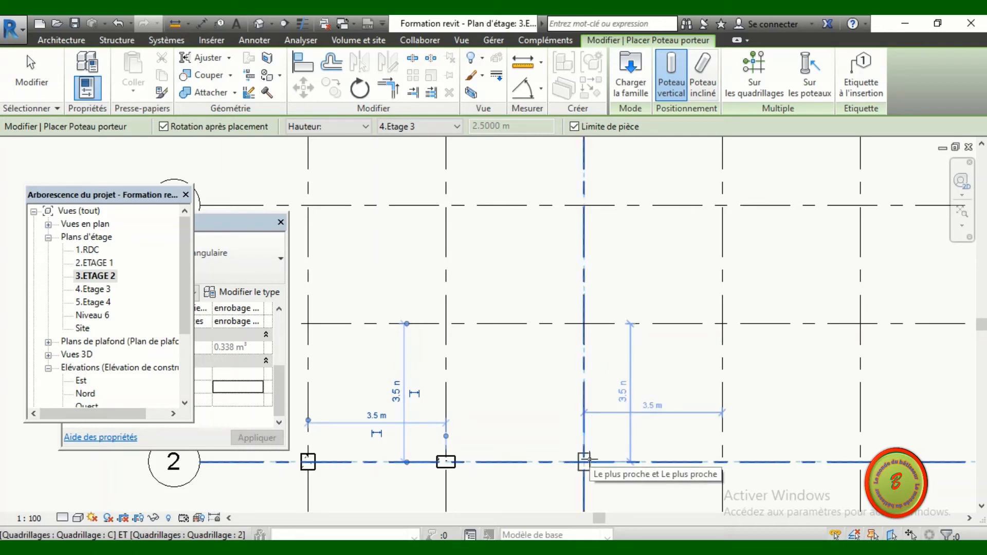
Place a column at the intersection of grids C and 2 and rotate it to 90°.
{"action": "left_click", "coordinate": [589, 460]}
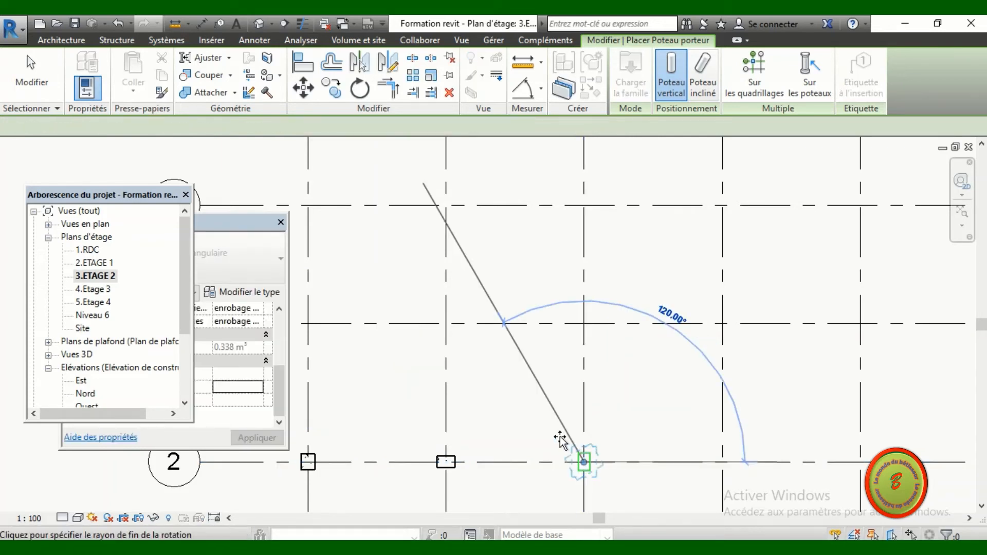
{"action": "left_click", "coordinate": [546, 461]}
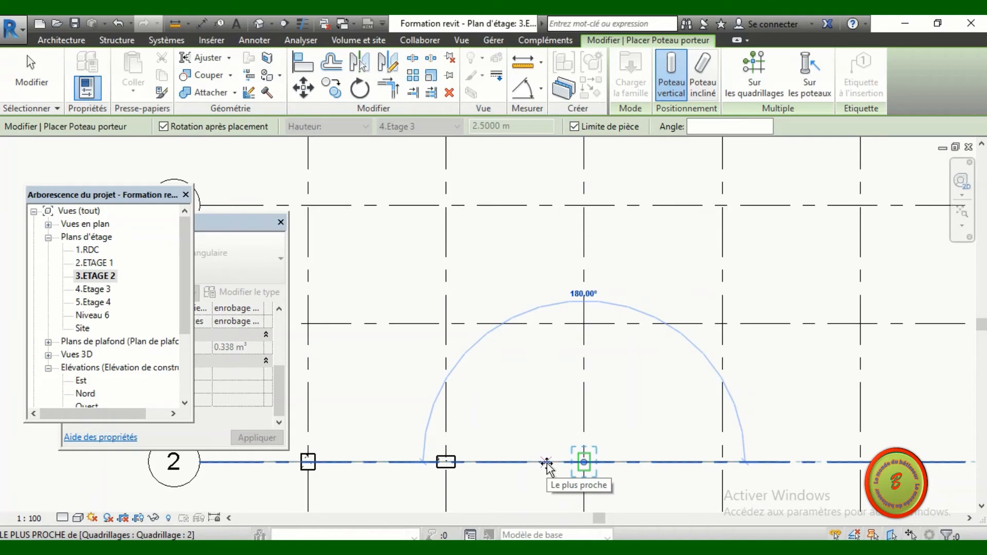
{"action": "left_click", "coordinate": [585, 458]}
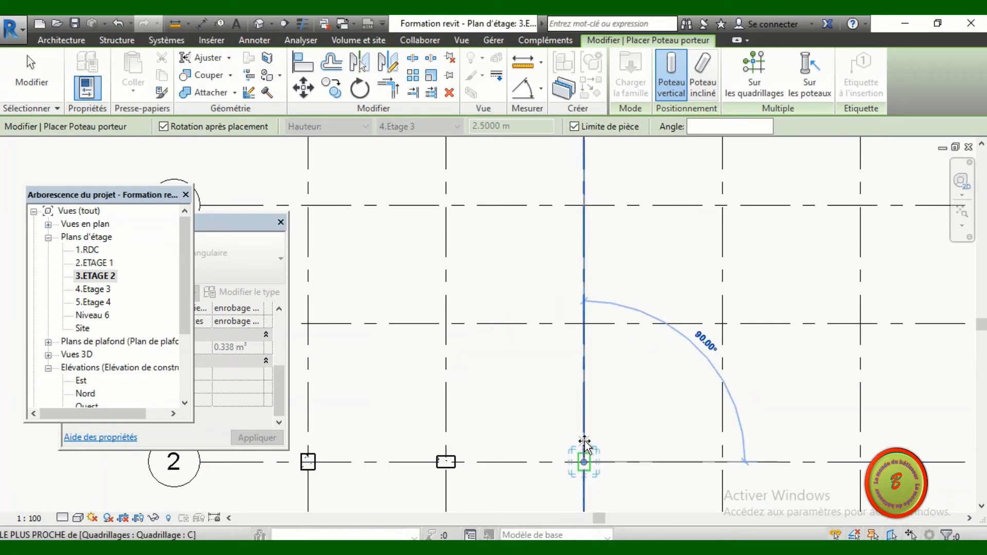
{"action": "left_click", "coordinate": [586, 448]}
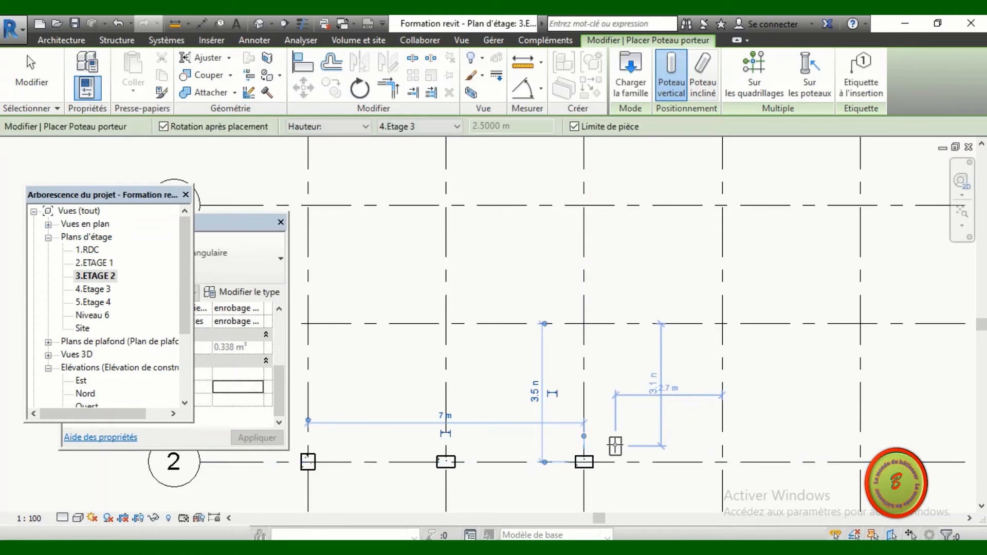
Disable rotation after placement and place columns at D-2 and D-3, turning each 90° before placing it.
{"action": "left_click", "coordinate": [164, 126]}
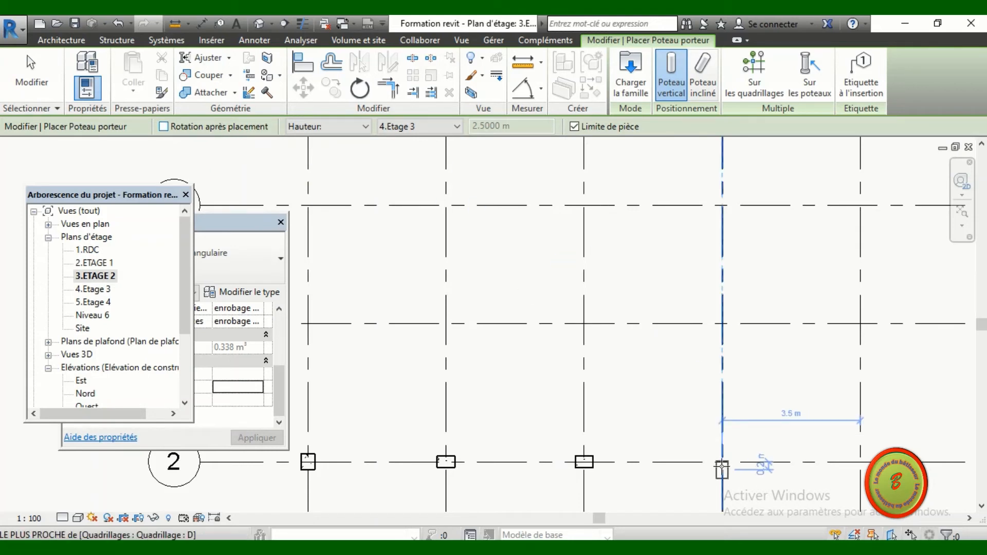
{"action": "key", "text": "space"}
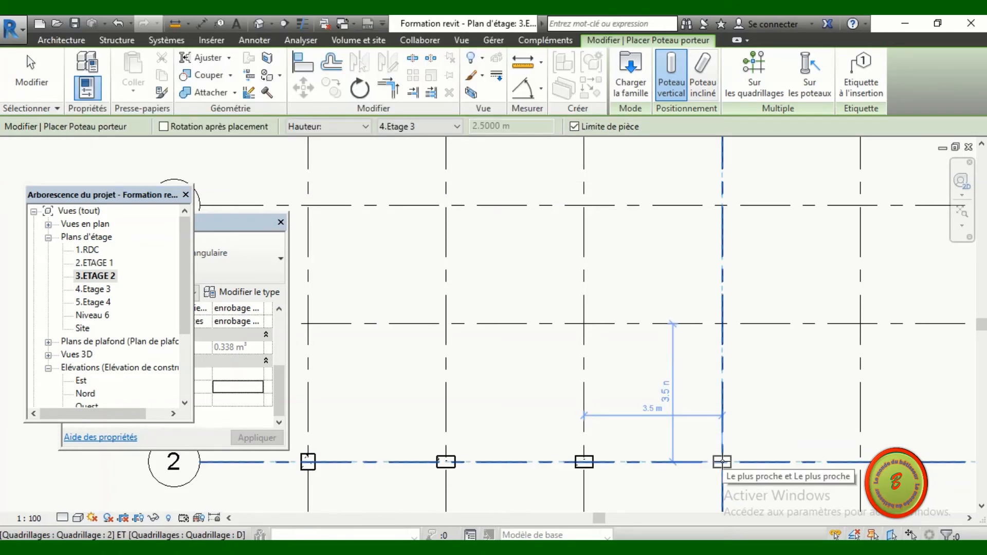
{"action": "left_click", "coordinate": [722, 462]}
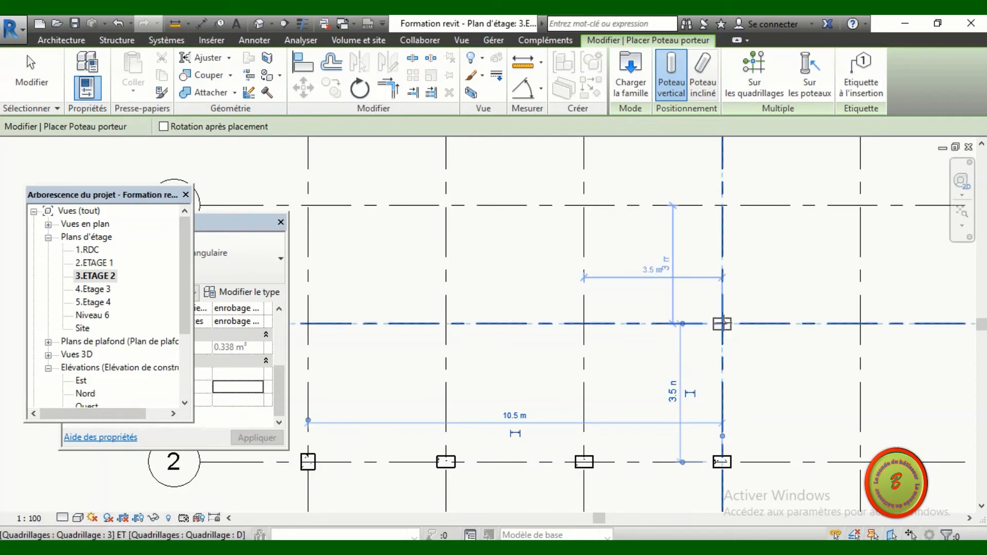
{"action": "key", "text": "space"}
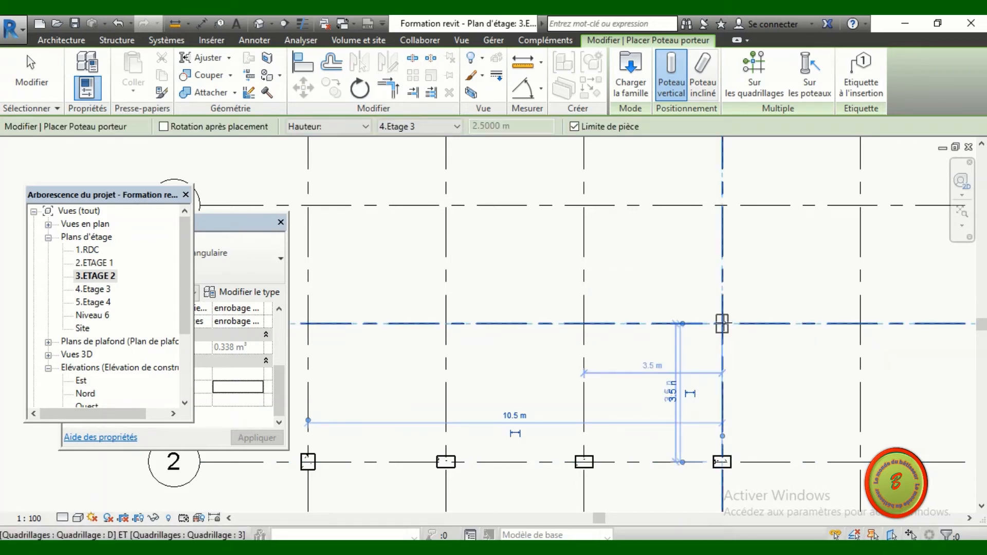
{"action": "left_click", "coordinate": [723, 324]}
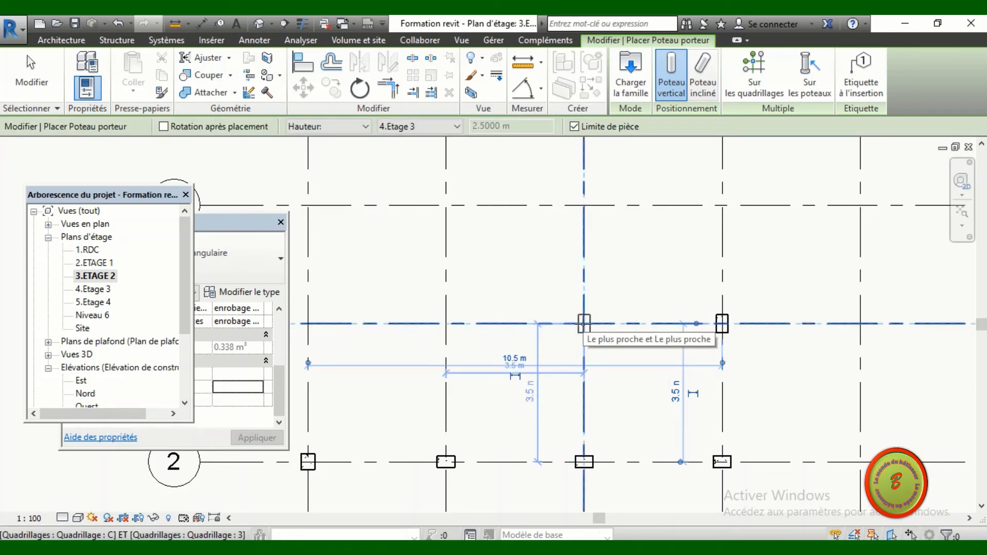
Place a column at C-3 with its long side along grid 3 and end column placement.
{"action": "left_click", "coordinate": [584, 324]}
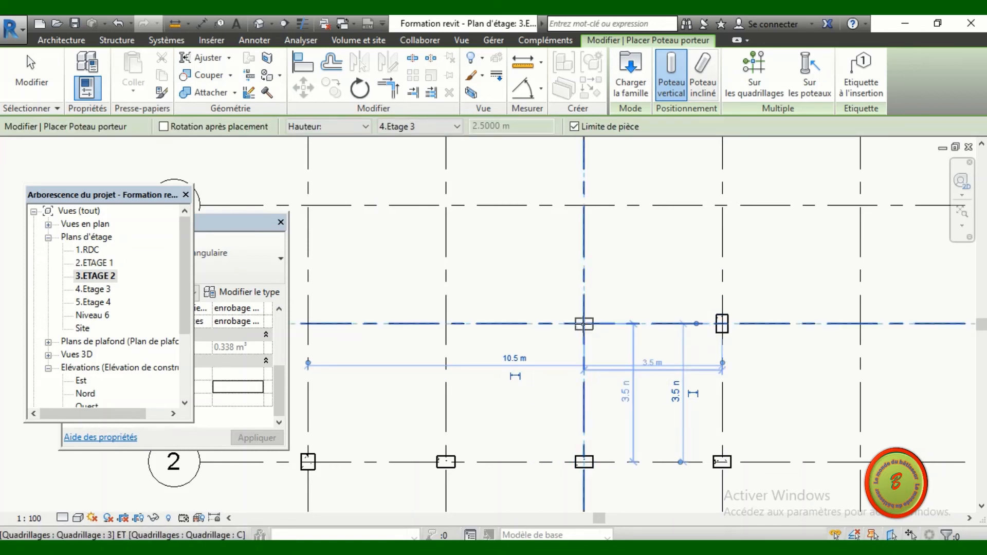
{"action": "right_click", "coordinate": [516, 347]}
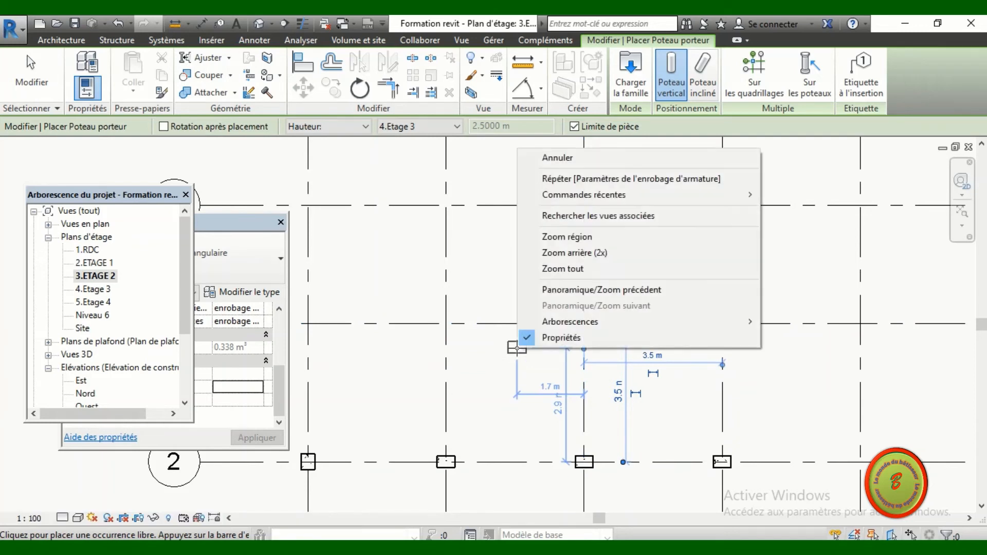
{"action": "left_click", "coordinate": [565, 158]}
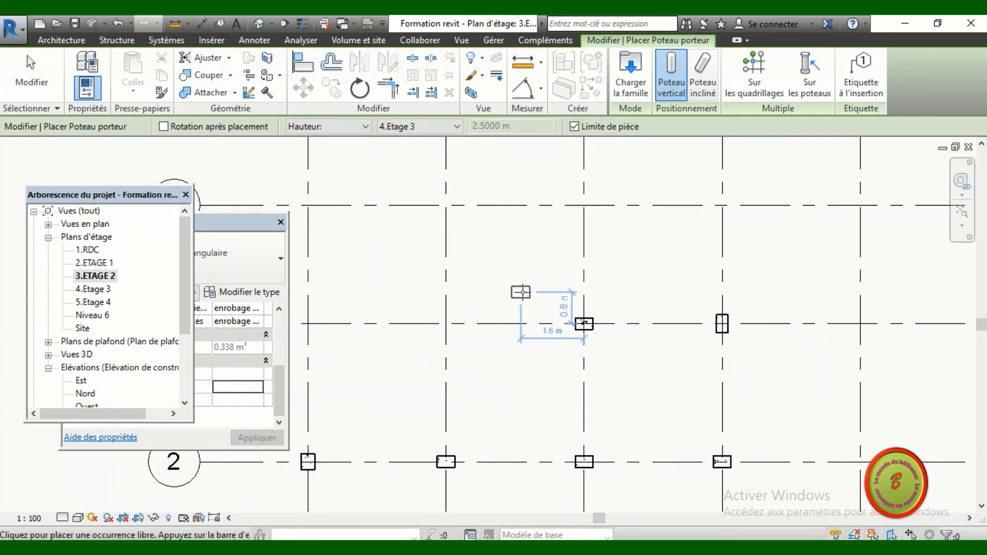
{"action": "right_click", "coordinate": [523, 292]}
{"action": "left_click", "coordinate": [553, 293]}
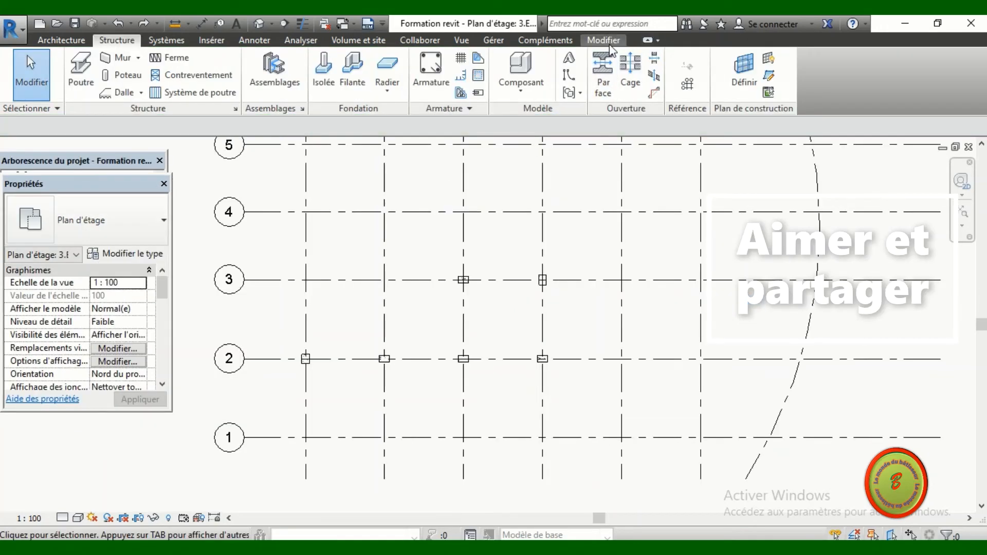
Rotate the placed column at D-2 in 90° increments until its long side lies along grid 2, and deselect it.
{"action": "left_click", "coordinate": [611, 41]}
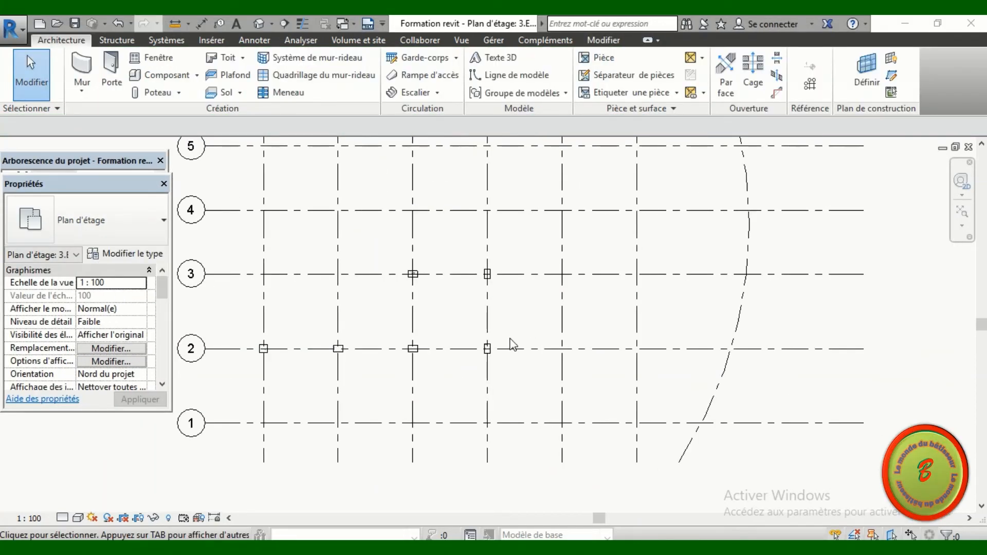
{"action": "scroll", "coordinate": [513, 344], "scroll_direction": "up", "scroll_amount": 1}
{"action": "scroll", "coordinate": [513, 344], "scroll_direction": "up", "scroll_amount": 2}
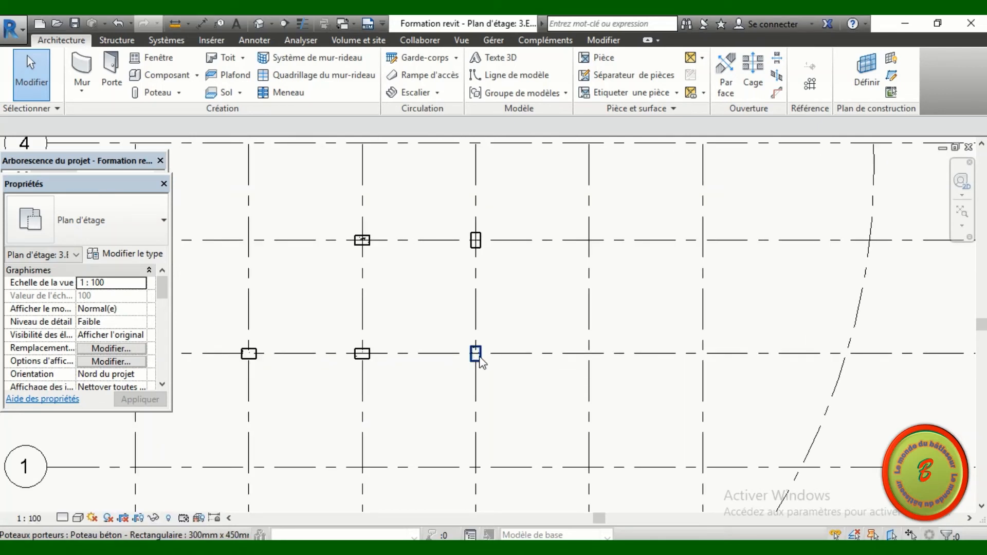
{"action": "left_click", "coordinate": [475, 354]}
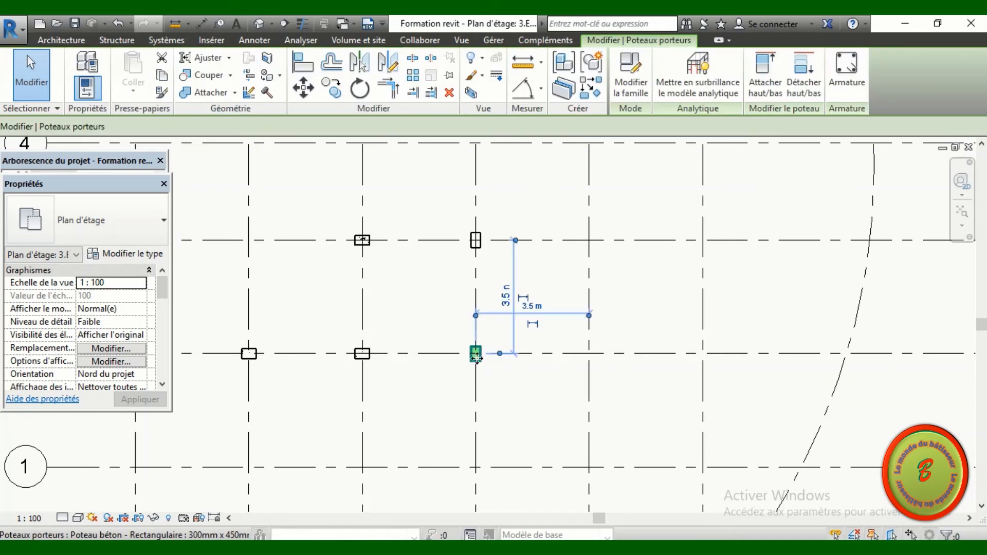
{"action": "scroll", "coordinate": [478, 362], "scroll_direction": "up", "scroll_amount": 3}
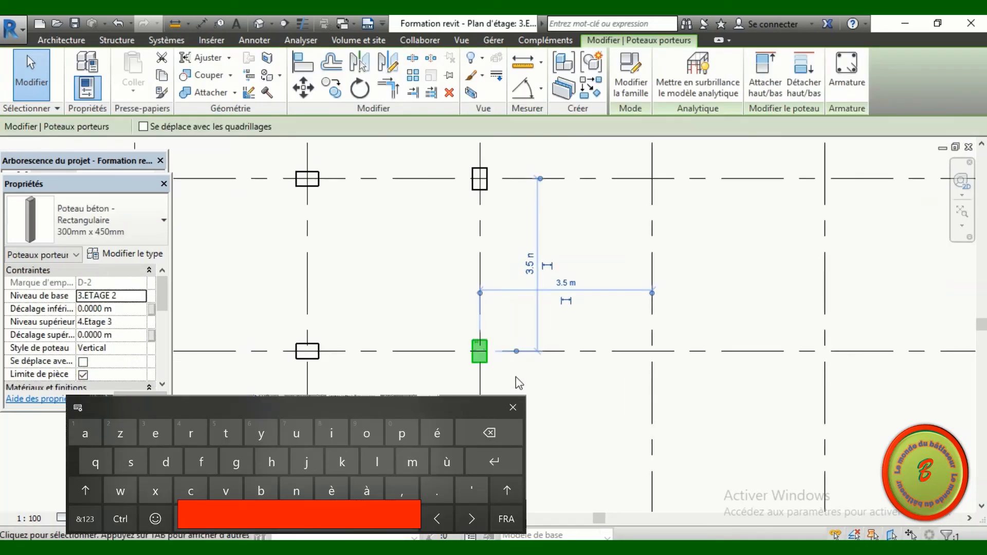
{"action": "key", "text": "space"}
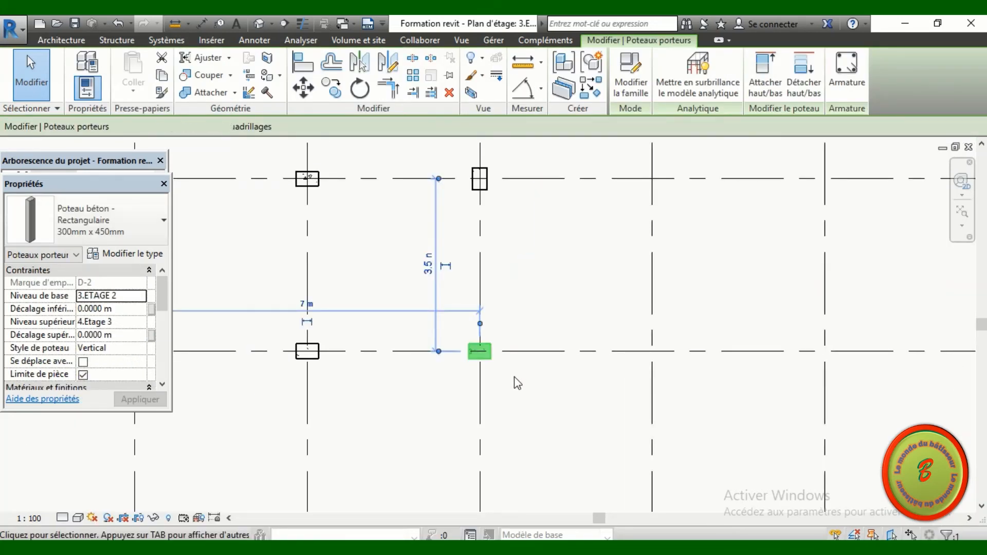
{"action": "key", "text": "space"}
{"action": "key", "text": "space"}
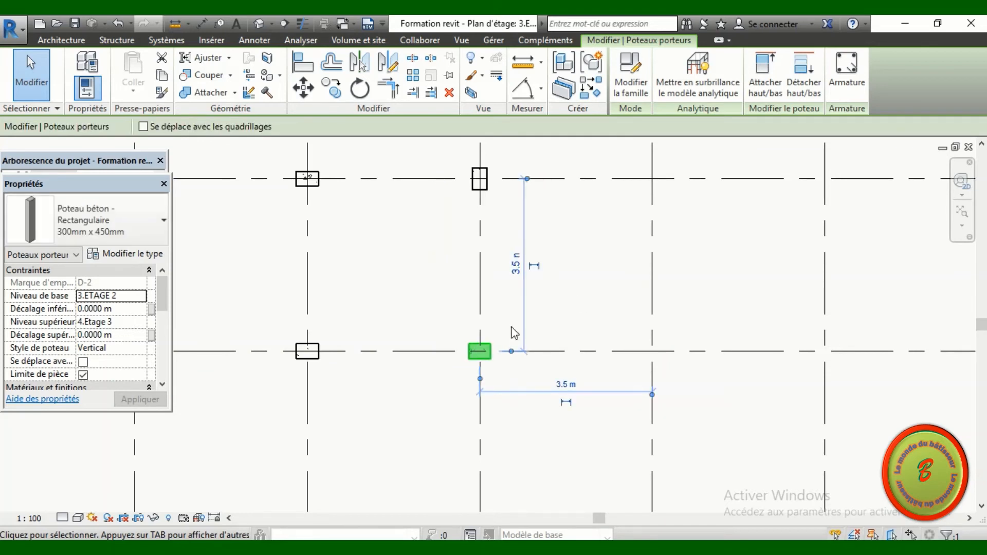
{"action": "left_click", "coordinate": [581, 297]}
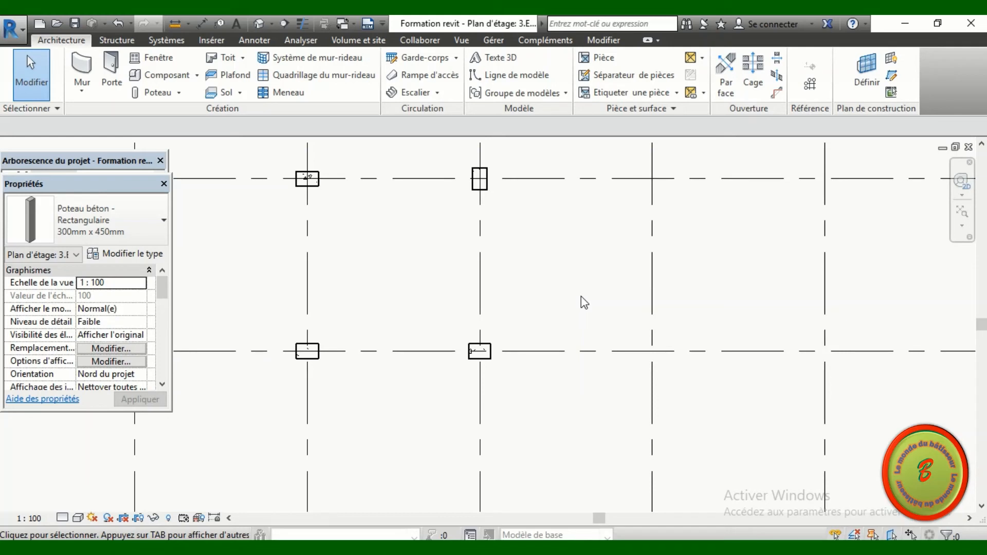
Select the four columns at C-2, D-2, C-3 and D-3, filter out the Quadrillages category, and rotate them together in 90° increments.
{"action": "left_click_drag", "start_coordinate": [533, 157], "coordinate": [254, 420]}
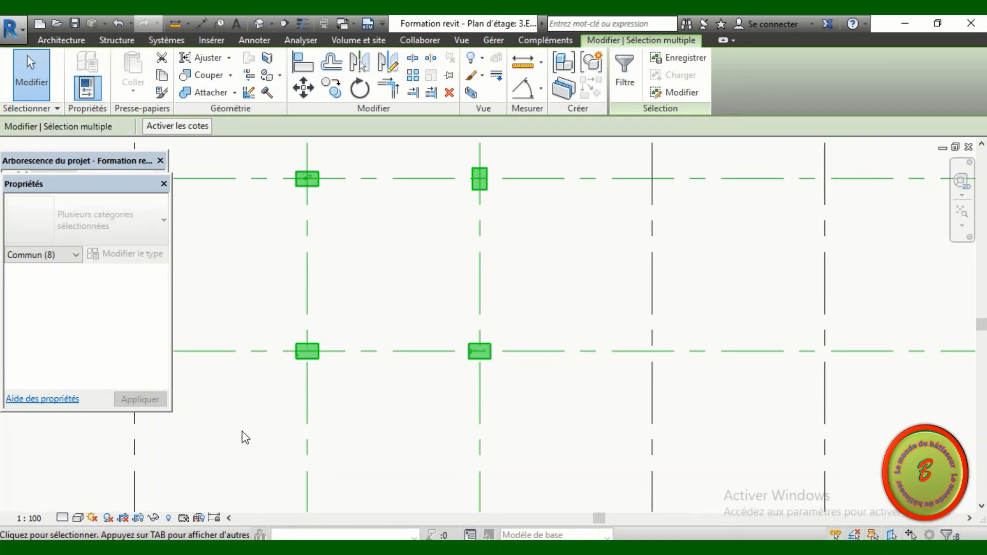
{"action": "left_click", "coordinate": [623, 72]}
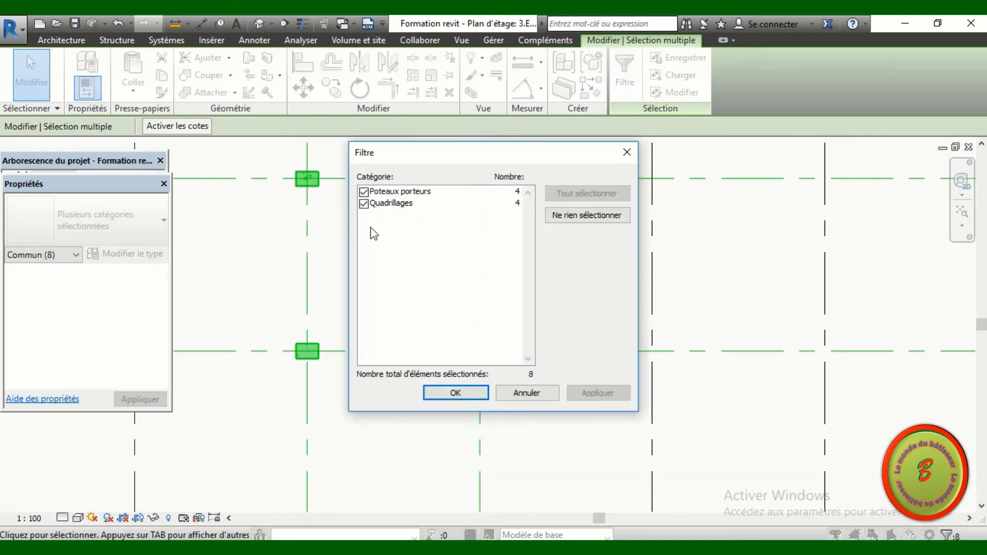
{"action": "left_click", "coordinate": [364, 204]}
{"action": "left_click", "coordinate": [456, 393]}
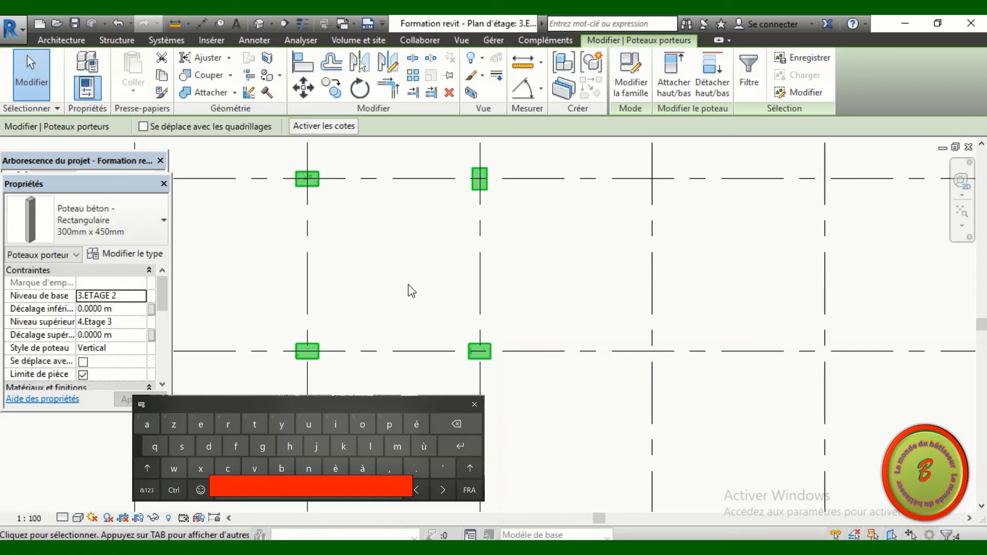
{"action": "key", "text": "space"}
{"action": "key", "text": "space"}
{"action": "key", "text": "space"}
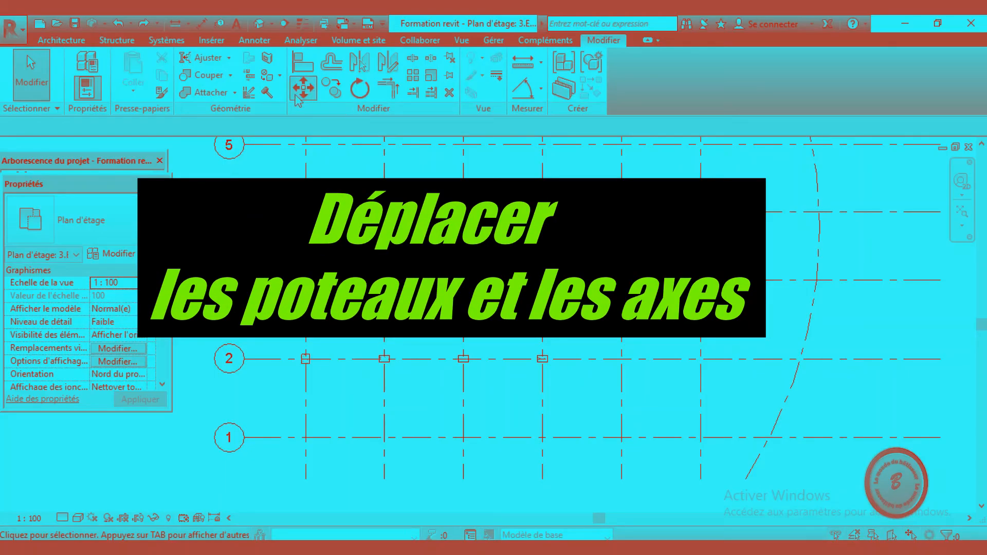
Move grid line 2 with its columns vertically about 1.7 m towards grid 3.
{"action": "left_click", "coordinate": [310, 95]}
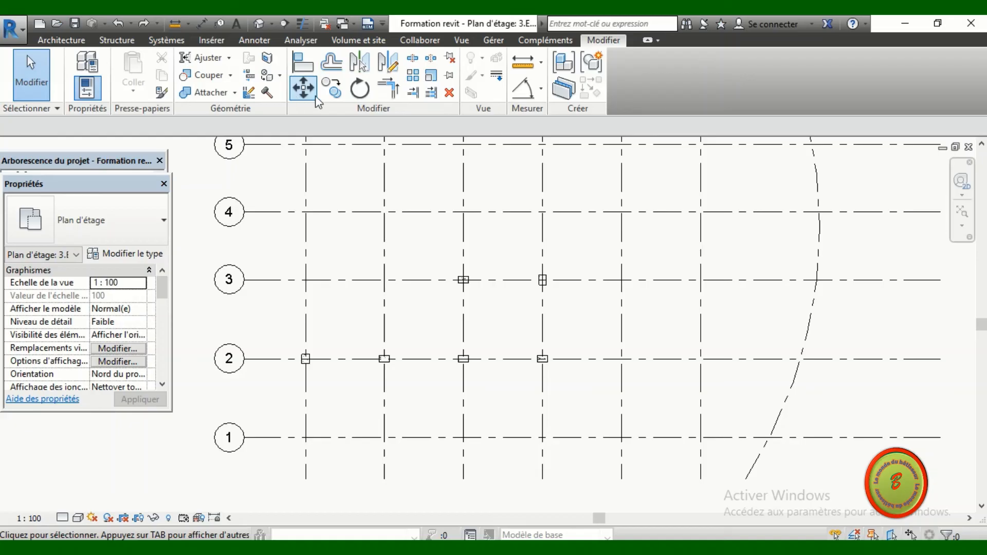
{"action": "left_click", "coordinate": [771, 363]}
{"action": "key", "text": "Return"}
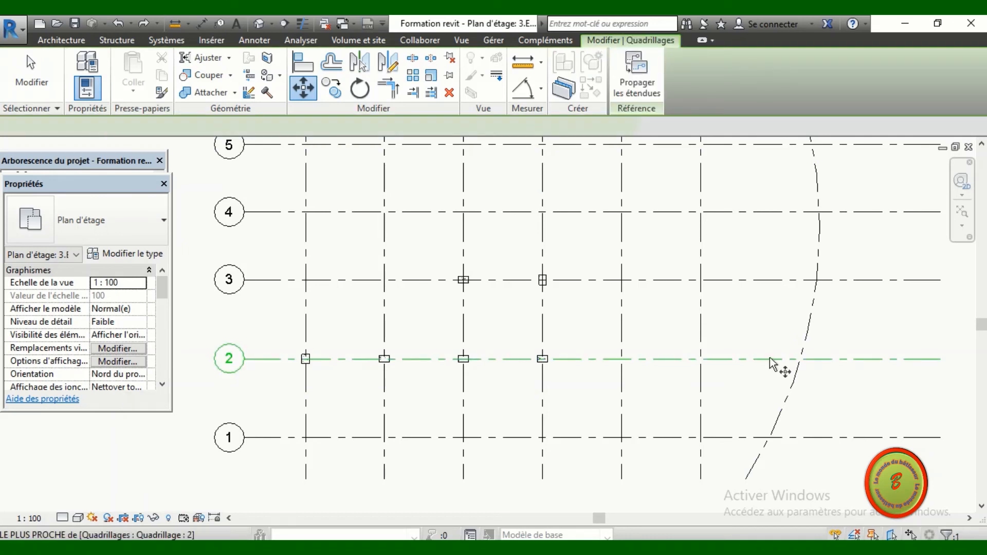
{"action": "left_click", "coordinate": [768, 360]}
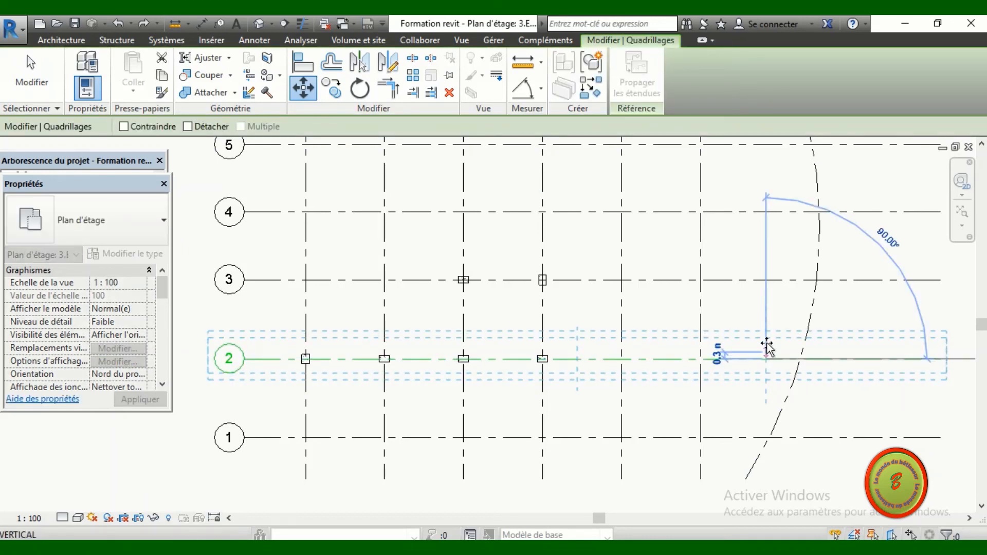
{"action": "left_click", "coordinate": [767, 322]}
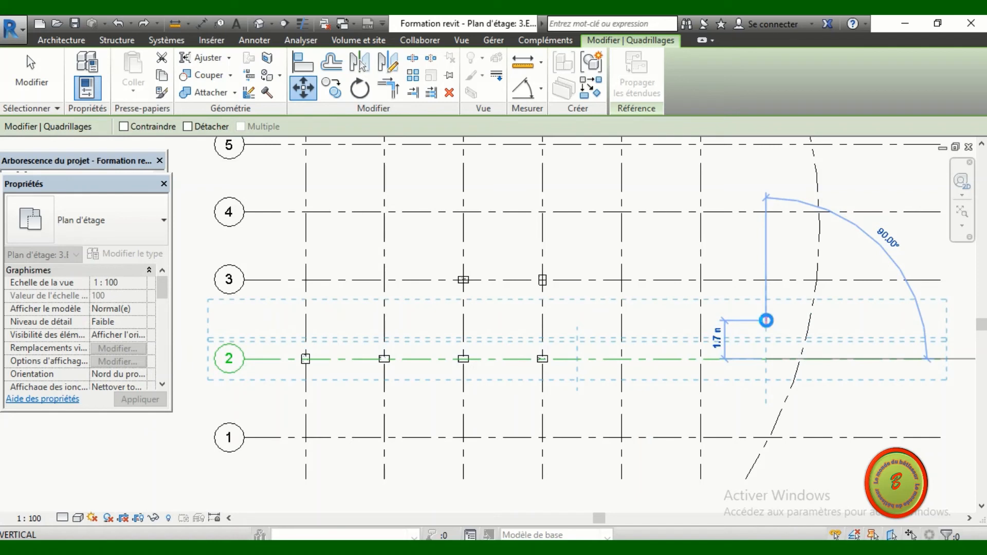
{"action": "left_click", "coordinate": [767, 321]}
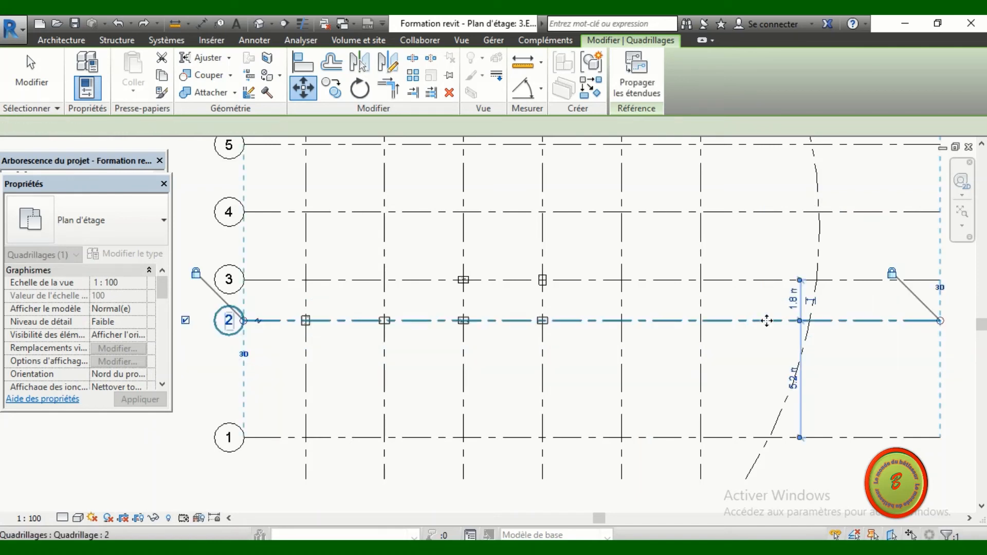
{"action": "left_click", "coordinate": [760, 340]}
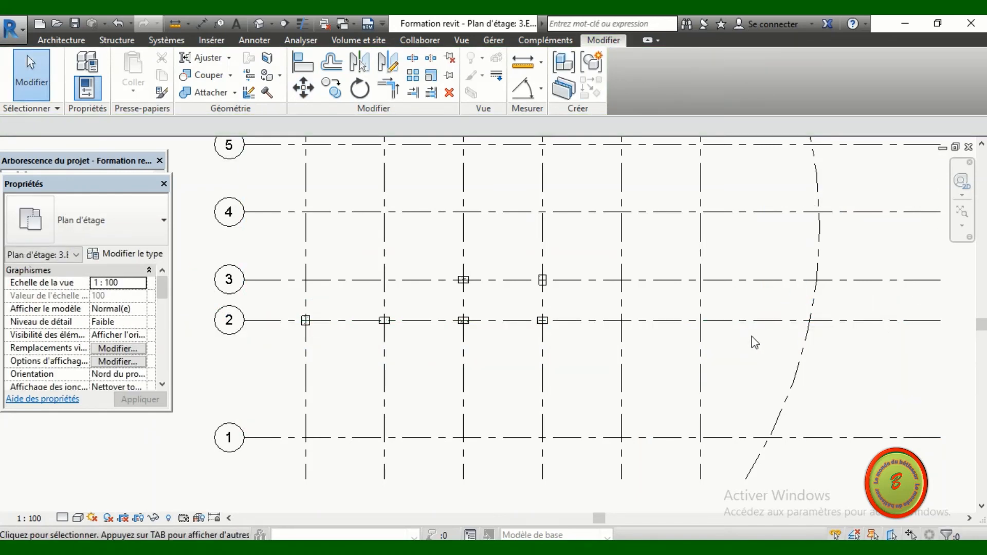
Select grid line 2 to check its columns, and undo its last move towards grid 3.
{"action": "left_click", "coordinate": [747, 321]}
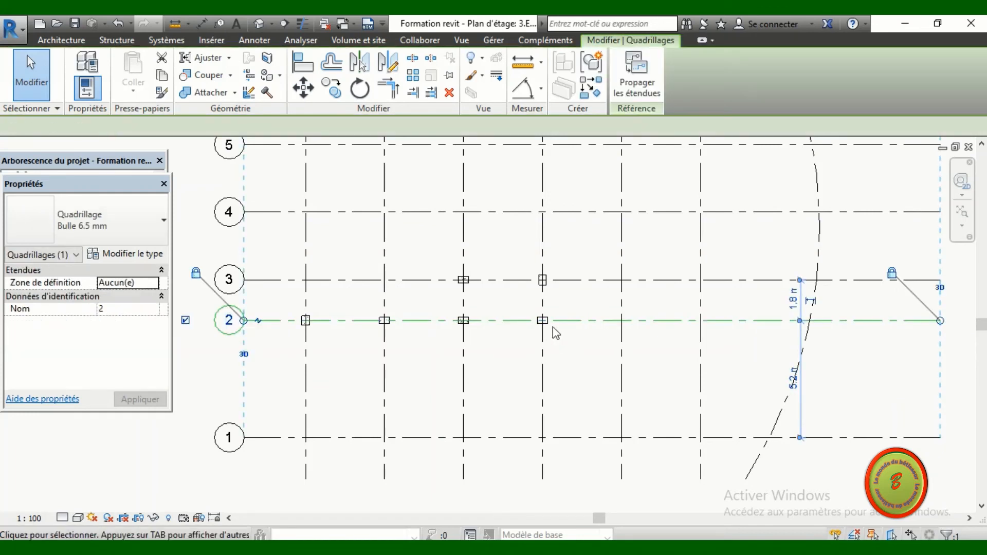
{"action": "scroll", "coordinate": [564, 309], "scroll_direction": "up", "scroll_amount": 3}
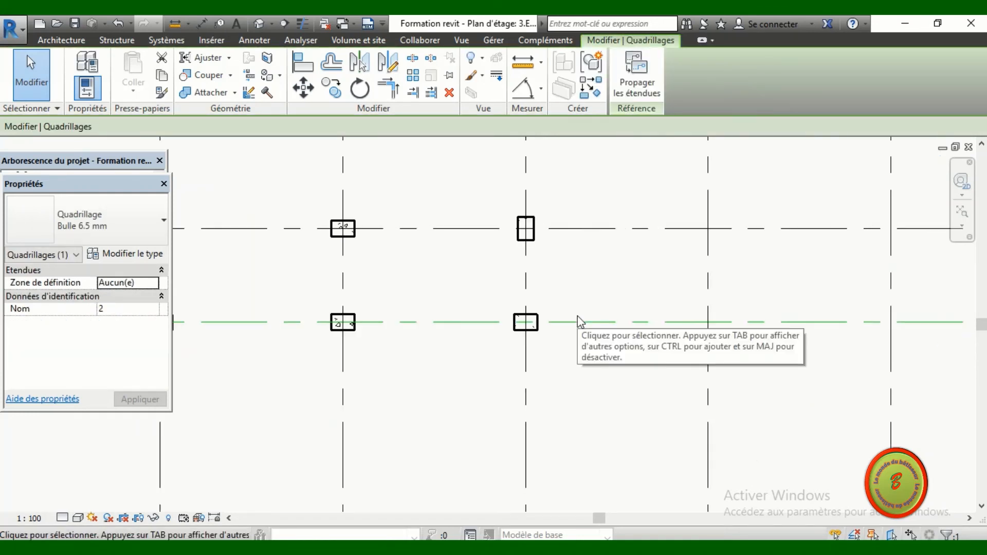
{"action": "scroll", "coordinate": [578, 357], "scroll_direction": "up", "scroll_amount": 1}
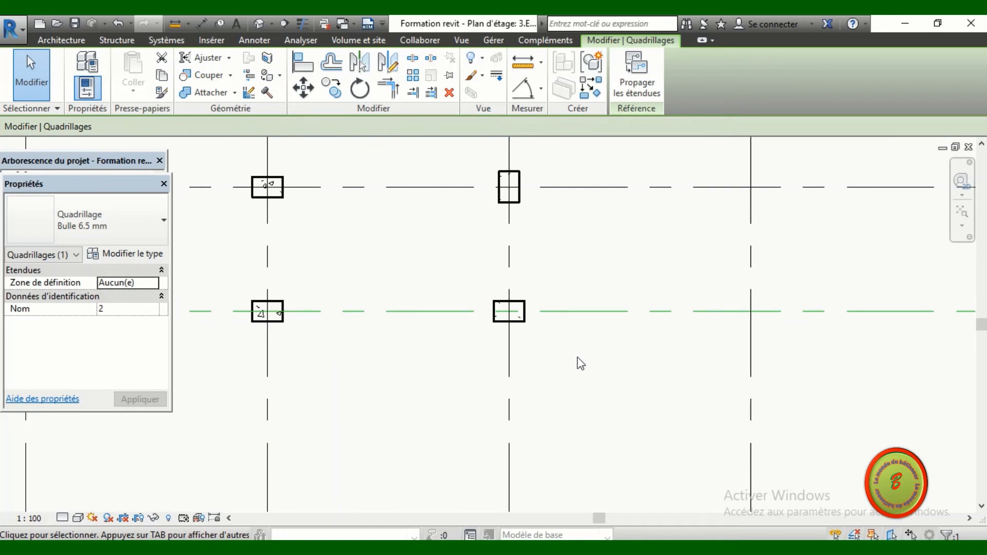
{"action": "scroll", "coordinate": [578, 357], "scroll_direction": "down", "scroll_amount": 4}
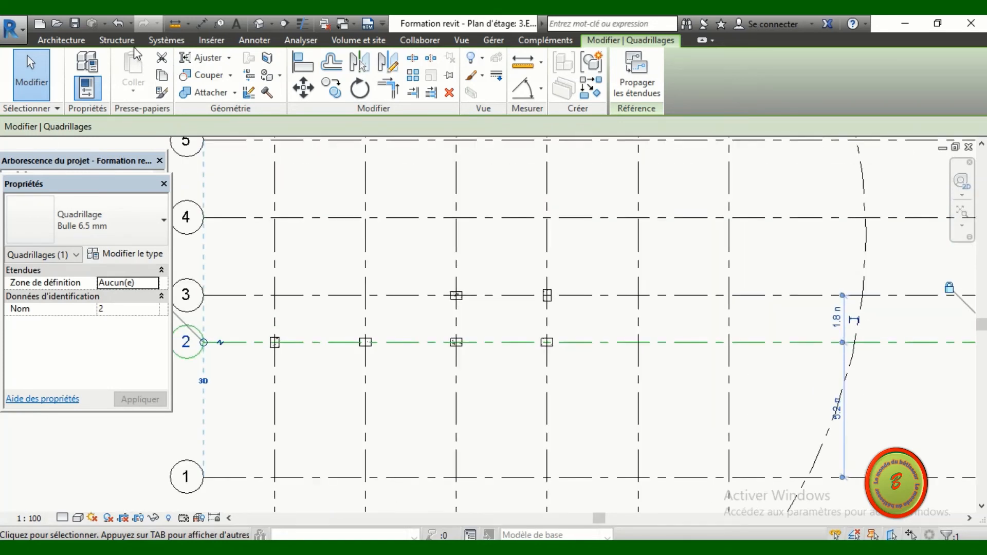
{"action": "left_click", "coordinate": [117, 25]}
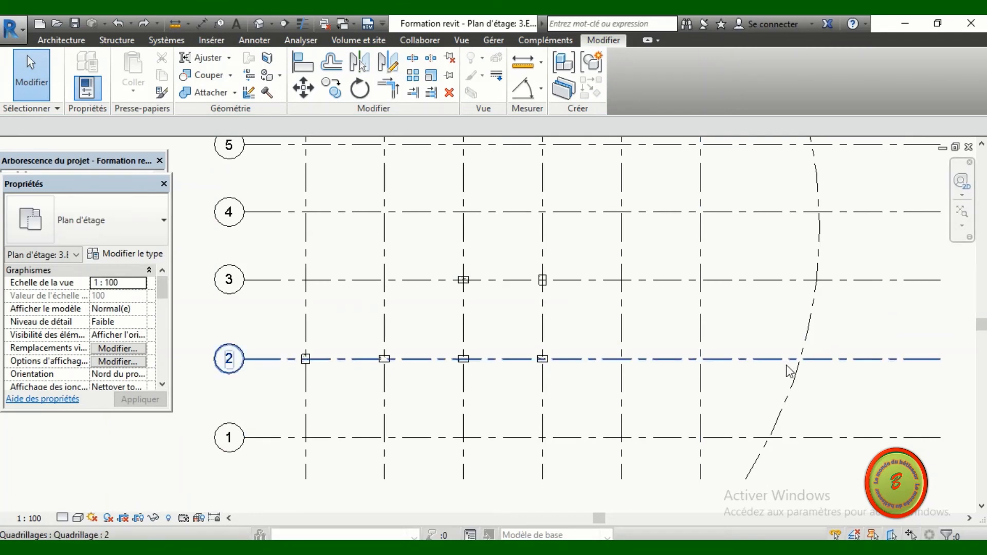
Select the six columns on grids 2 and 3, filter out Quadrillages, turn off "Se déplace avec les quadrillages" for them, and deselect.
{"action": "scroll", "coordinate": [735, 383], "scroll_direction": "down", "scroll_amount": 2}
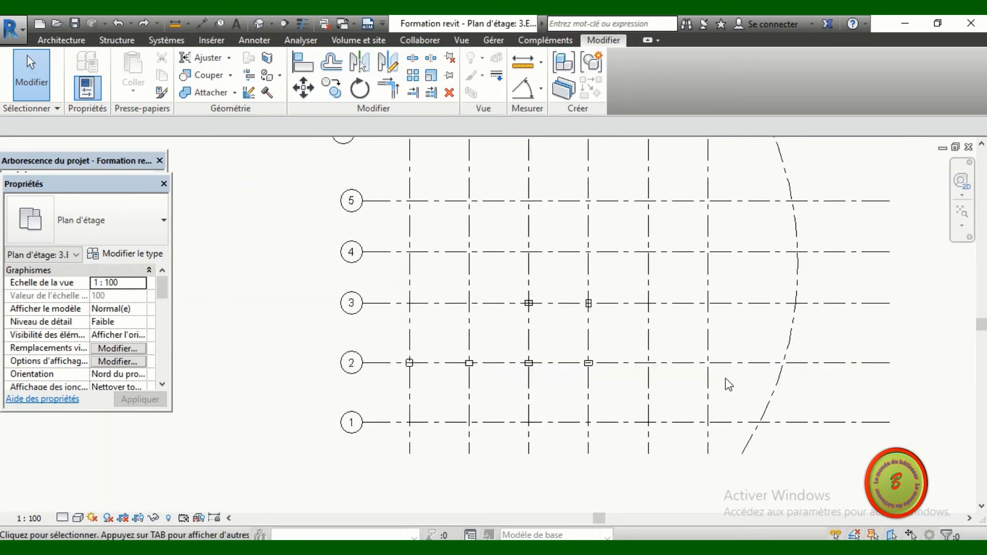
{"action": "scroll", "coordinate": [833, 315], "scroll_direction": "up", "scroll_amount": 2}
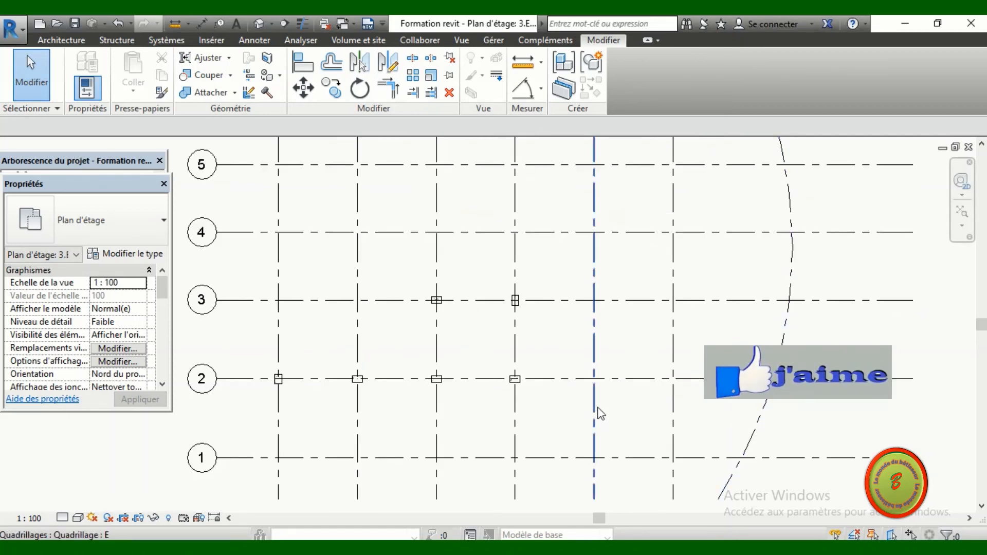
{"action": "left_click_drag", "start_coordinate": [932, 283], "coordinate": [271, 391]}
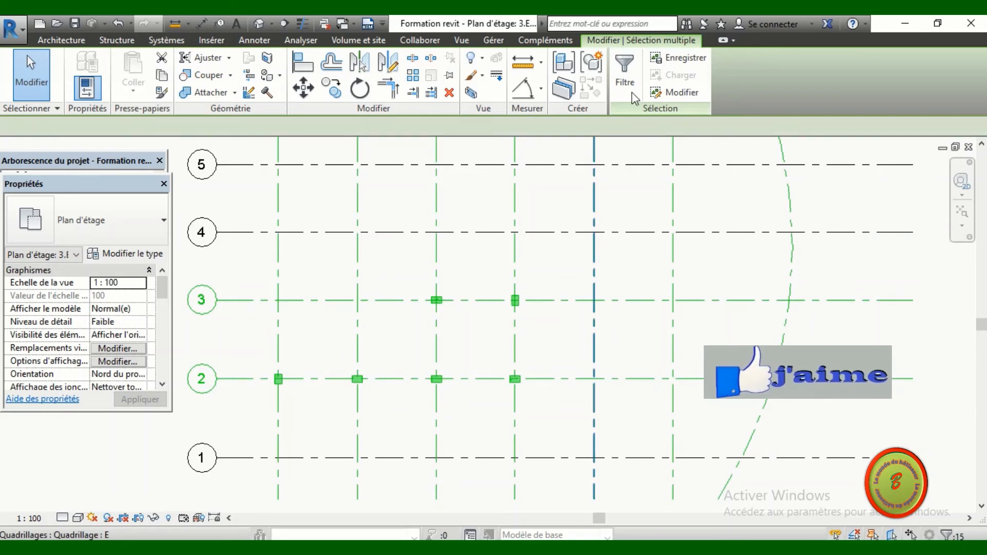
{"action": "left_click", "coordinate": [625, 77]}
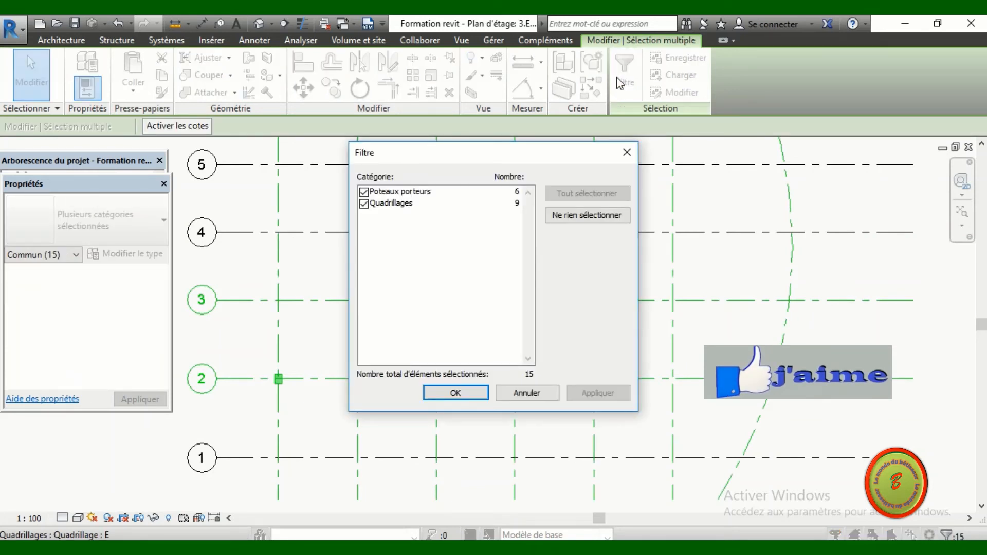
{"action": "left_click", "coordinate": [364, 203]}
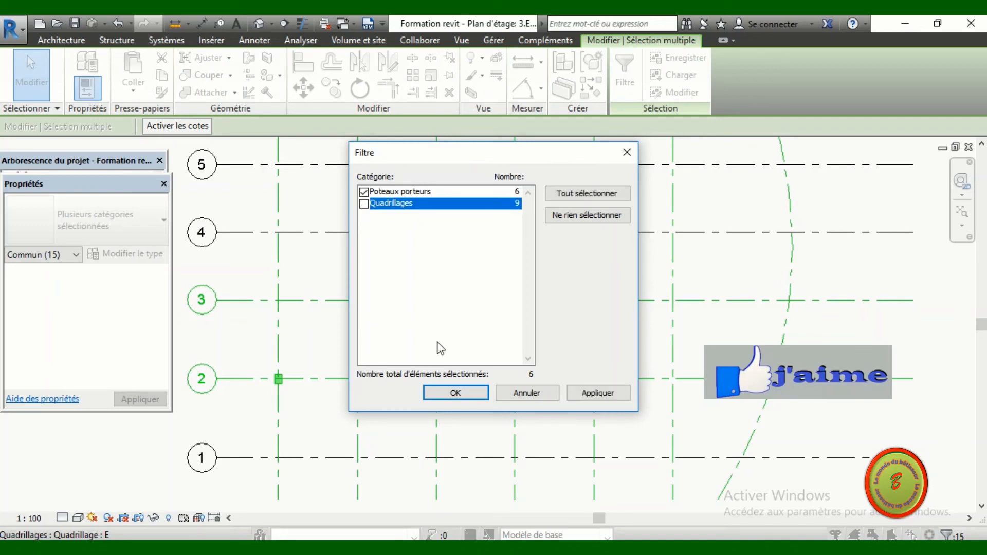
{"action": "left_click", "coordinate": [447, 393]}
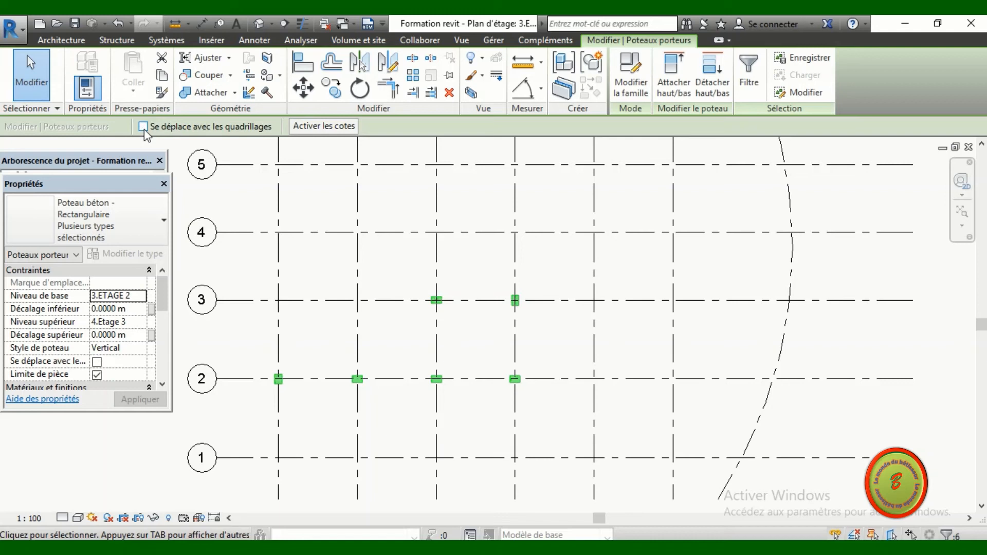
{"action": "key", "text": "Escape"}
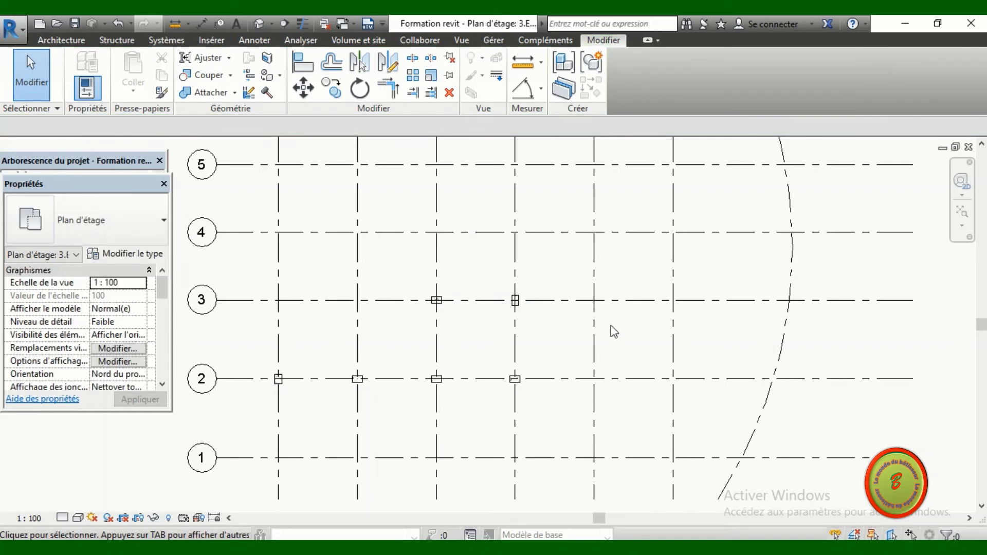
Move grid line 2 vertically towards grid 3, to about 1.9 m from it, and undo the move.
{"action": "left_click", "coordinate": [303, 88]}
{"action": "left_click", "coordinate": [715, 383]}
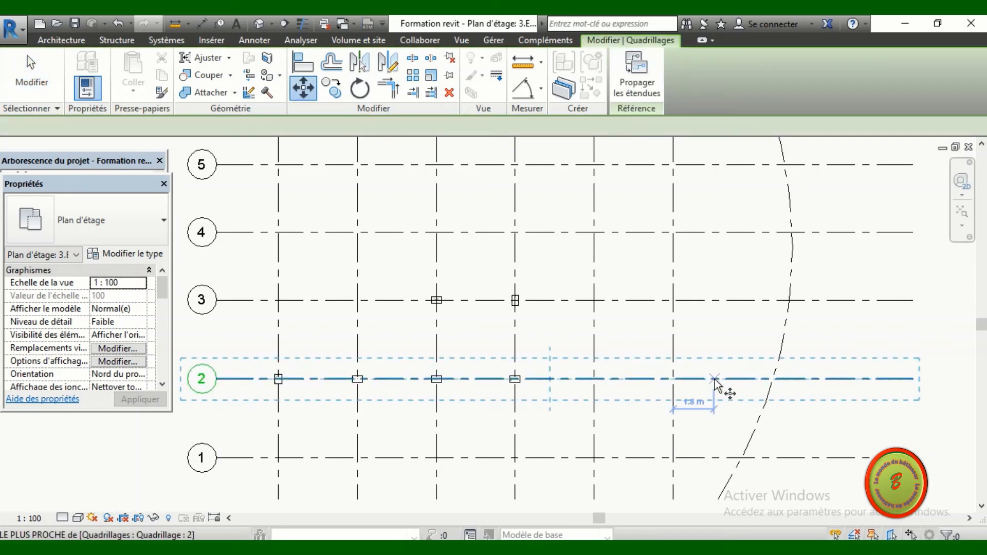
{"action": "left_click", "coordinate": [714, 380]}
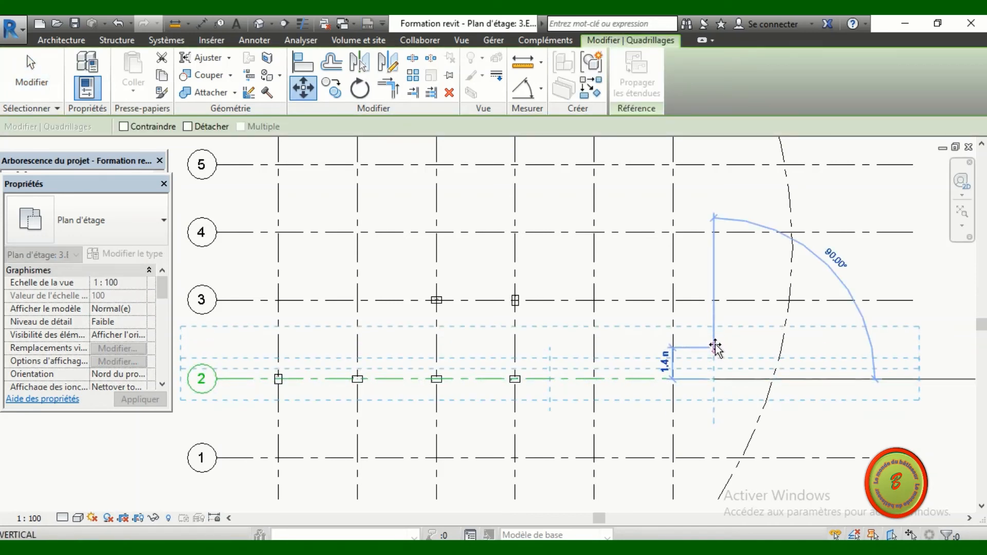
{"action": "left_click", "coordinate": [715, 343]}
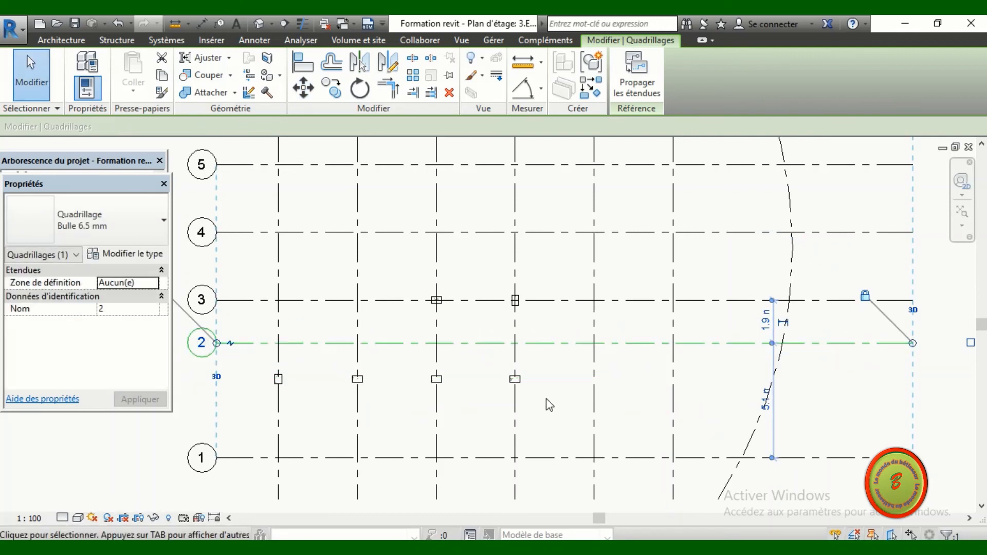
{"action": "scroll", "coordinate": [265, 366], "scroll_direction": "up", "scroll_amount": 4}
{"action": "left_click", "coordinate": [343, 379]}
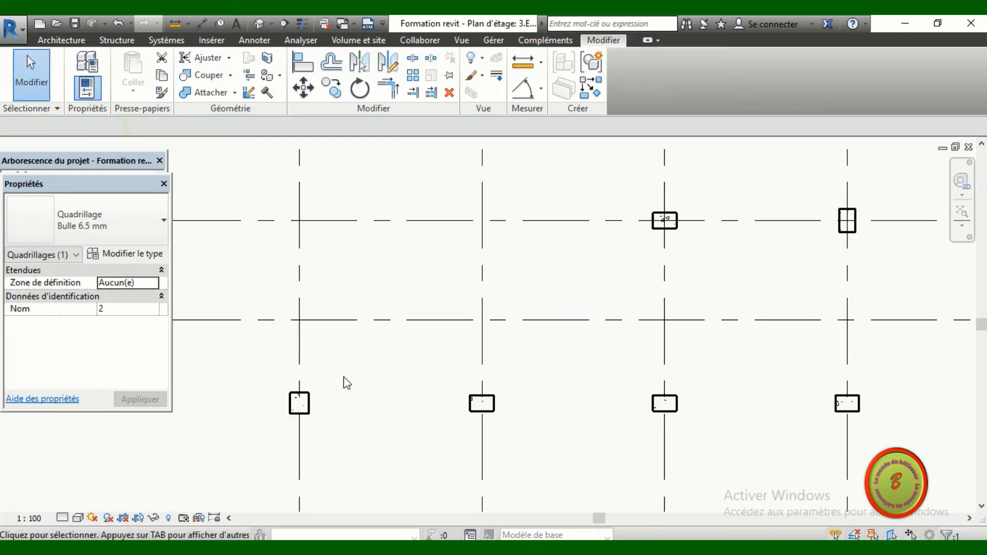
{"action": "left_click", "coordinate": [117, 25]}
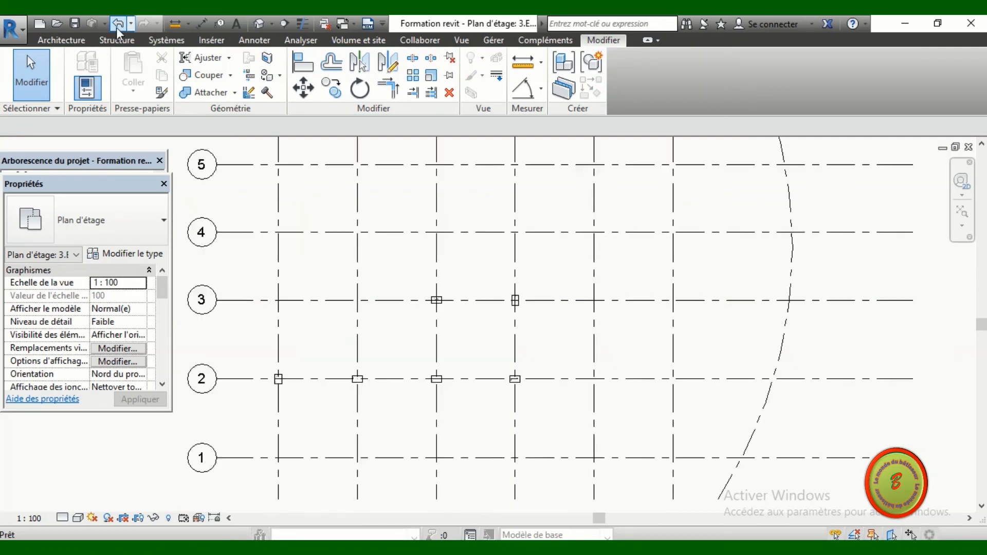
Select the six columns on grids 2 and 3, filter out the Quadrillages category, lock the columns in place, and deselect them.
{"action": "scroll", "coordinate": [335, 403], "scroll_direction": "up", "scroll_amount": 1}
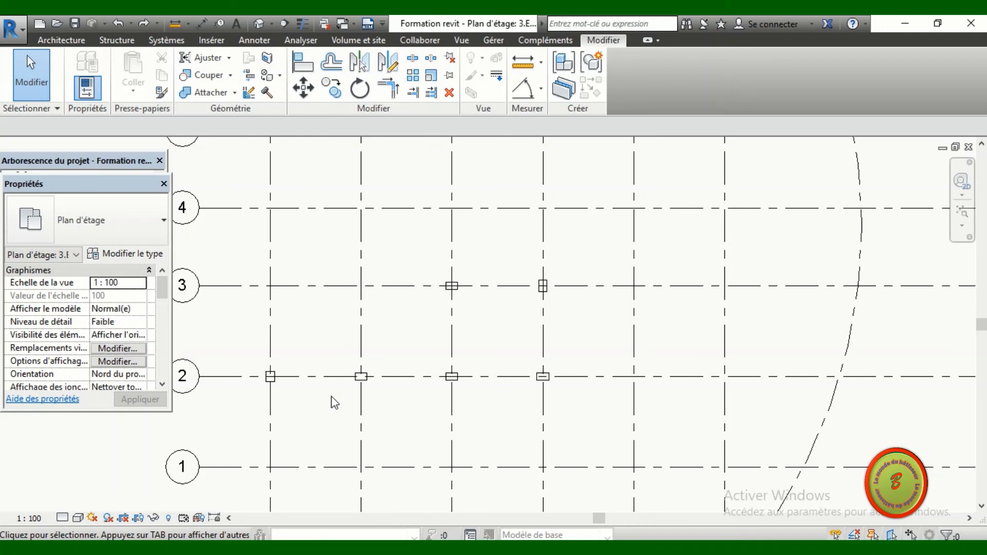
{"action": "left_click_drag", "start_coordinate": [750, 246], "coordinate": [389, 415]}
{"action": "left_click_drag", "start_coordinate": [261, 418], "coordinate": [236, 396]}
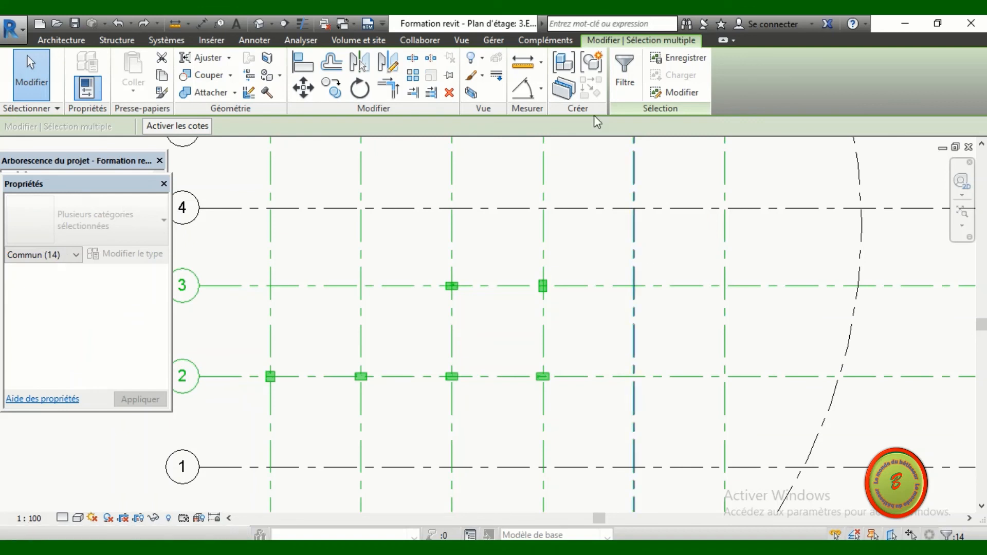
{"action": "left_click", "coordinate": [626, 77]}
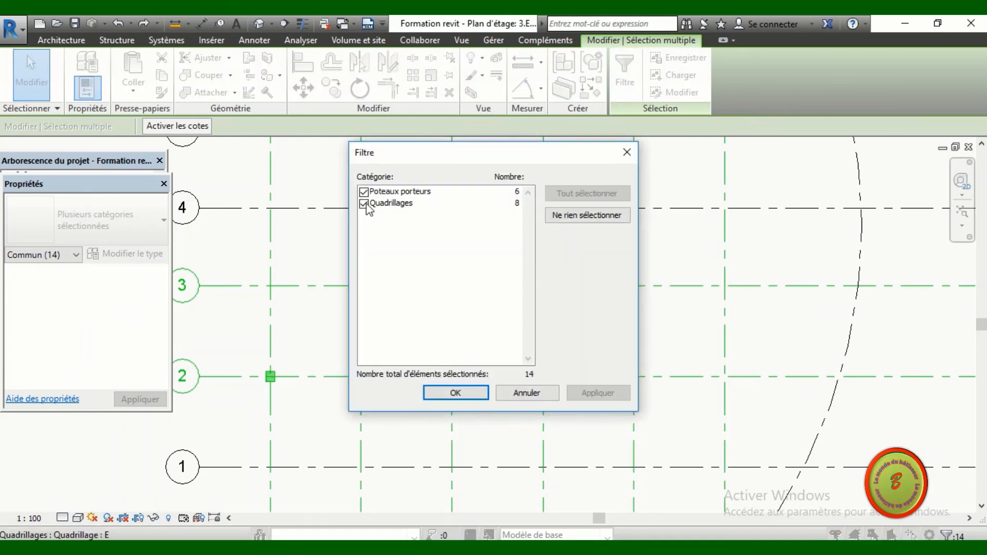
{"action": "left_click", "coordinate": [365, 205]}
{"action": "left_click", "coordinate": [455, 393]}
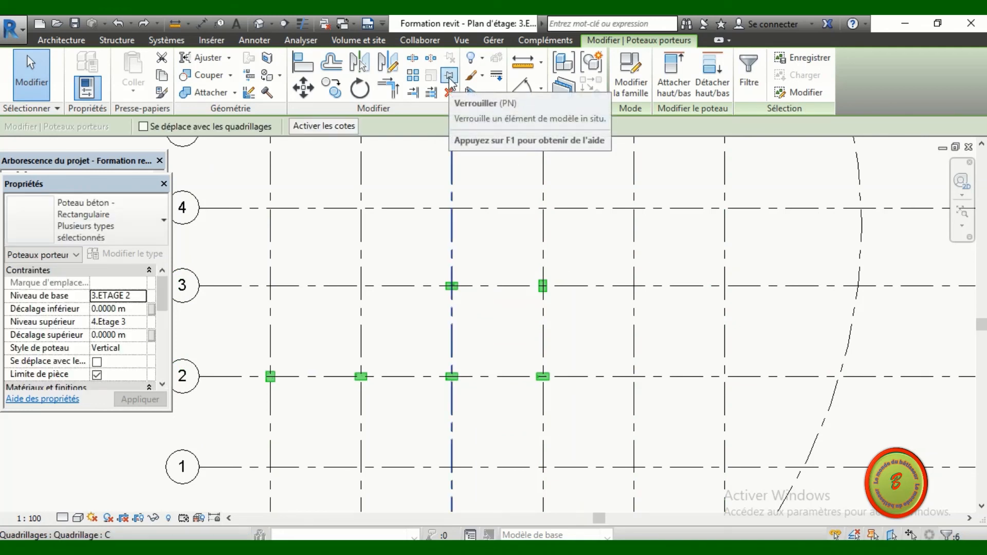
{"action": "left_click", "coordinate": [450, 77]}
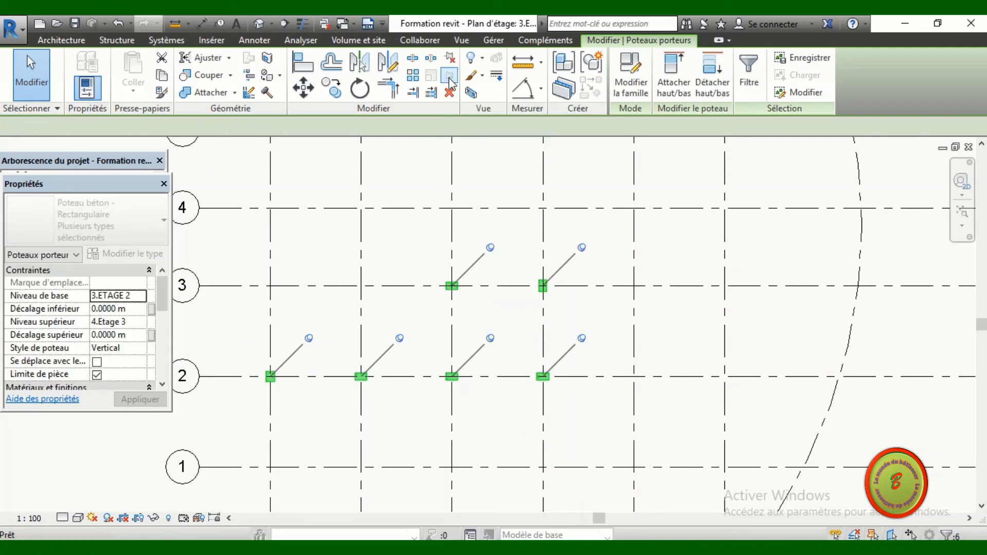
{"action": "left_click", "coordinate": [592, 323]}
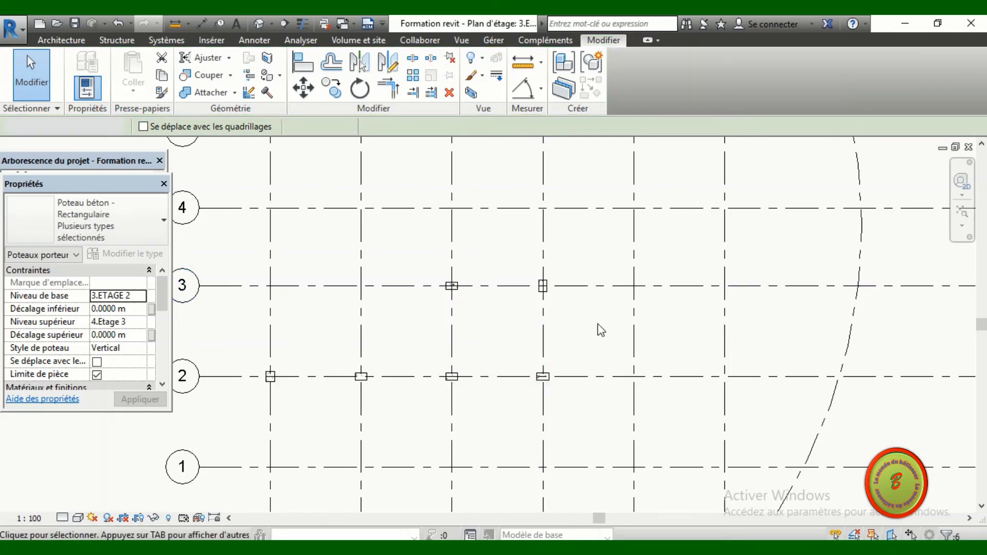
Try to move the locked column at D-2 vertically towards grid 3.
{"action": "key", "text": "m"}
{"action": "key", "text": "v"}
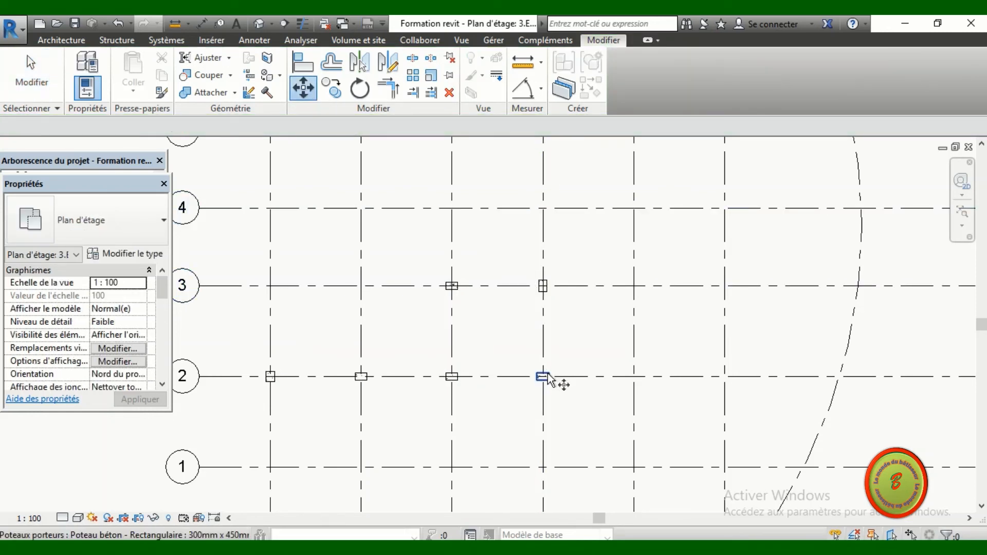
{"action": "left_click", "coordinate": [547, 380]}
{"action": "left_click", "coordinate": [544, 383]}
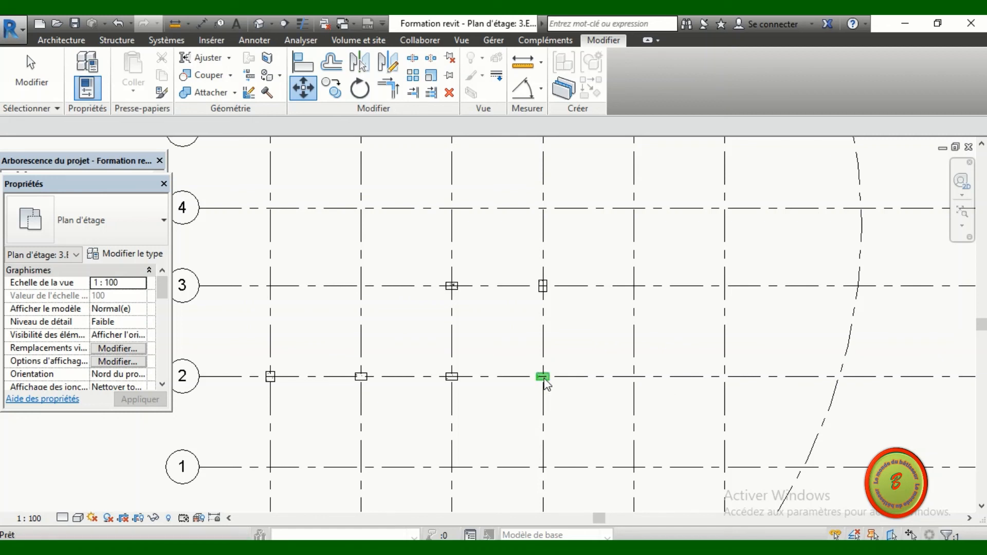
{"action": "key", "text": "d"}
{"action": "key", "text": "e"}
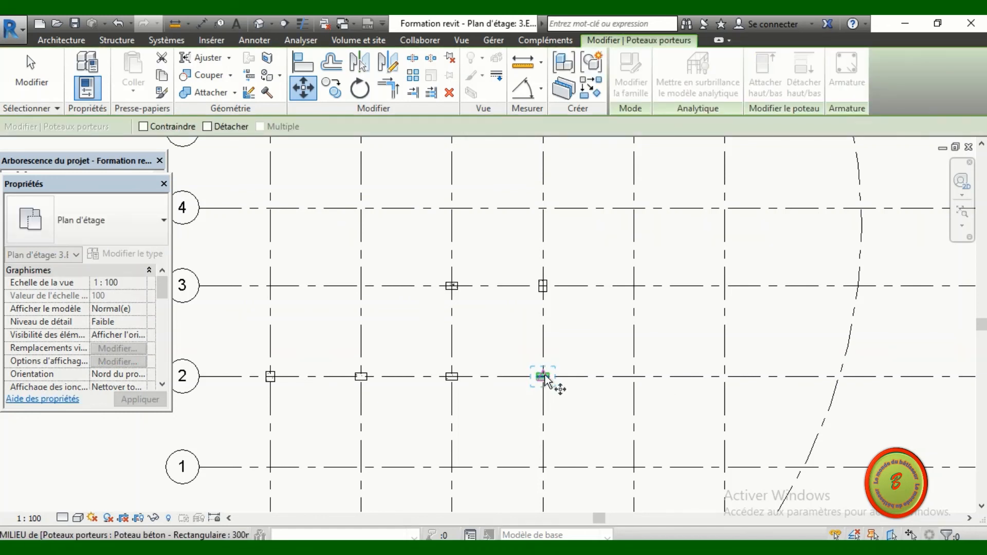
{"action": "left_click", "coordinate": [544, 378]}
{"action": "left_click", "coordinate": [544, 337]}
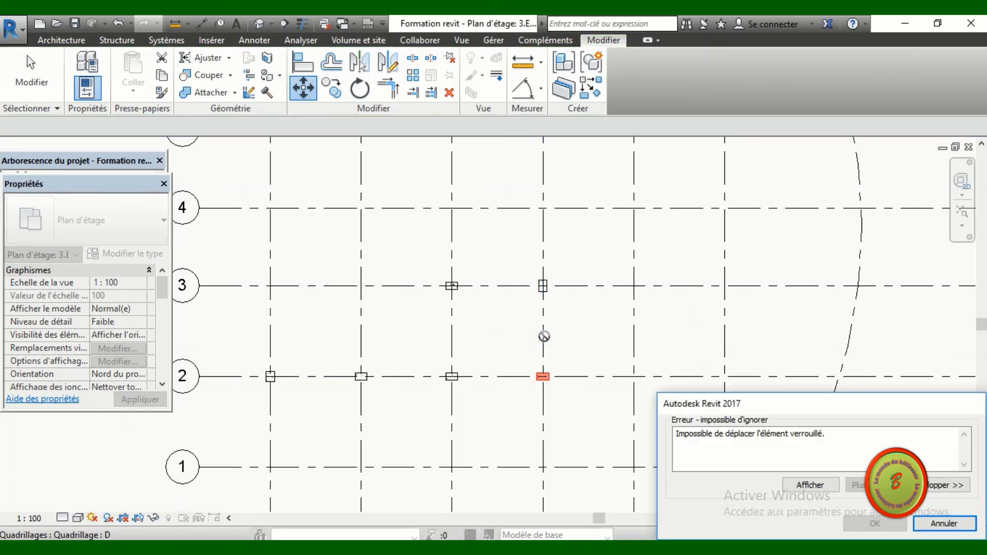
{"action": "left_click", "coordinate": [930, 524]}
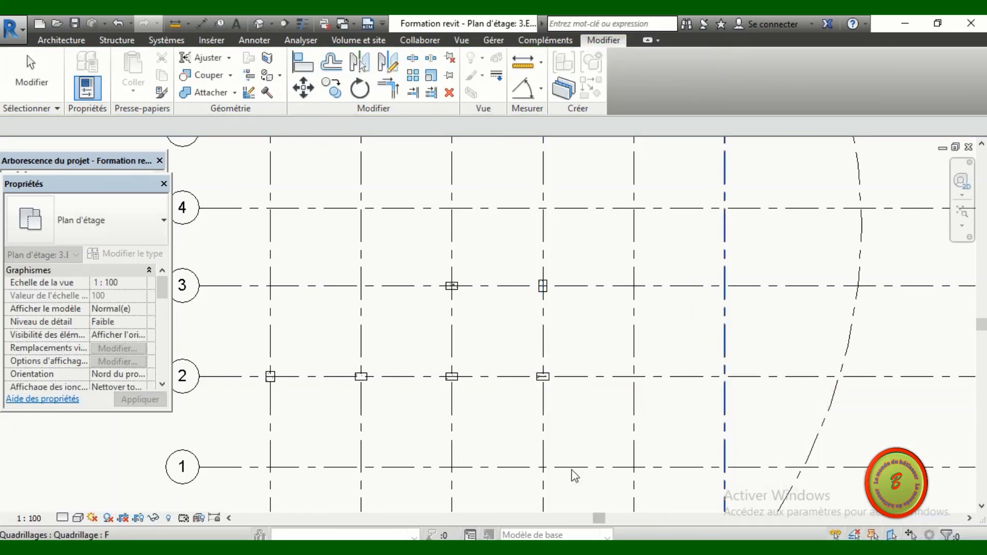
Try to delete the locked column at D-2, and deselect it.
{"action": "left_click", "coordinate": [546, 380]}
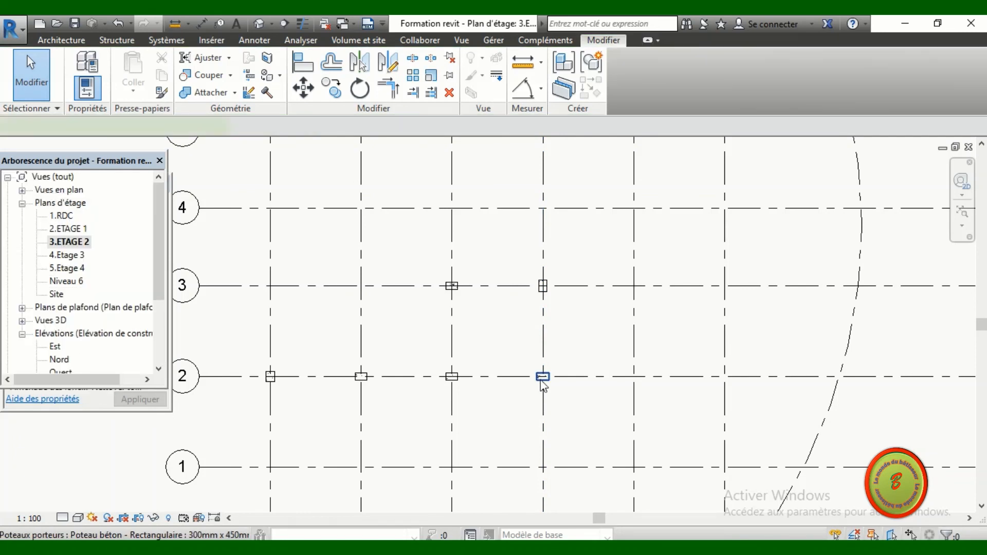
{"action": "left_click", "coordinate": [544, 381]}
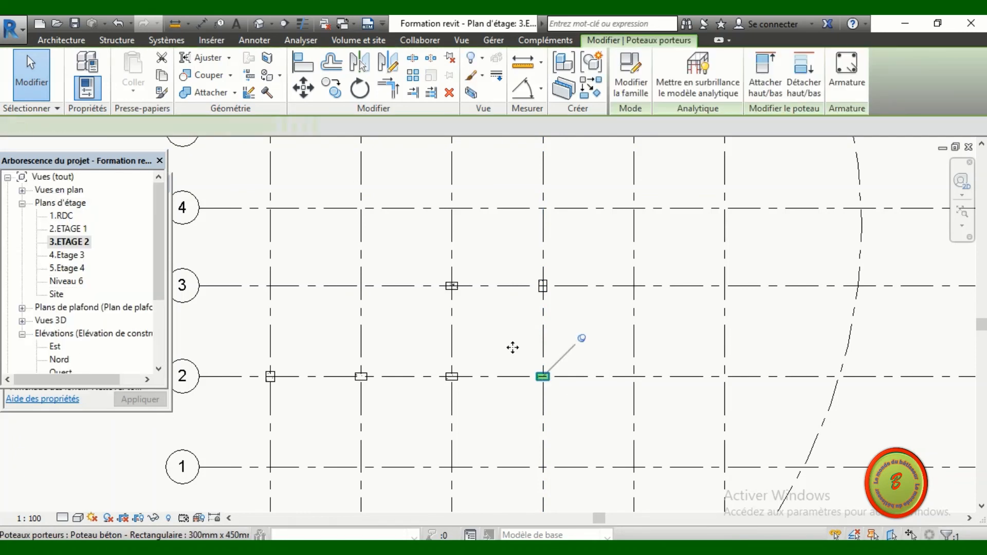
{"action": "left_click", "coordinate": [450, 94]}
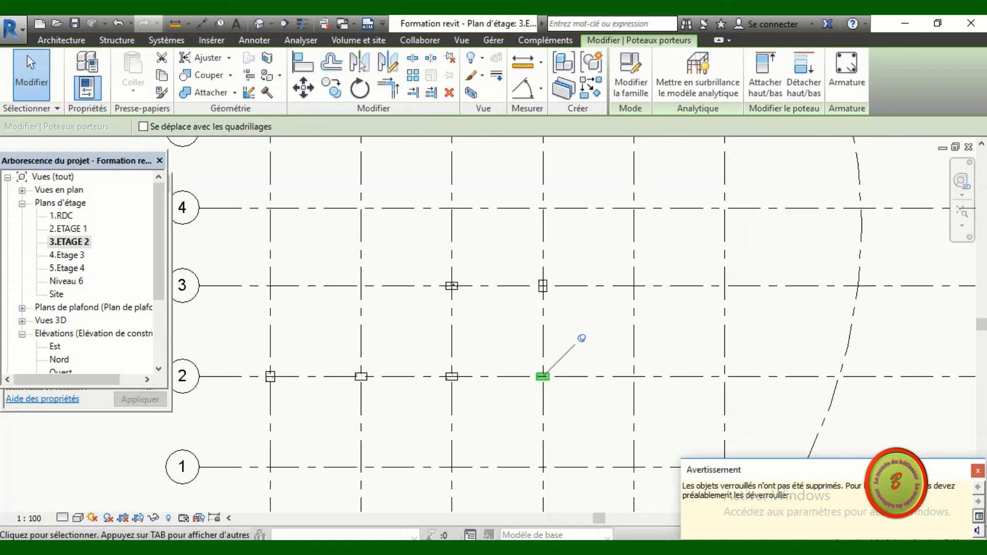
{"action": "left_click", "coordinate": [979, 472]}
{"action": "key", "text": "Escape"}
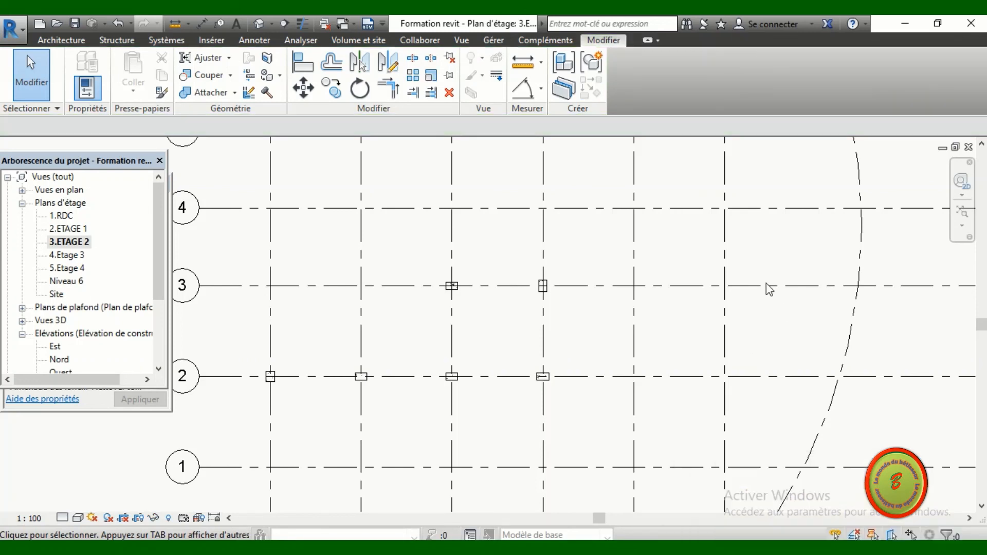
Select the six columns on grids 2 and 3, filter out the Quadrillages category, unlock the columns, and deselect them.
{"action": "left_click_drag", "start_coordinate": [589, 257], "coordinate": [245, 417]}
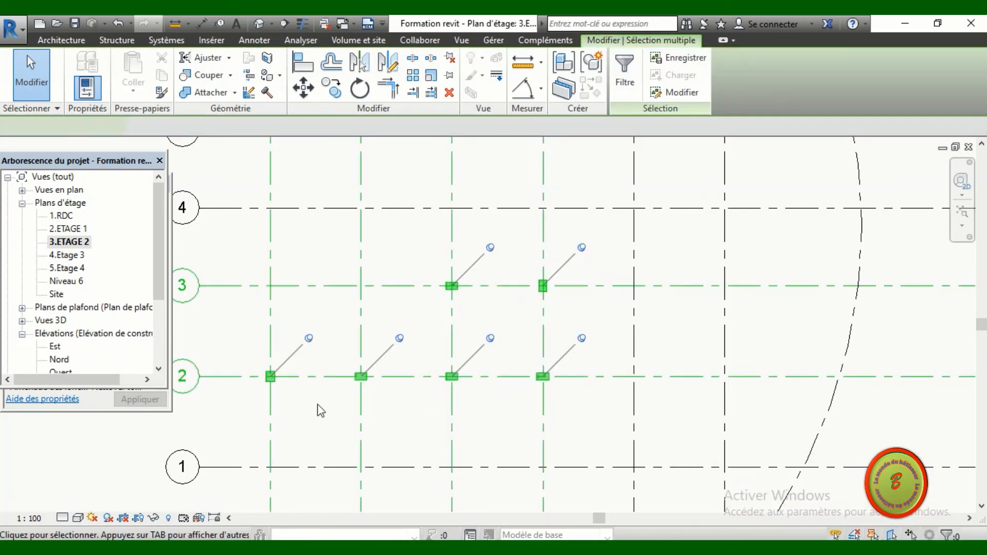
{"action": "left_click", "coordinate": [626, 77]}
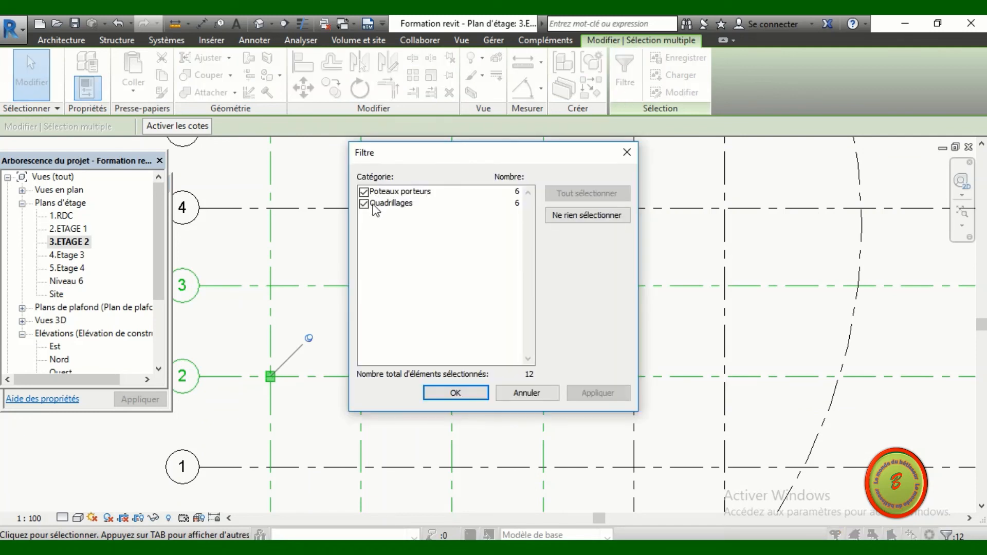
{"action": "left_click", "coordinate": [366, 204]}
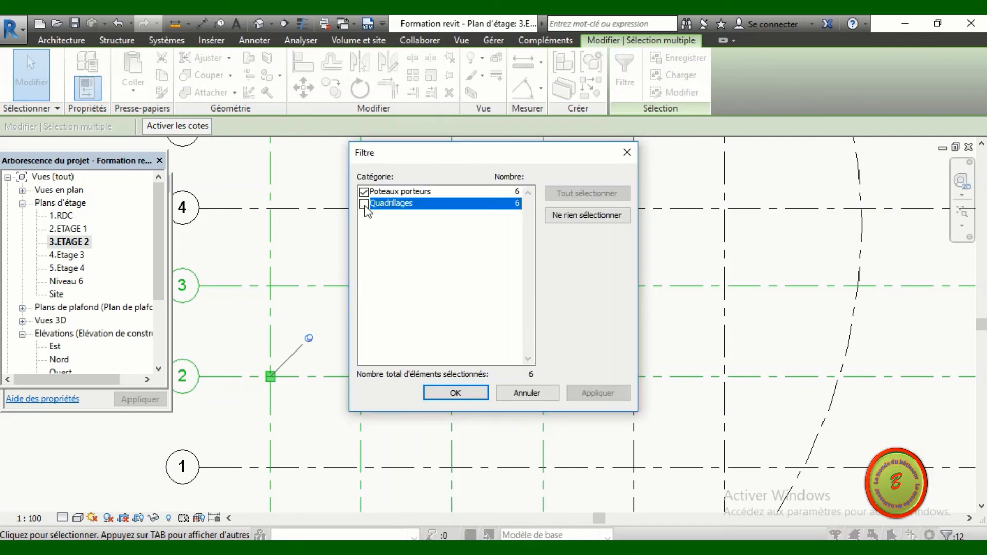
{"action": "left_click", "coordinate": [455, 393]}
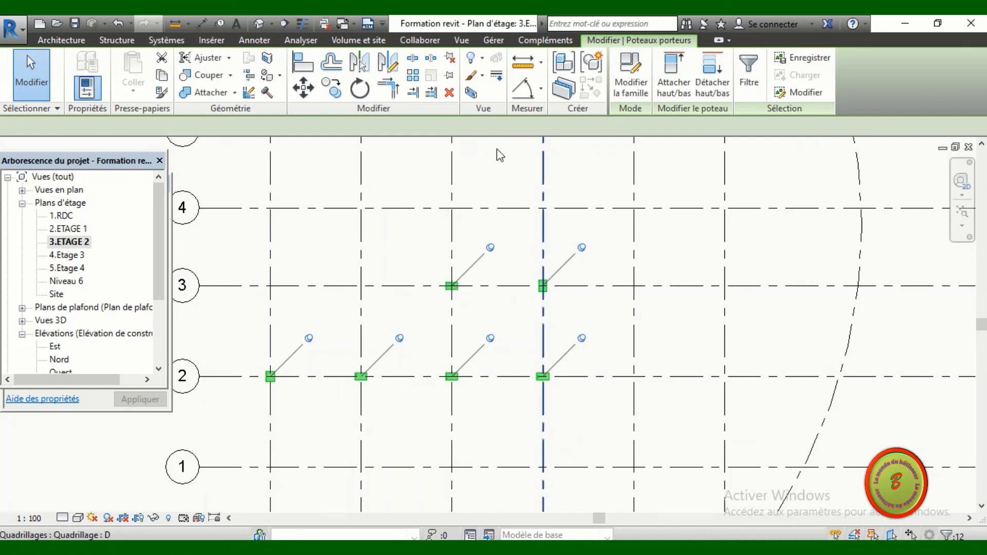
{"action": "left_click", "coordinate": [449, 58]}
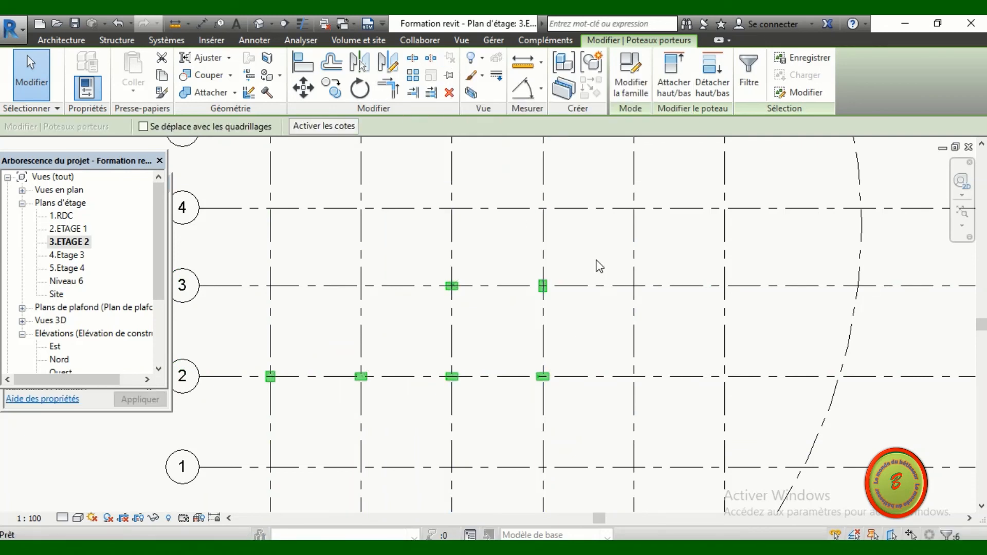
{"action": "key", "text": "Escape"}
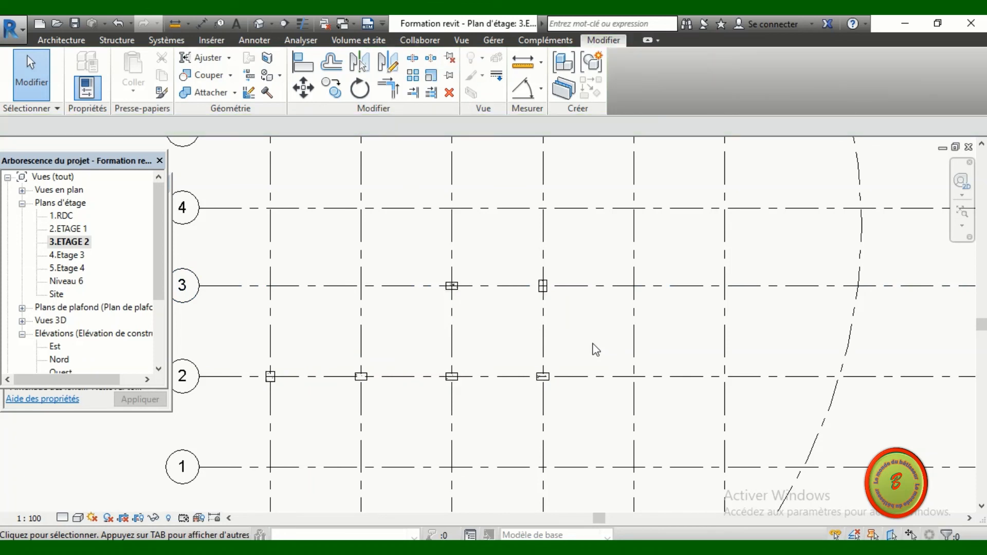
Move the unlocked column at D-2 vertically about 1.9 m towards grid 3, and undo the move.
{"action": "left_click", "coordinate": [545, 380]}
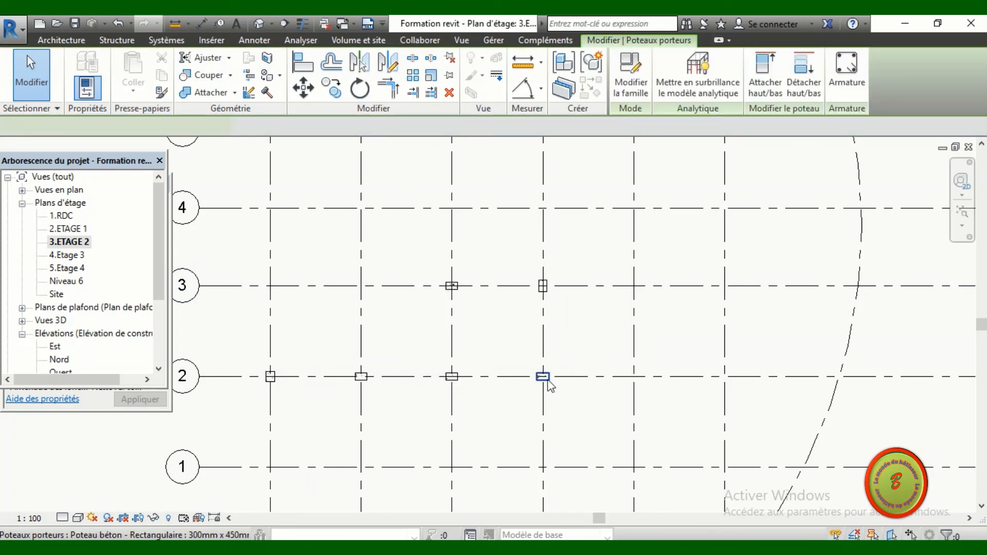
{"action": "left_click", "coordinate": [303, 87]}
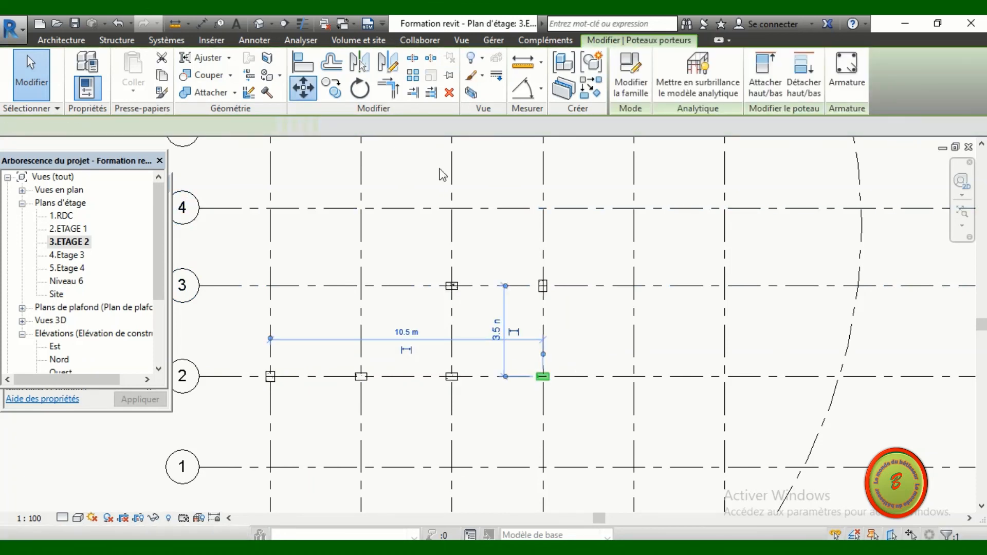
{"action": "left_click", "coordinate": [544, 378]}
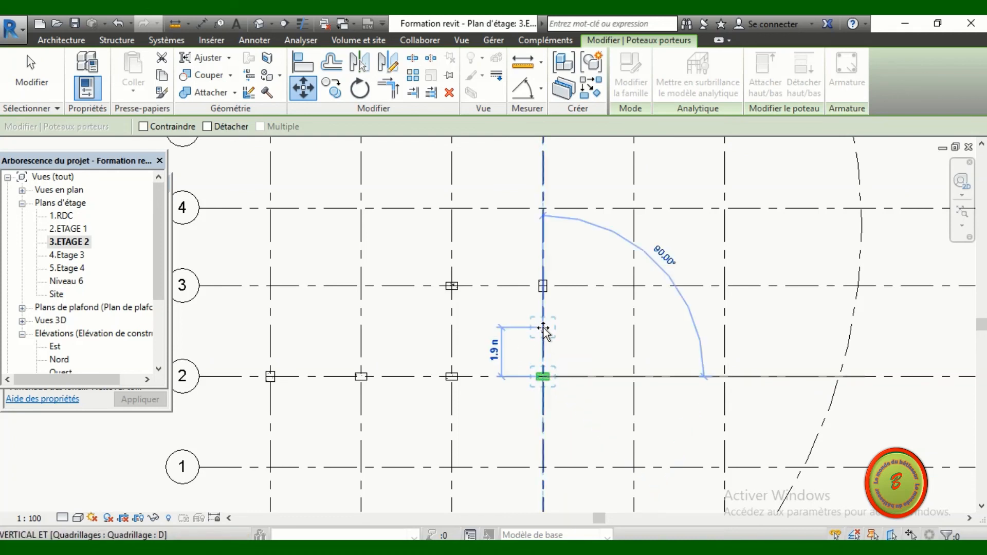
{"action": "left_click", "coordinate": [544, 329]}
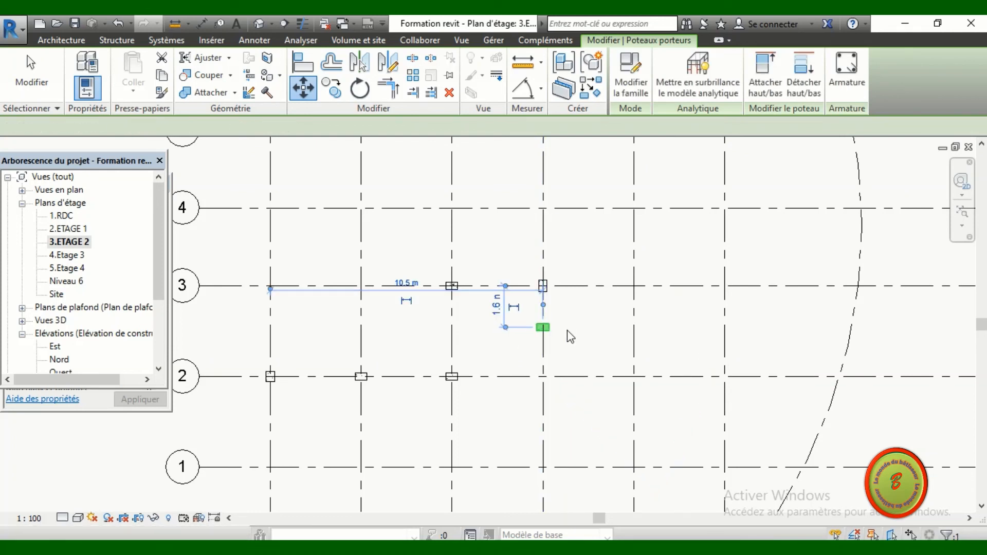
{"action": "key", "text": "Escape"}
{"action": "scroll", "coordinate": [560, 330], "scroll_direction": "up", "scroll_amount": 4}
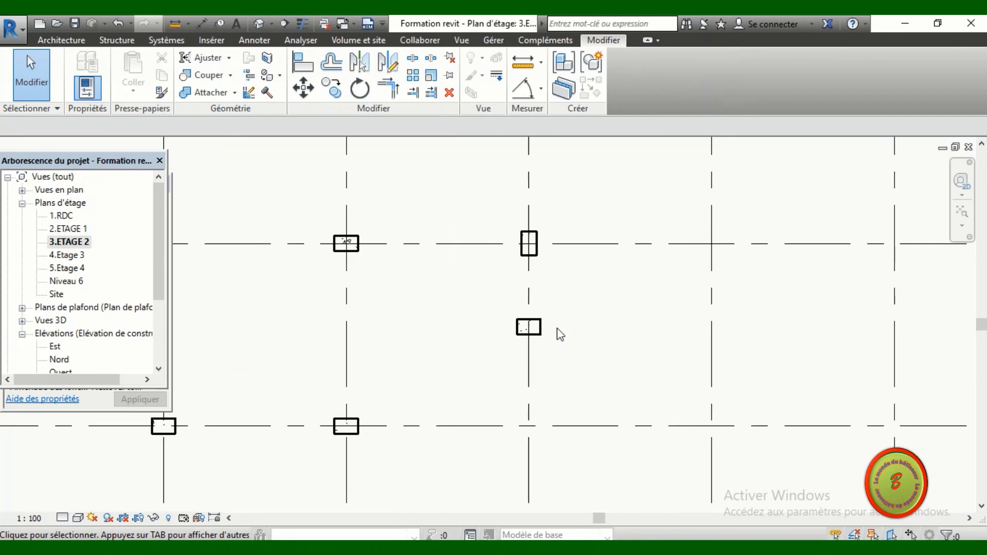
{"action": "left_click", "coordinate": [119, 29]}
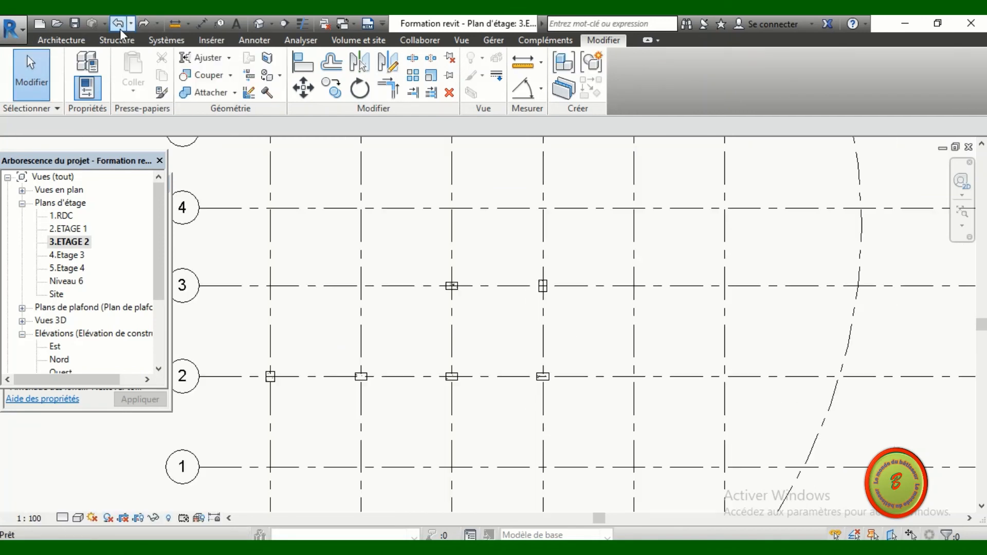
Delete the unlocked column at D-2, and undo the deletion.
{"action": "left_click", "coordinate": [543, 377]}
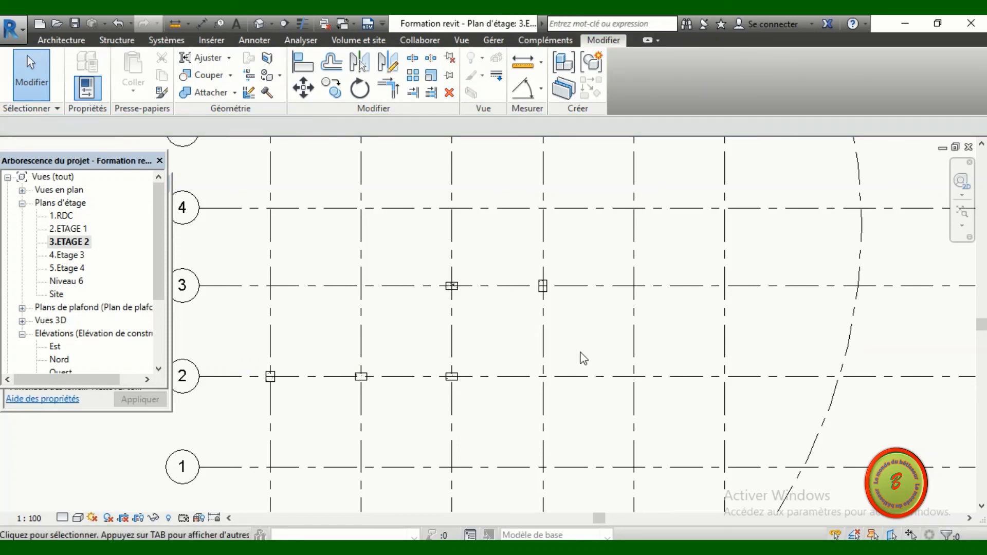
{"action": "left_click", "coordinate": [120, 27]}
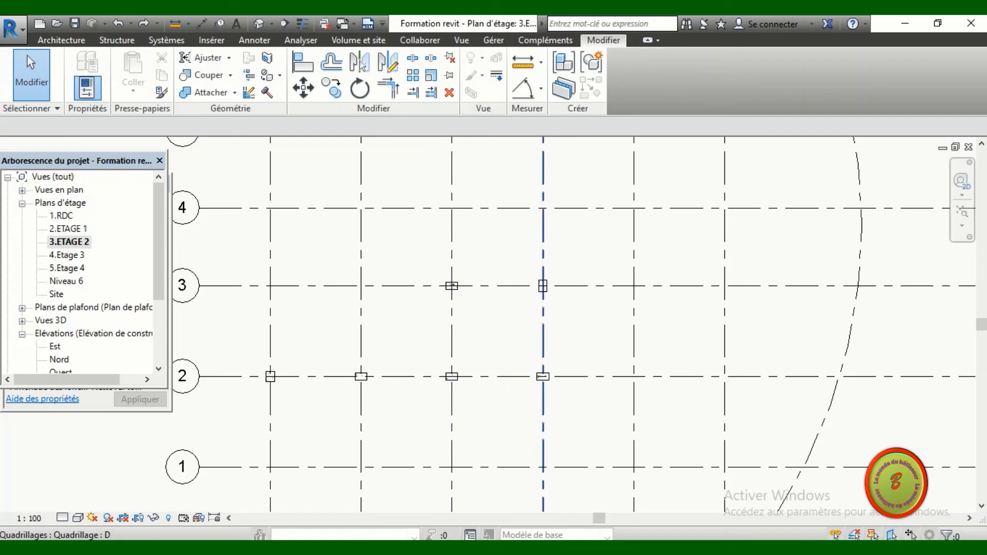